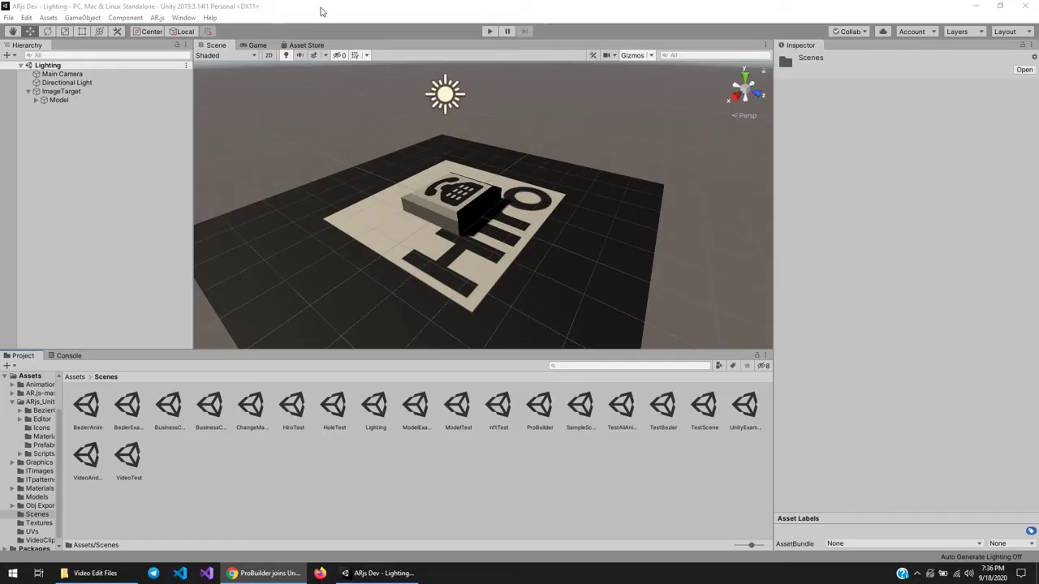
Install the ProBuilder 4.2.3 package from the Package Manager's package list.
click(322, 9)
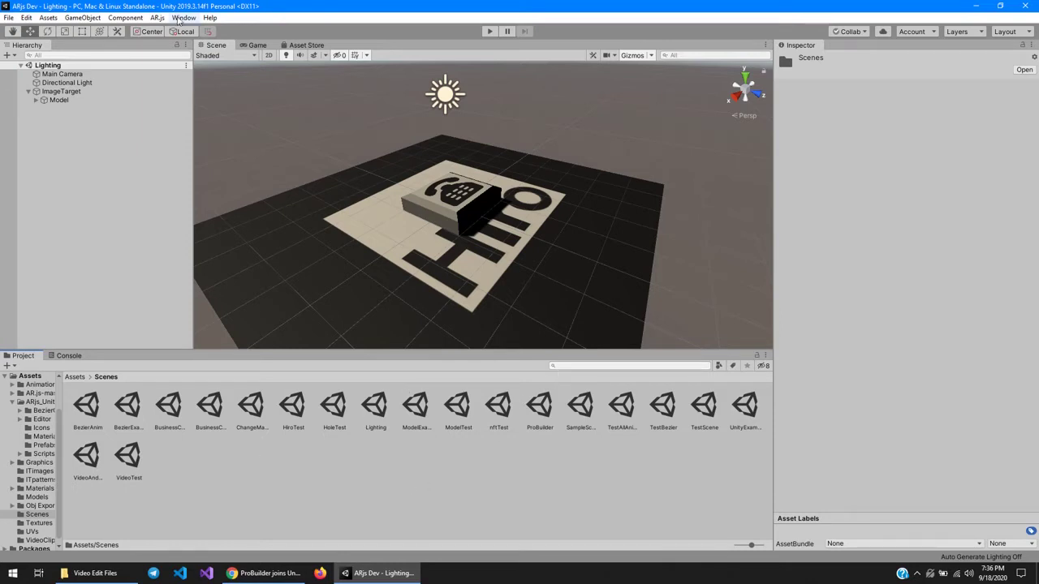
click(183, 17)
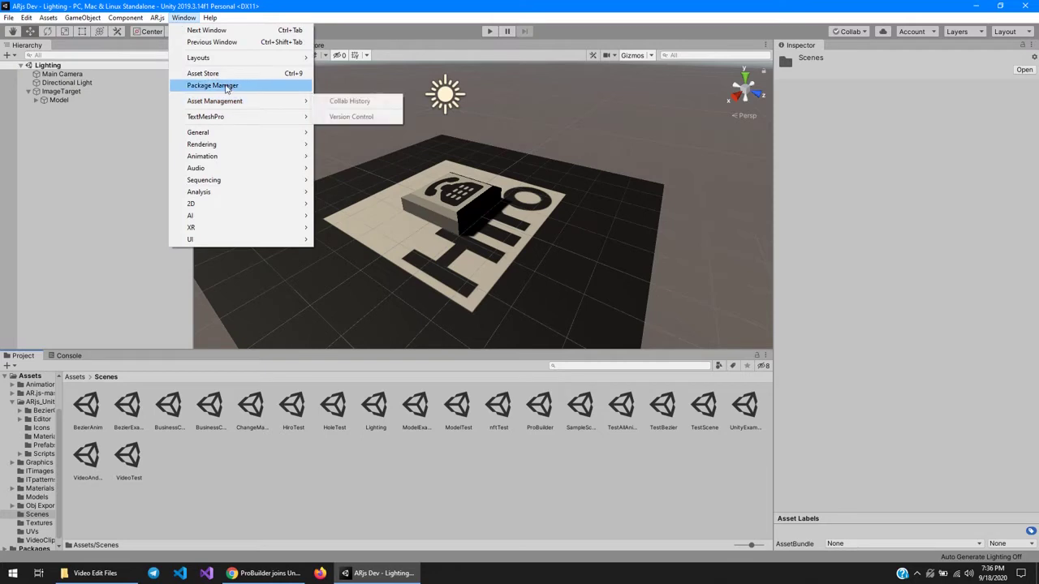
click(231, 85)
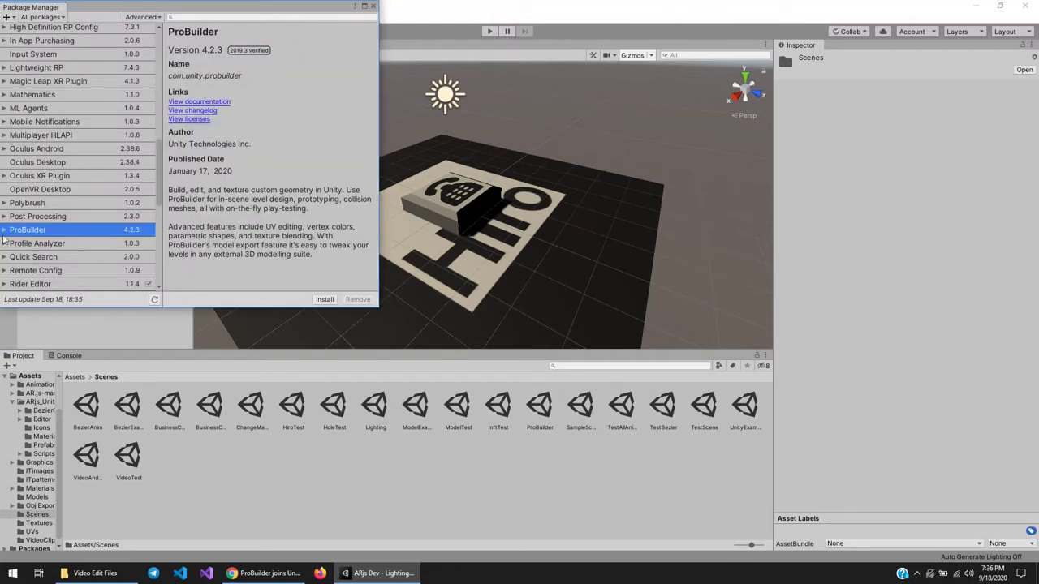
scroll(83, 179, up, 5)
scroll(84, 179, down, 6)
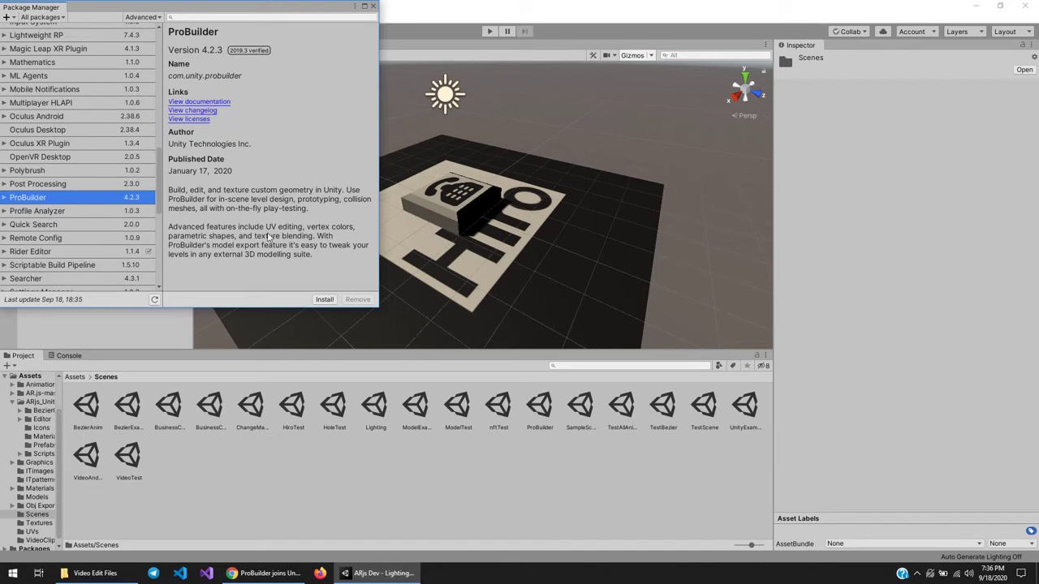
click(324, 300)
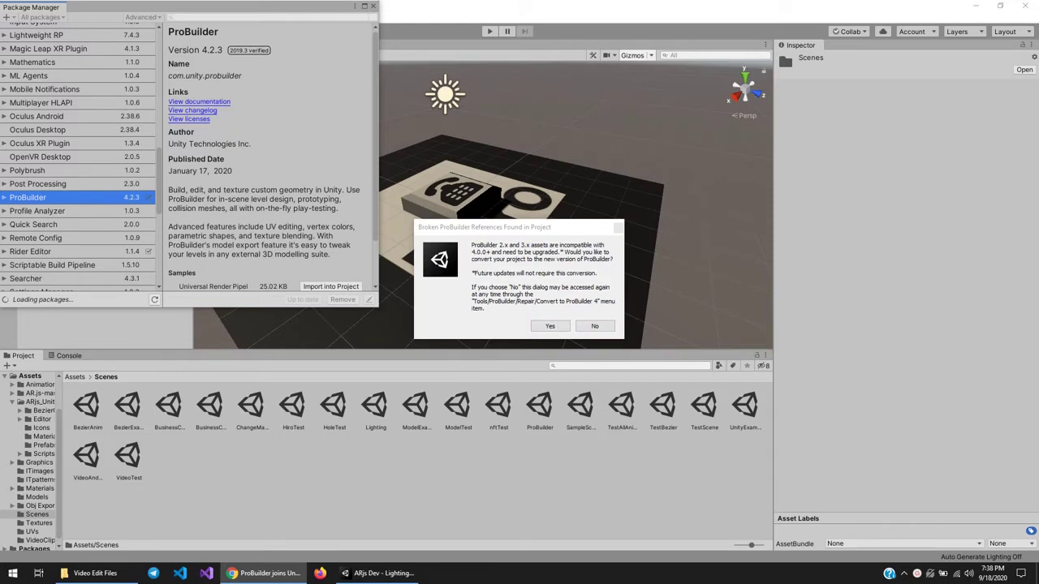
Accept converting old assets to ProBuilder 4, dismiss the conversion log and close the Package Manager.
click(571, 231)
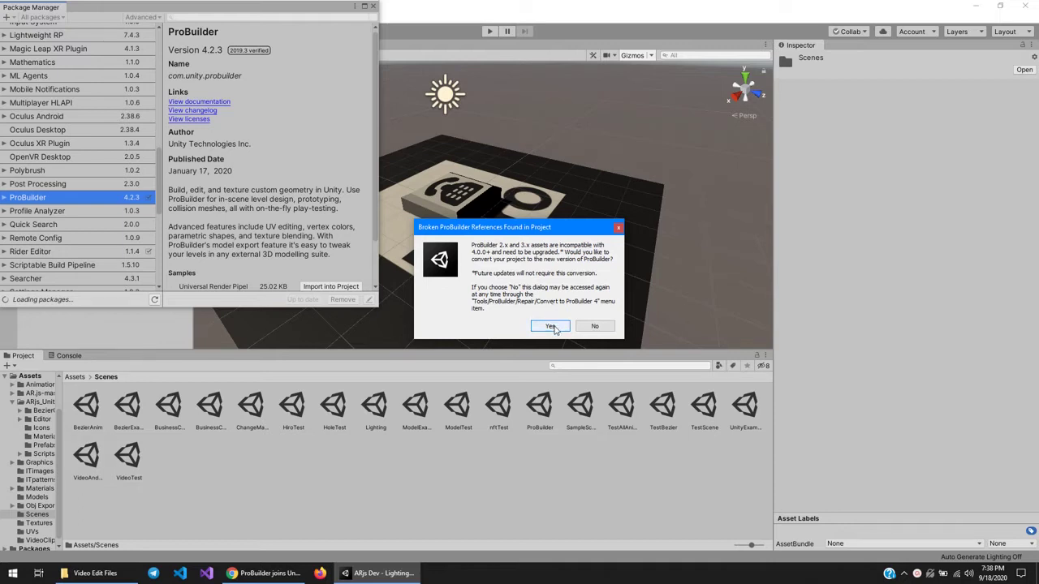
click(551, 327)
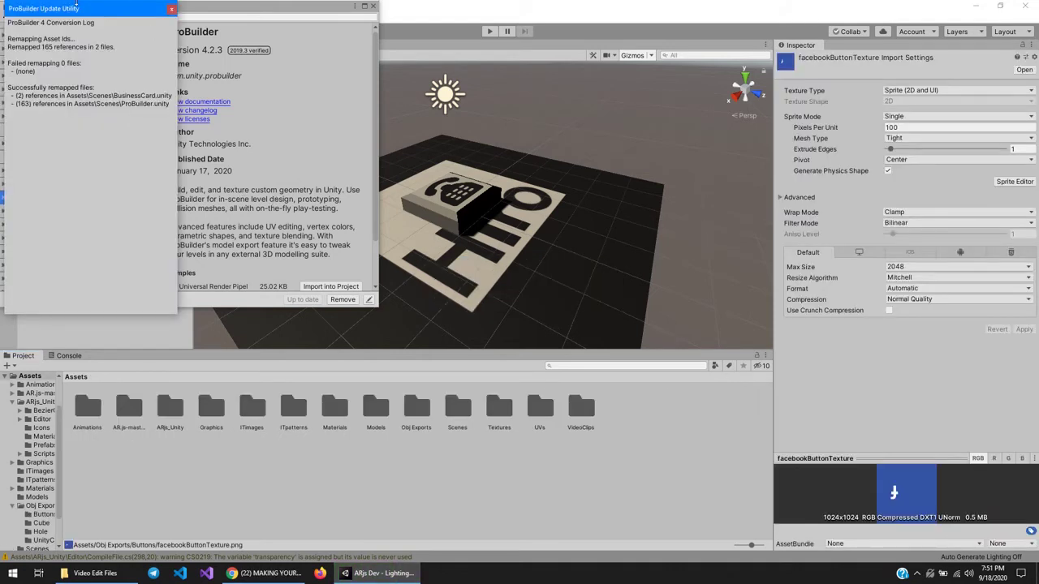
drag(59, 8, 185, 51)
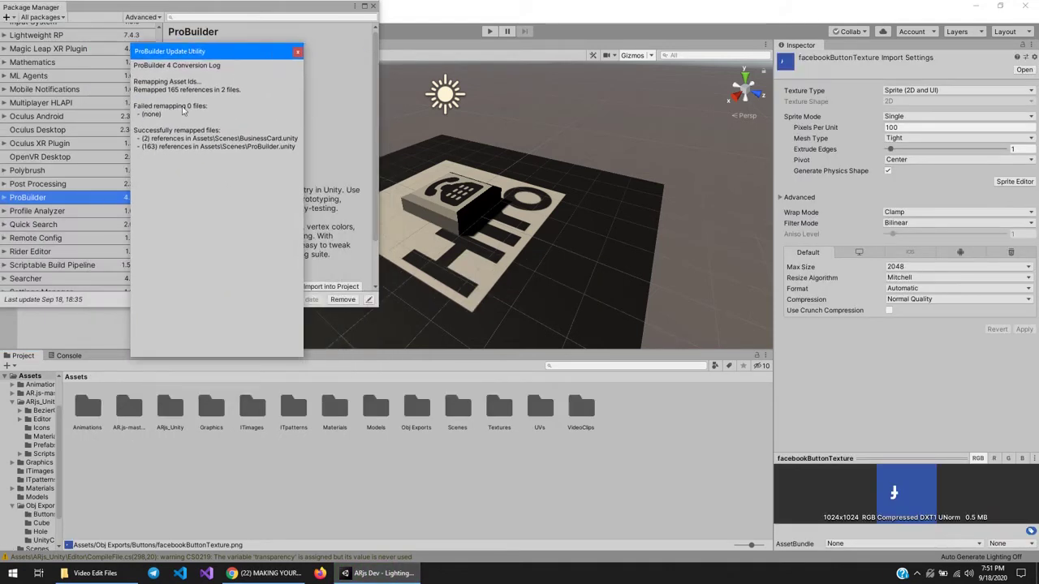
click(297, 52)
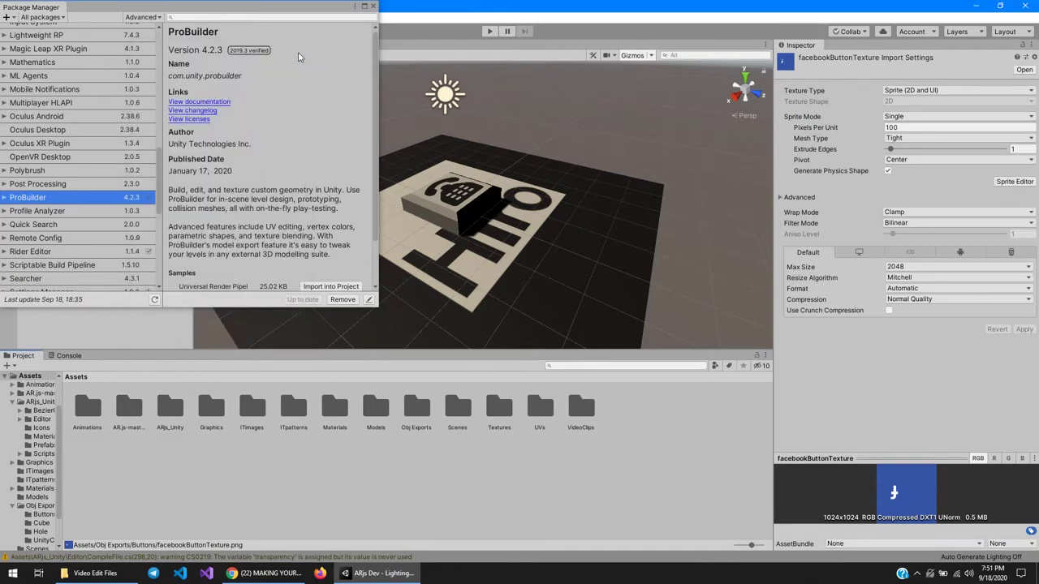
click(373, 7)
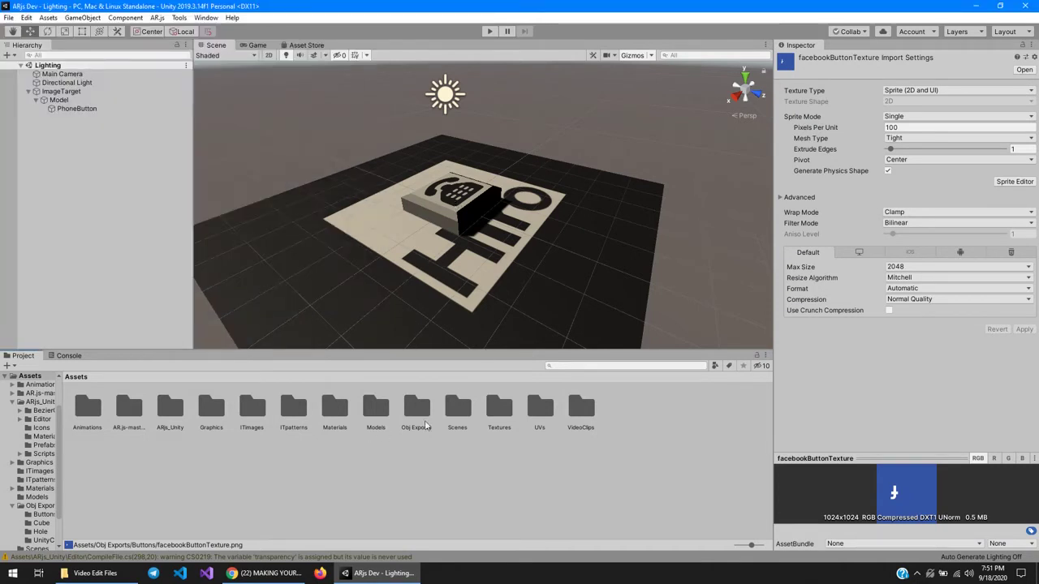
In Assets/Scenes create a new scene, name it ButtonExample and open it.
double_click(457, 408)
right_click(412, 456)
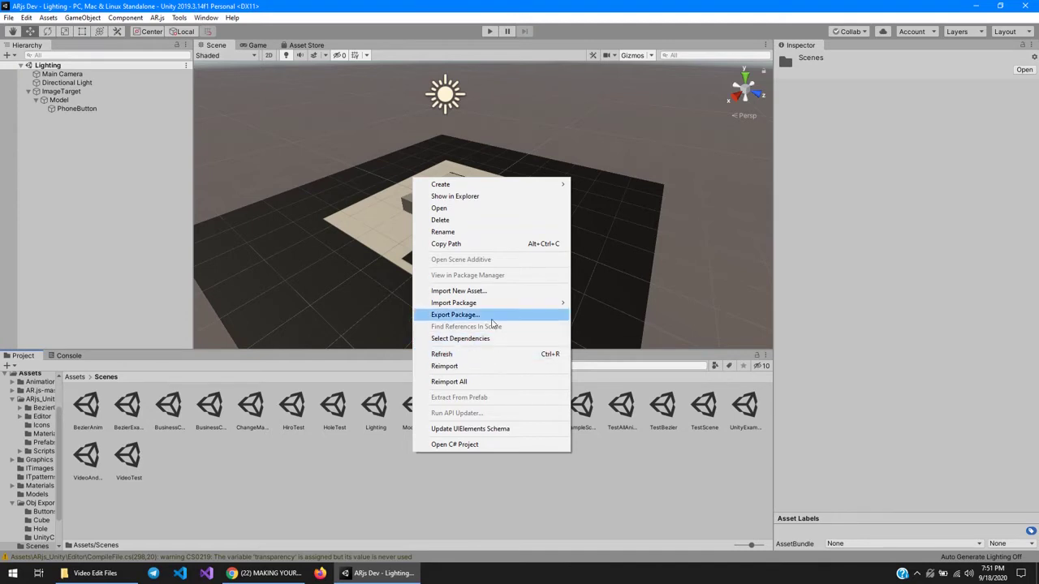
mouse_move(529, 185)
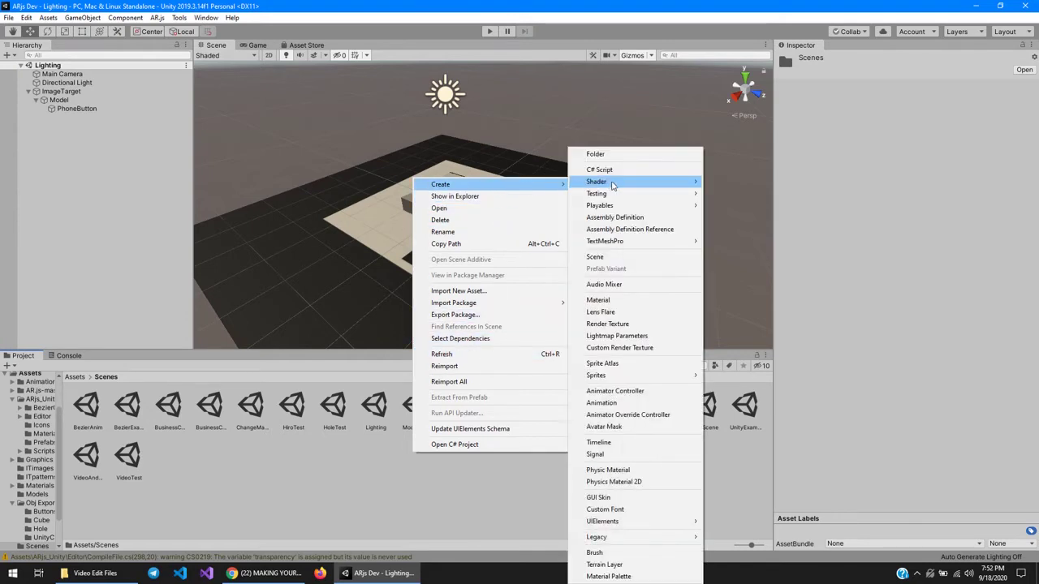
click(622, 258)
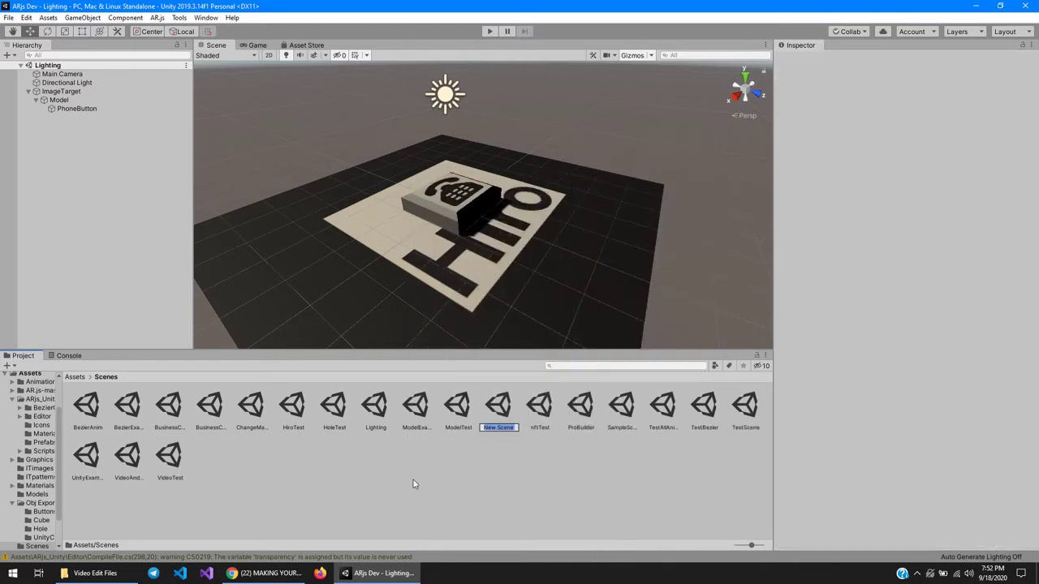
text(Buttons)
key(BackSpace)
text(Example)
key(Return)
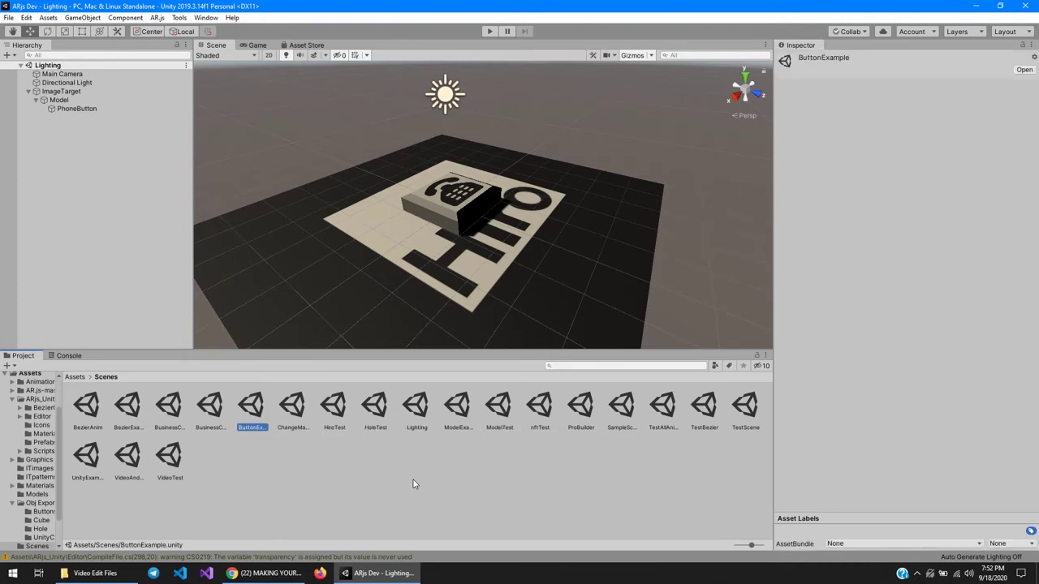
double_click(253, 403)
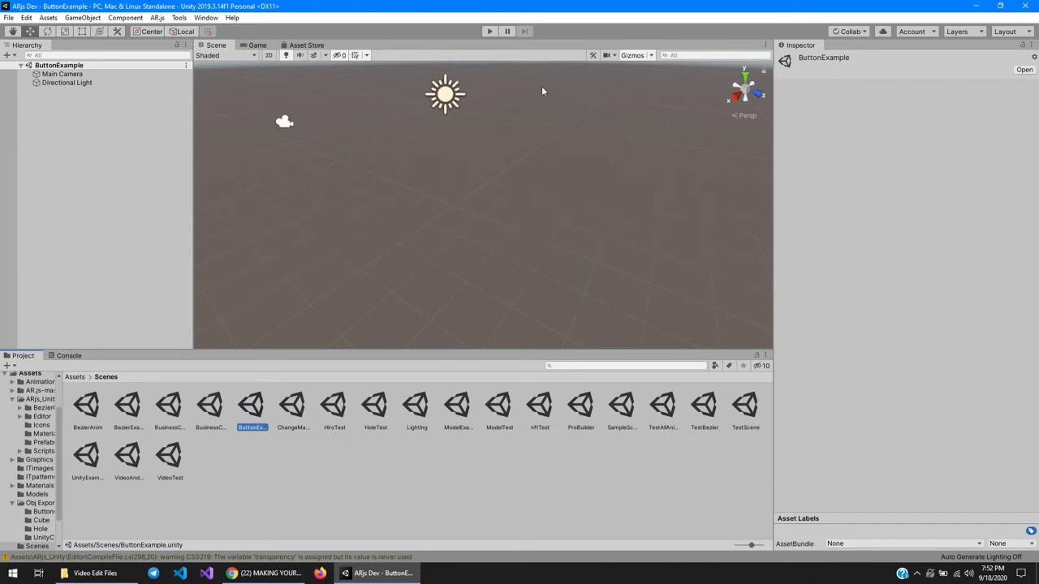
Open the ProBuilder window from Tools > ProBuilder and position it over the scene view.
click(179, 19)
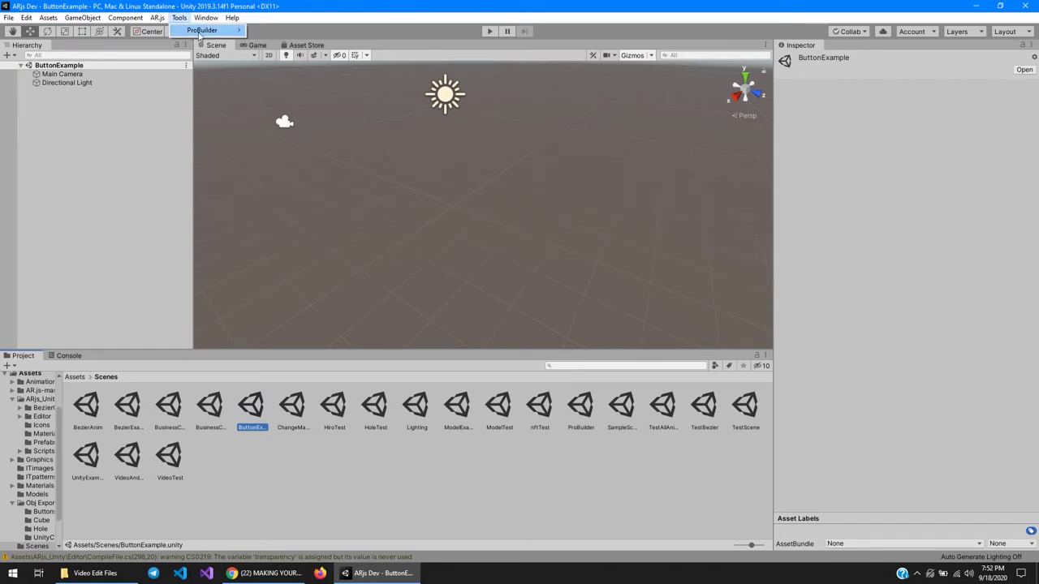
mouse_move(219, 36)
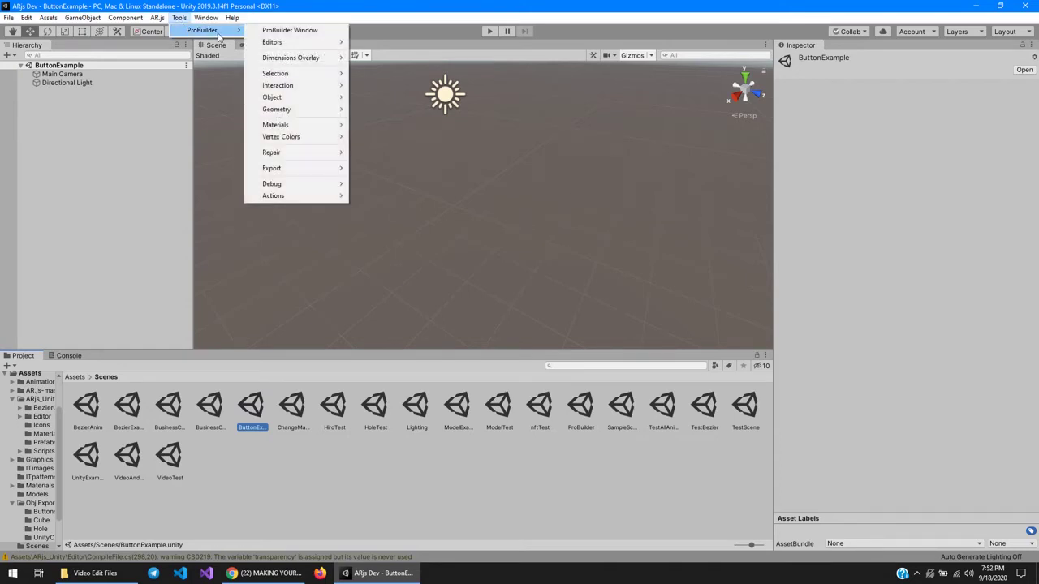
click(305, 34)
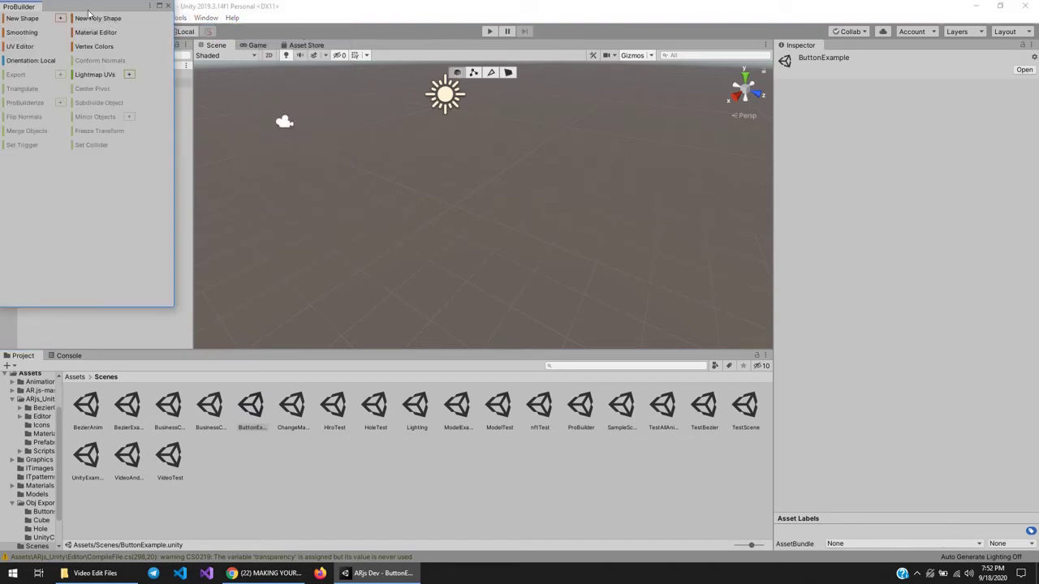
drag(114, 6, 382, 97)
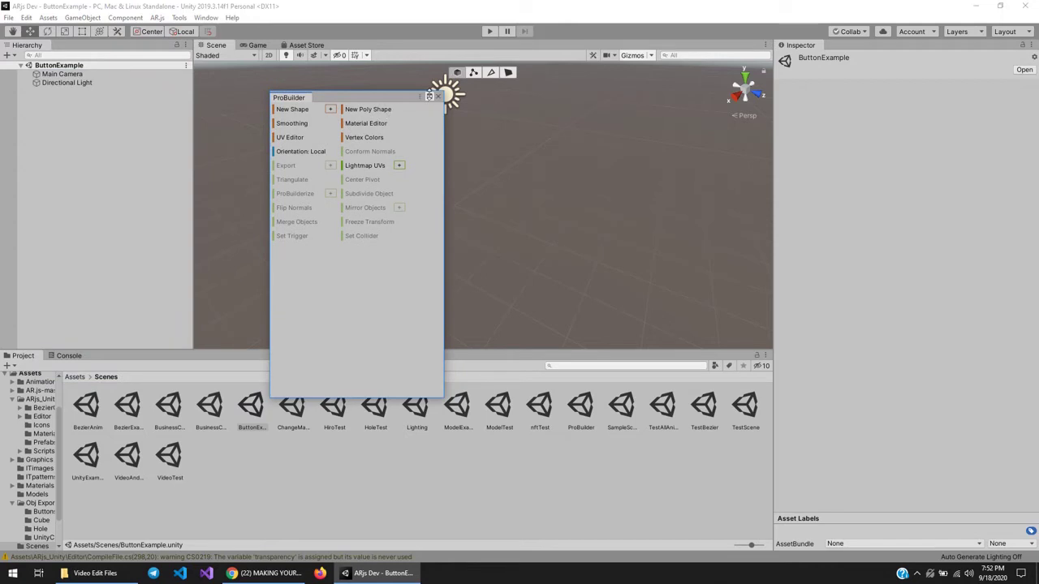
click(430, 96)
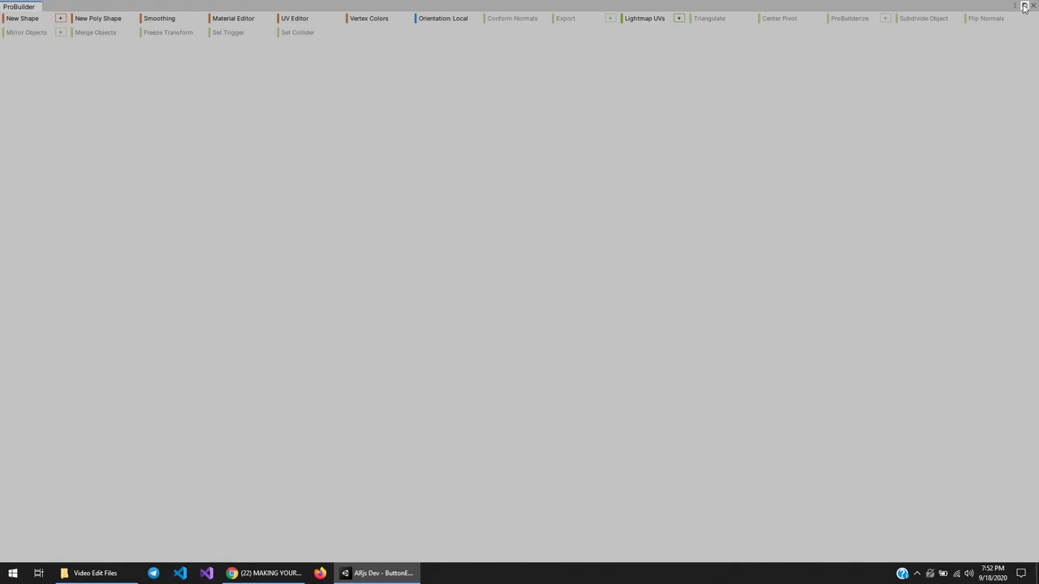
click(1024, 7)
drag(367, 95, 320, 89)
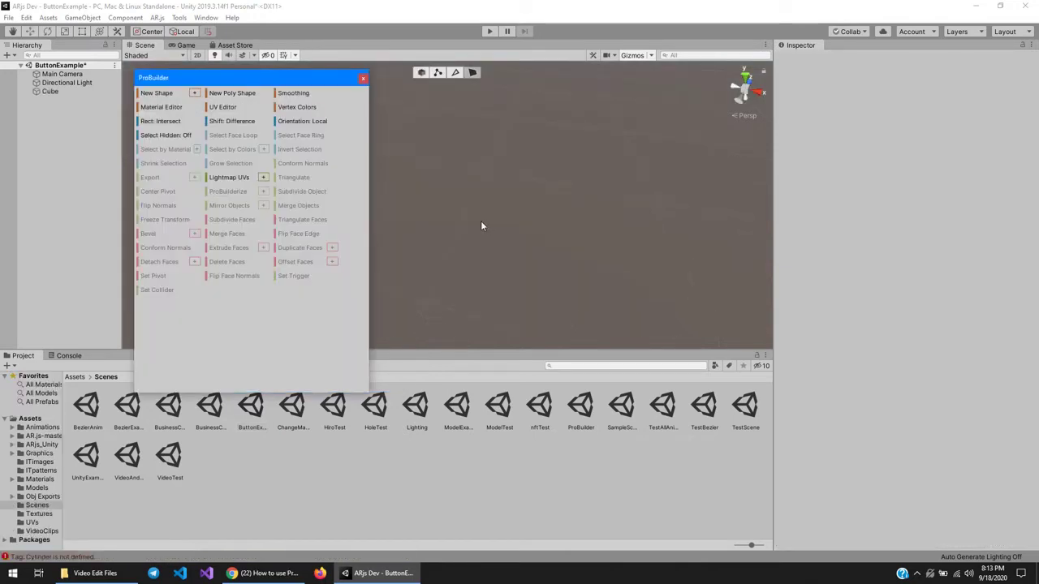
Switch the ProBuilder window to icon mode and narrow it to four columns.
right_click(260, 320)
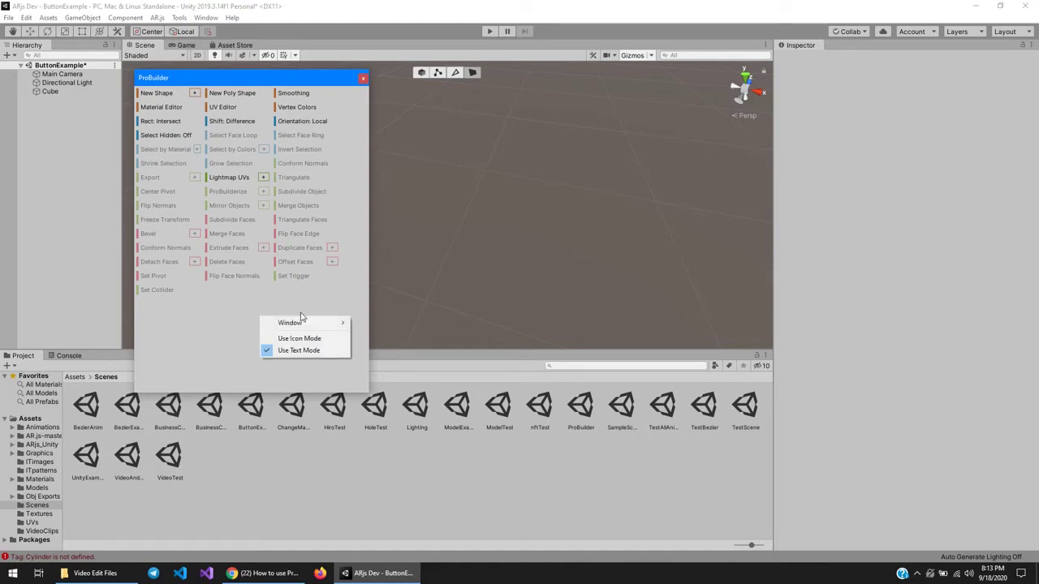
click(300, 339)
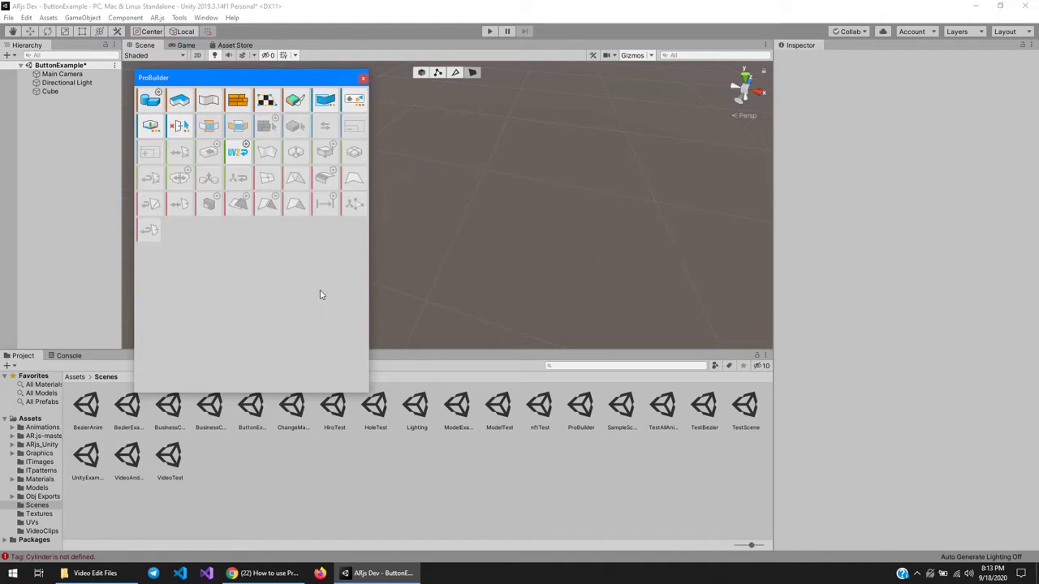
drag(369, 240, 247, 240)
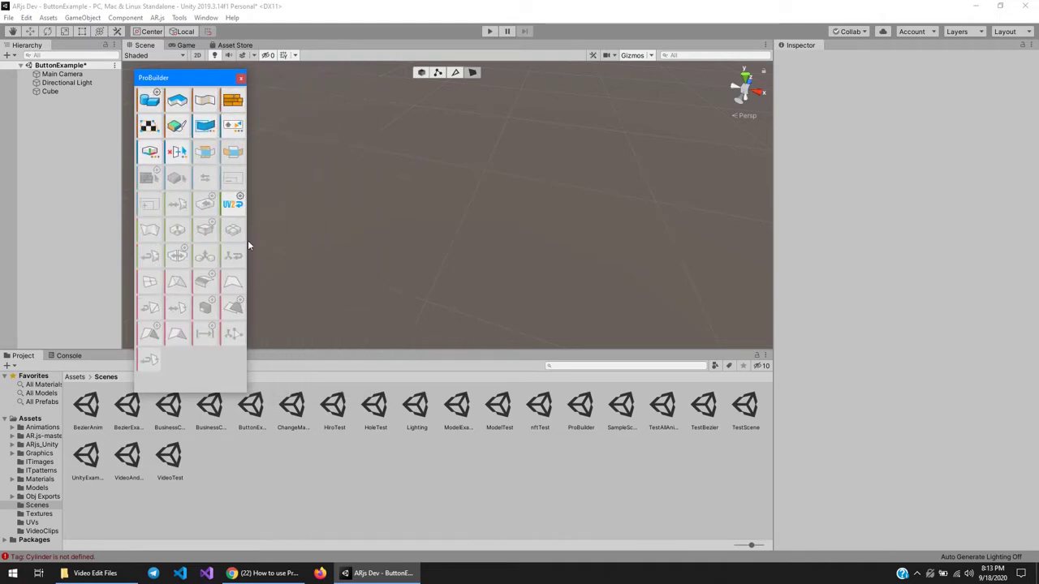
Detach ProBuilder into a floating palette and maximize the Scene view behind it.
right_click(201, 362)
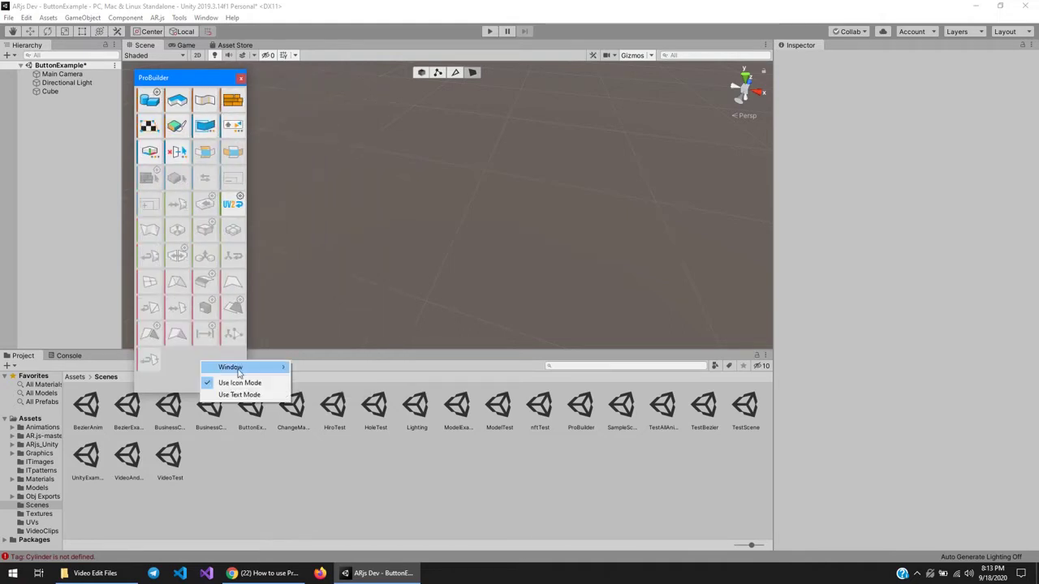
mouse_move(247, 370)
click(329, 368)
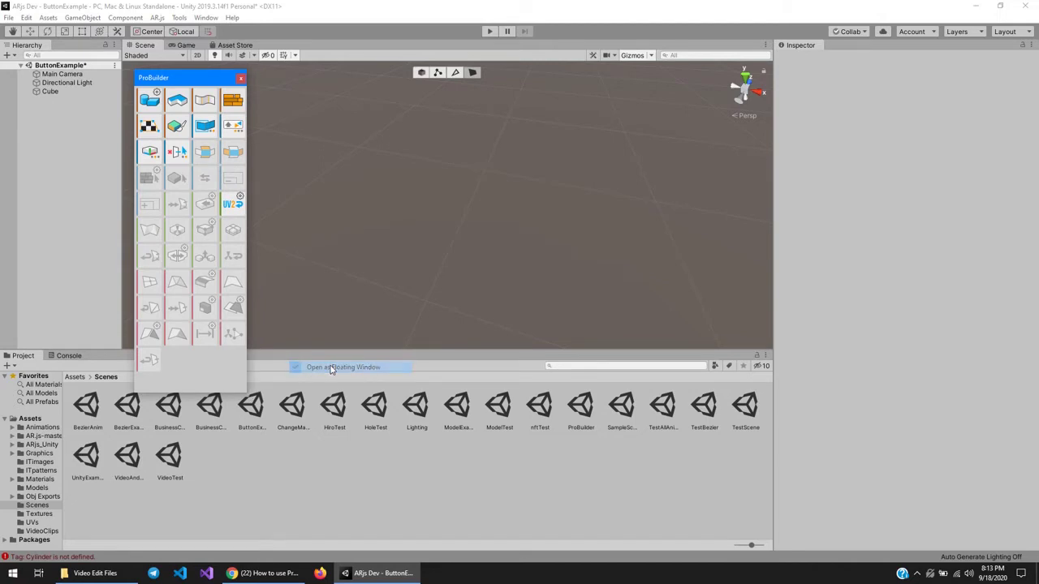
drag(183, 78, 229, 74)
click(767, 46)
click(793, 56)
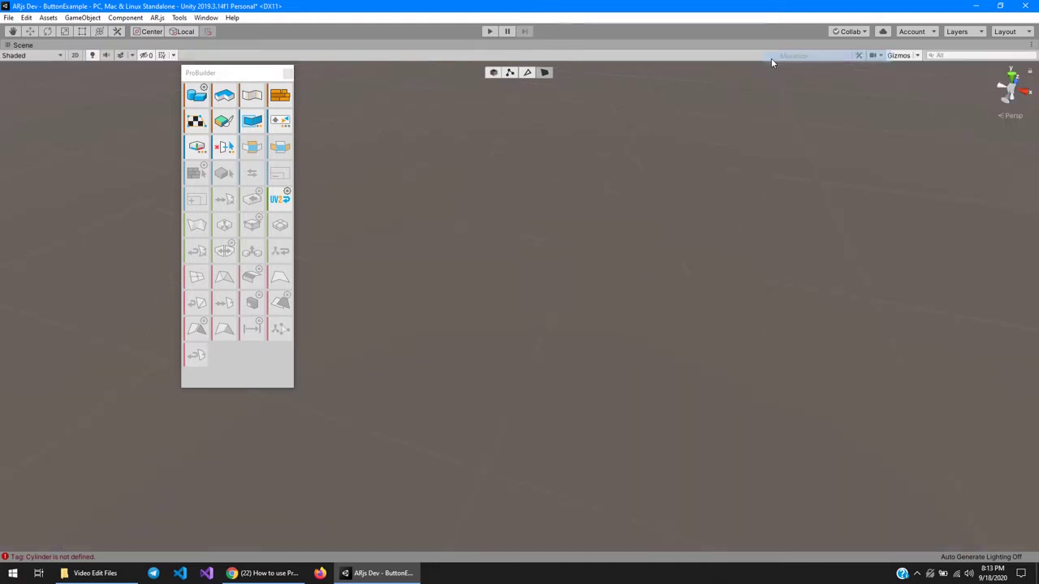
drag(263, 78, 163, 94)
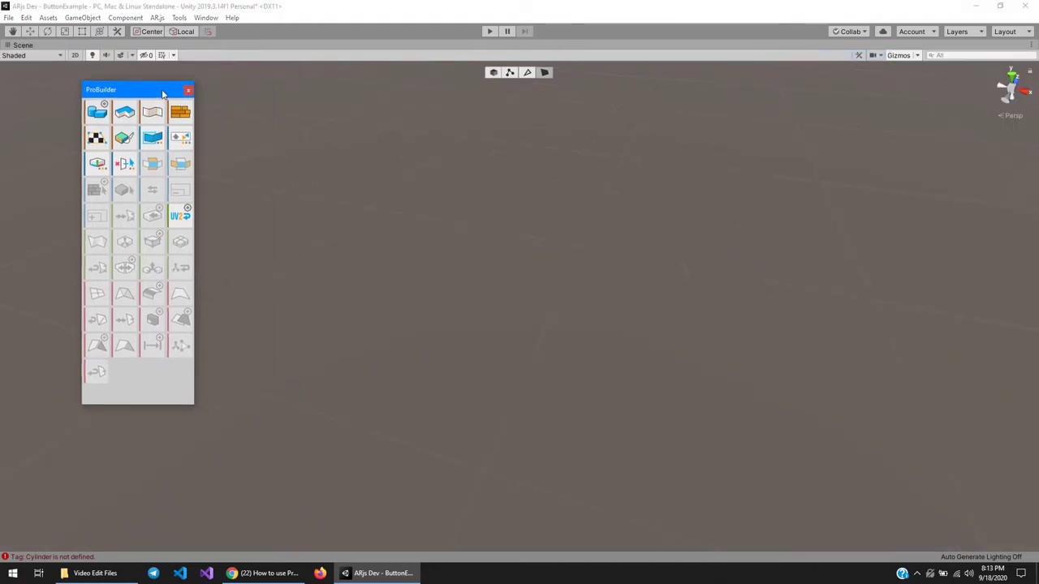
Build a new ProBuilder cube with size 1 × 0.25 × 1 in the Shape Tool.
click(103, 117)
drag(588, 79, 347, 87)
right_drag(670, 363, 667, 320)
key(d)
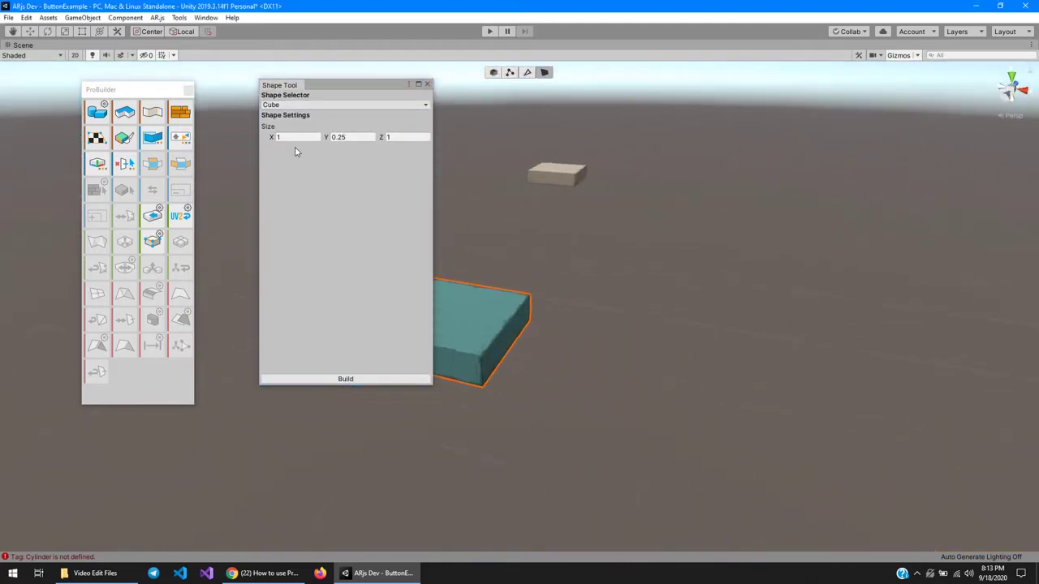
click(355, 138)
click(361, 141)
double_click(362, 140)
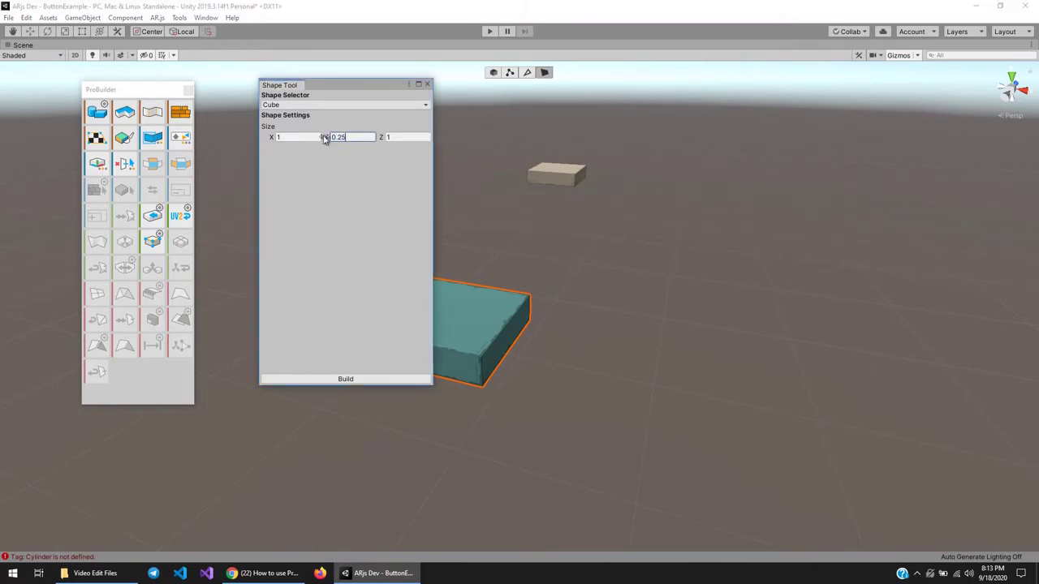
click(294, 137)
click(409, 138)
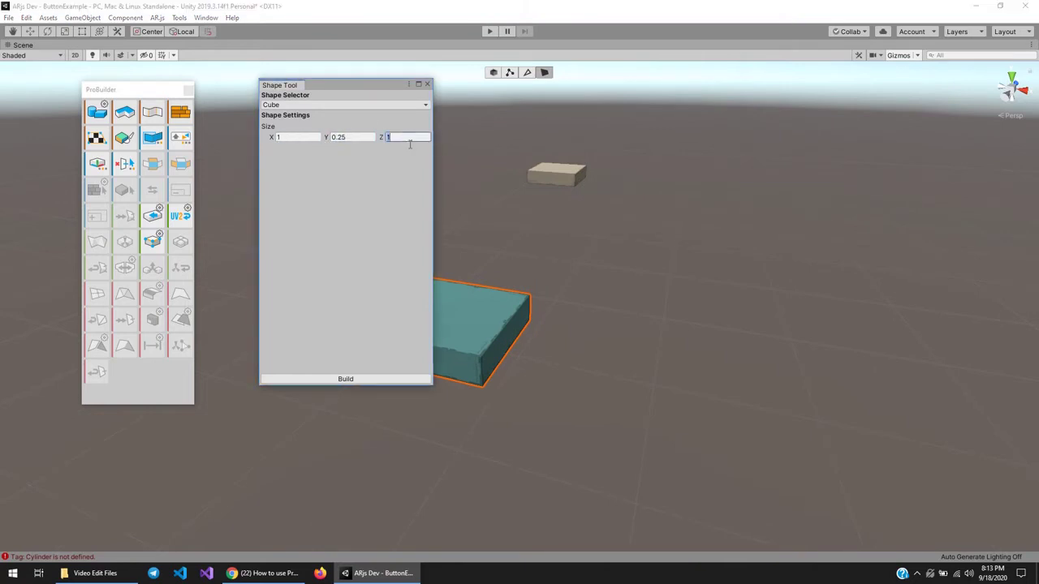
click(369, 379)
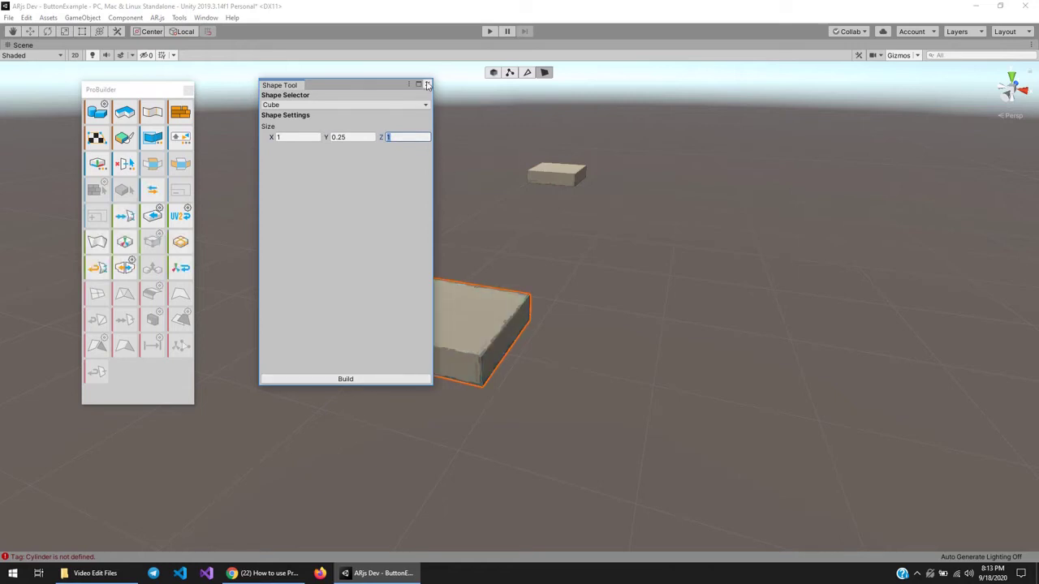
Close the shape window, delete the small leftover box and select the flat slab.
click(426, 84)
click(571, 174)
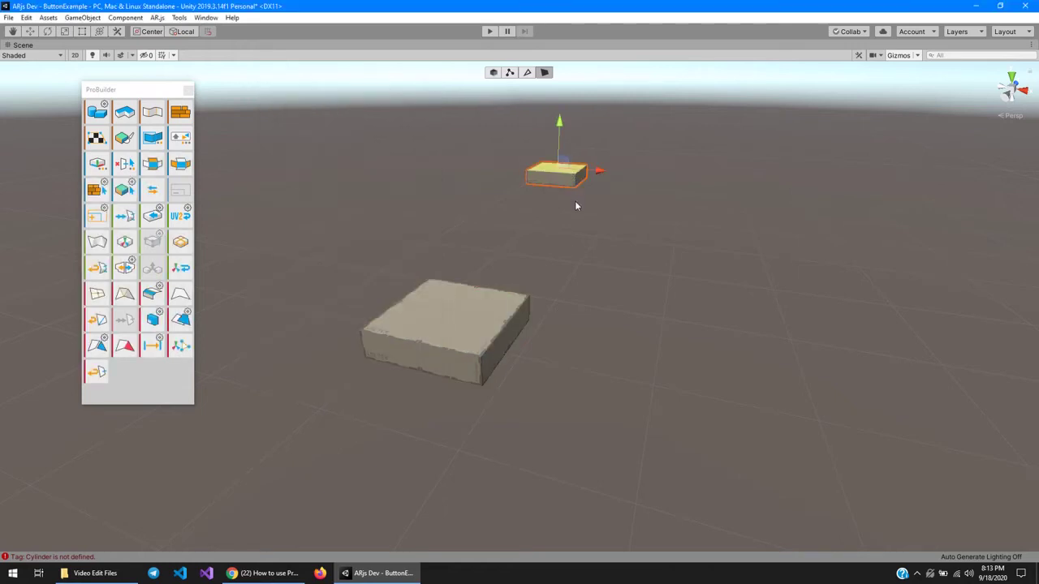
key(Delete)
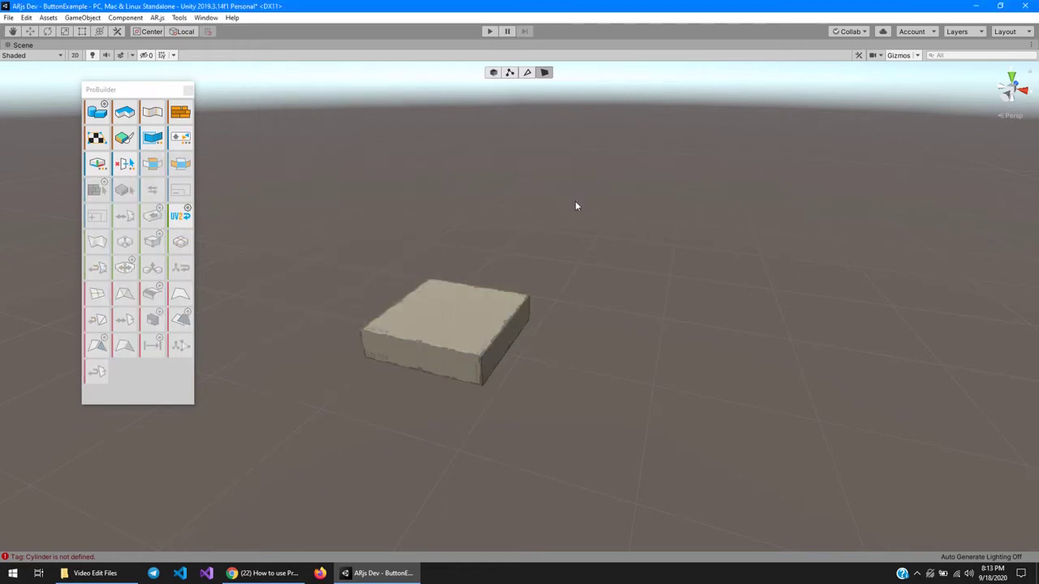
click(468, 315)
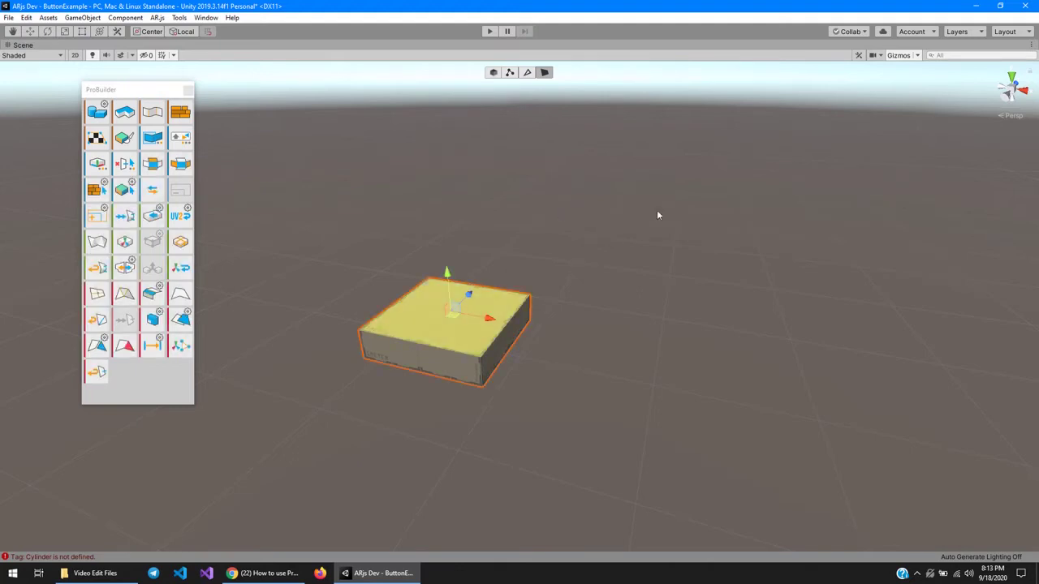
click(1032, 44)
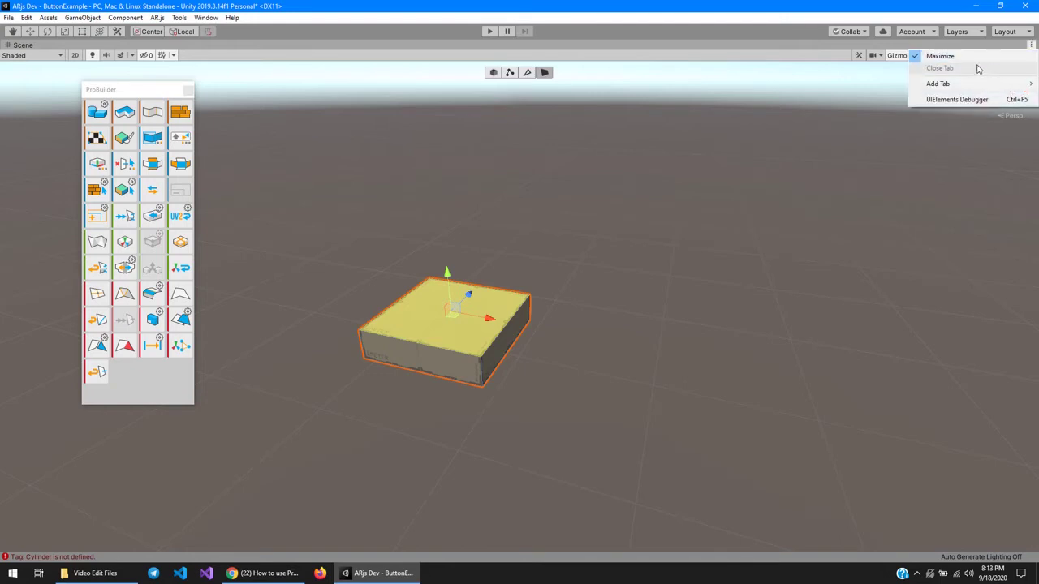
Restore the editor layout and set the box's Transform Position to 0, 0, 0.
click(963, 58)
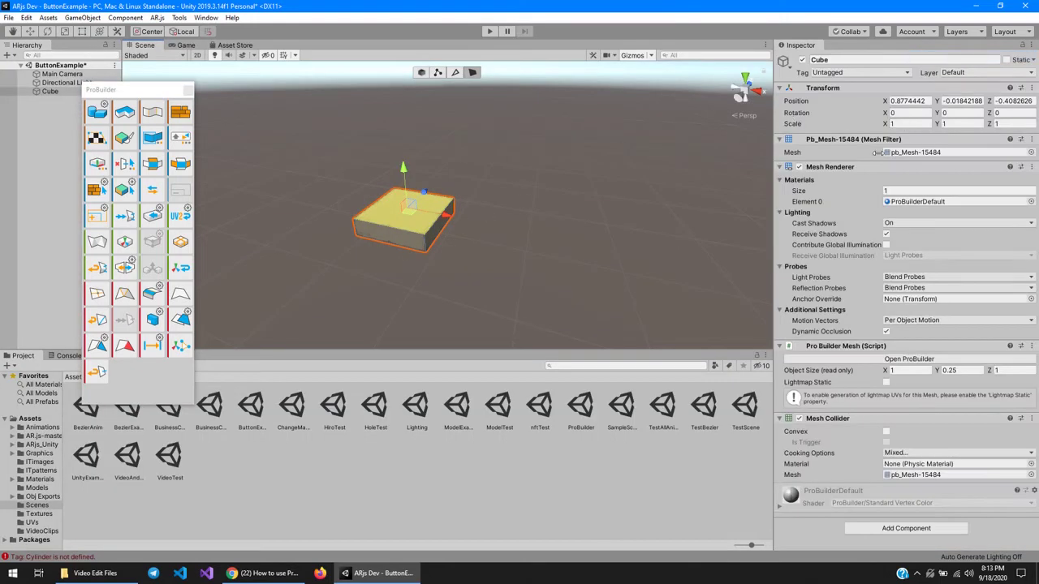
click(909, 102)
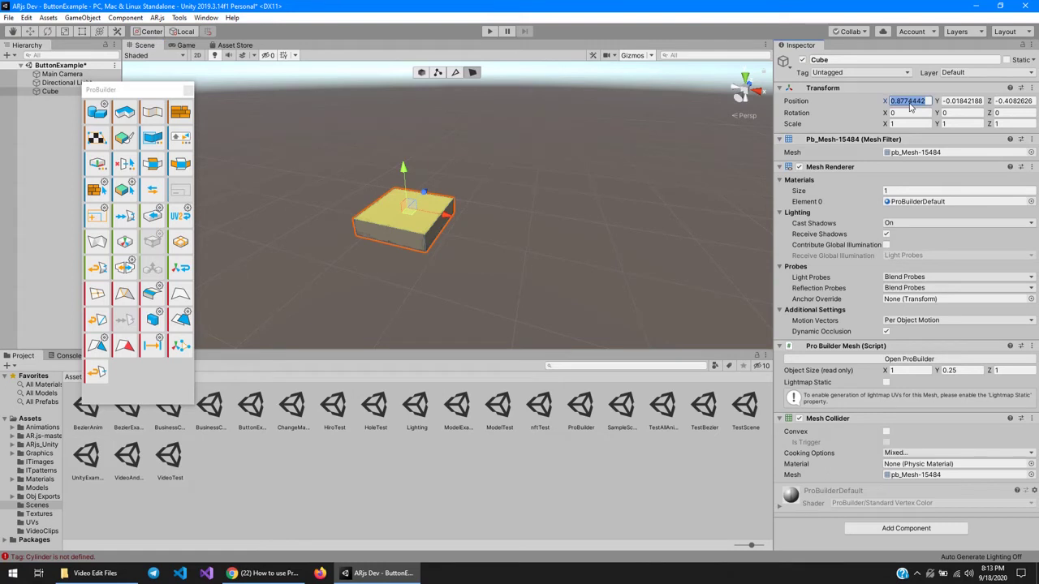
text(0)
key(Tab)
text(0)
key(Tab)
text(0)
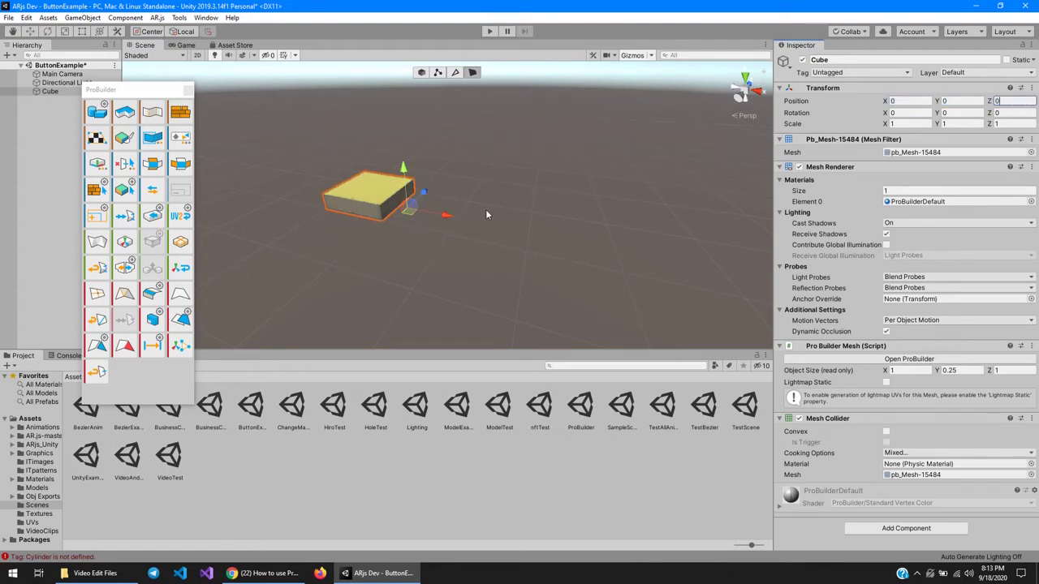
Frame the box, maximize the Scene view again and select its top face.
click(508, 207)
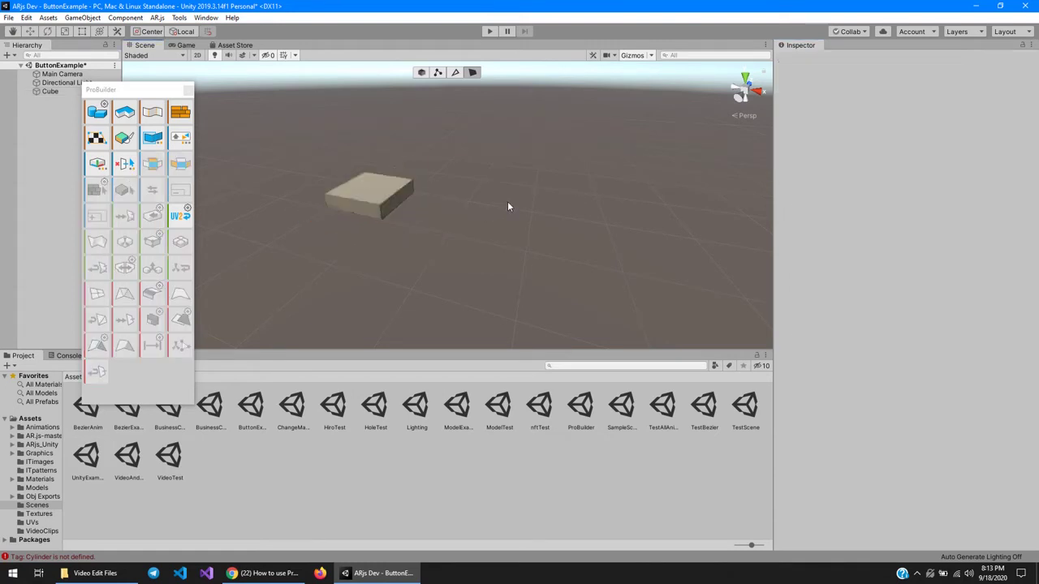
click(375, 194)
key(f)
alt+drag(542, 240, 549, 220)
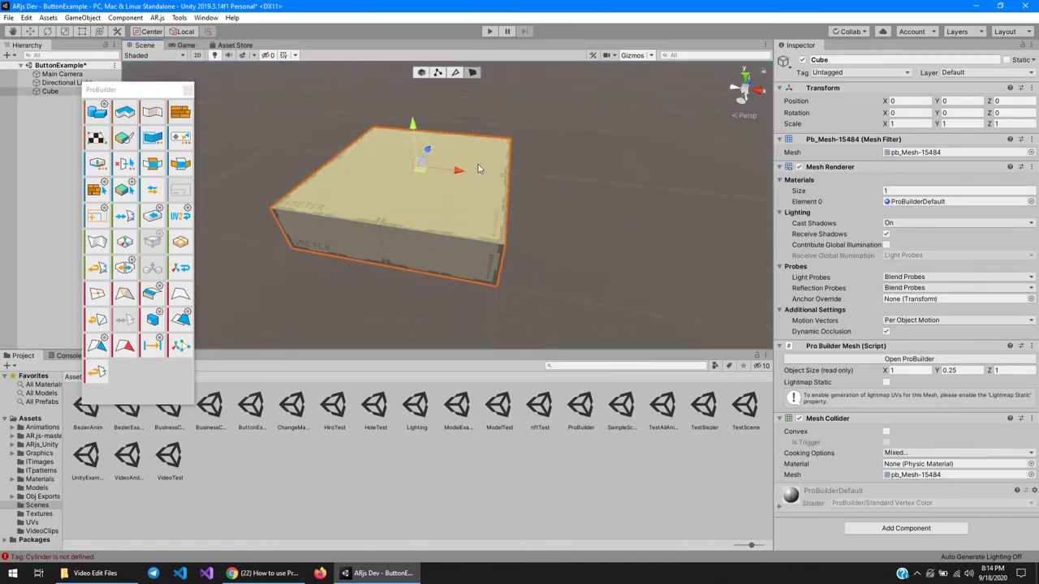
right_click(785, 57)
key(shift+space)
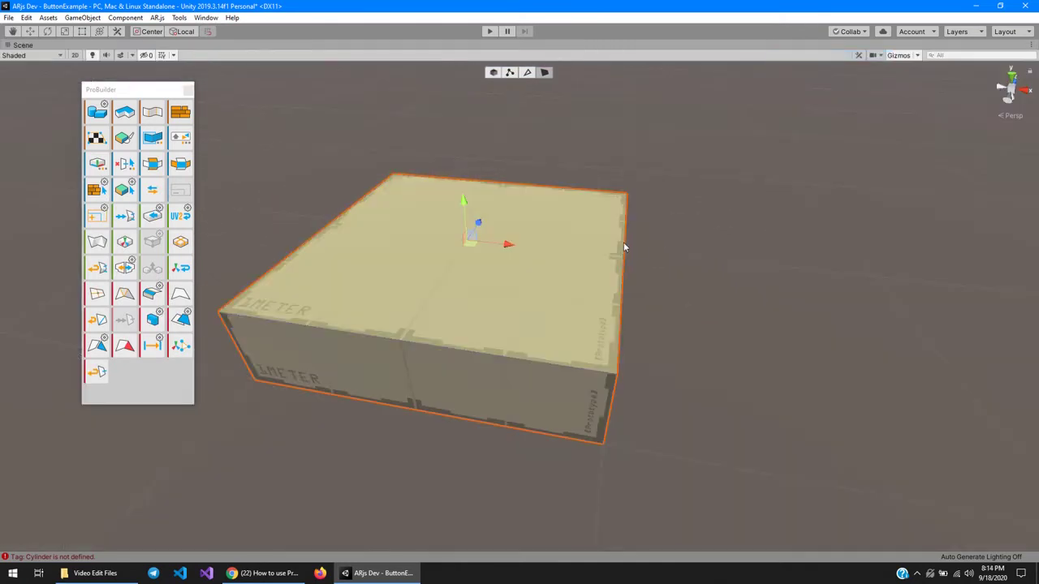
click(471, 262)
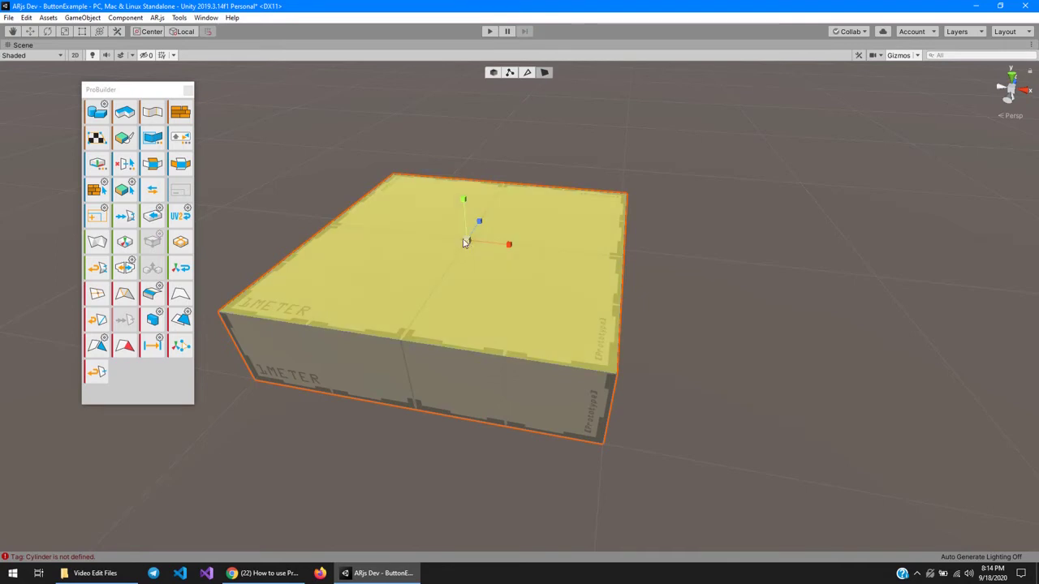
Switch ProBuilder to face selection mode and select the box's top face.
click(528, 73)
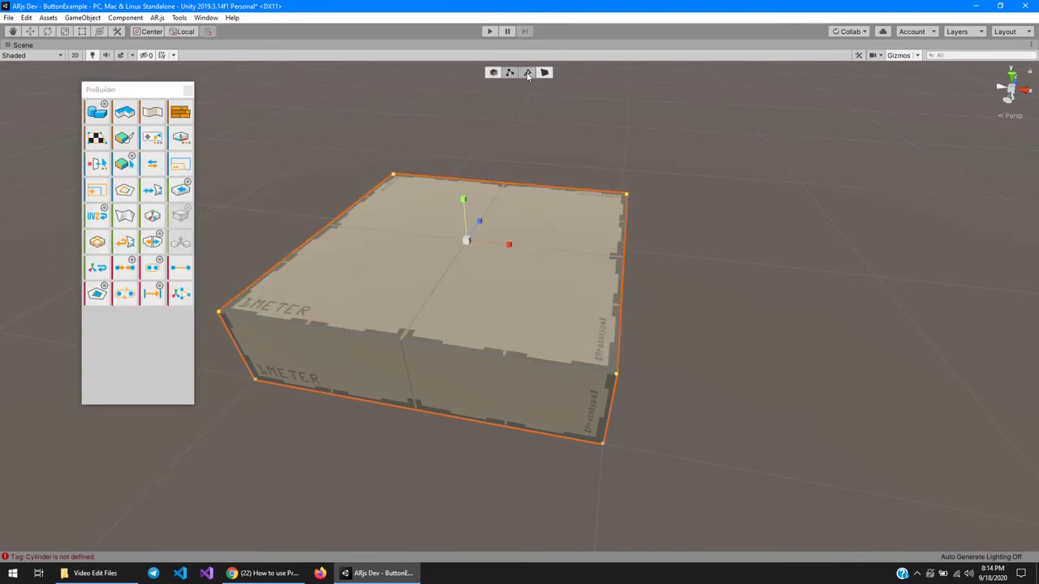
click(544, 73)
click(510, 73)
click(494, 72)
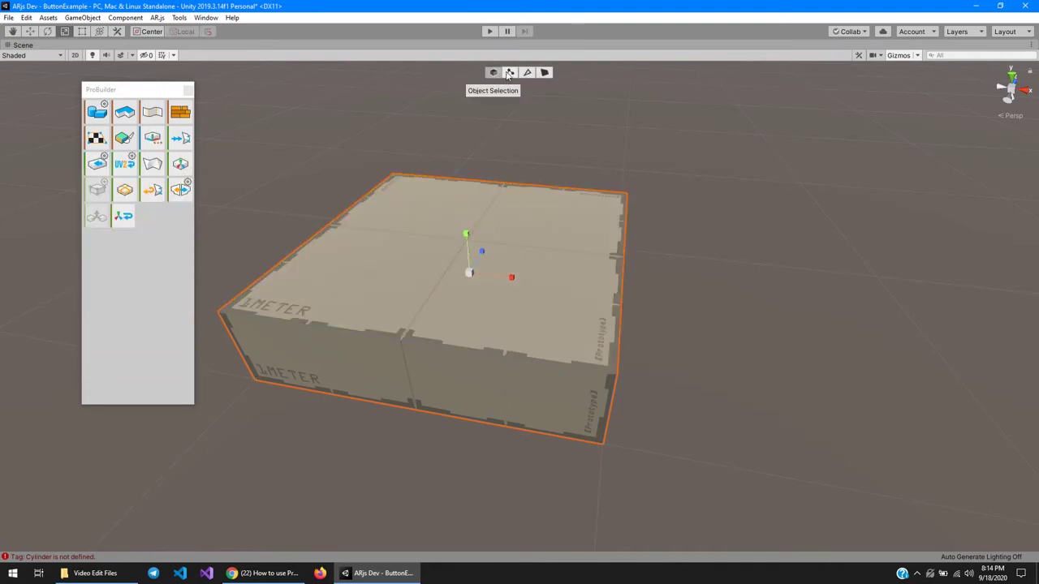
click(509, 72)
click(527, 73)
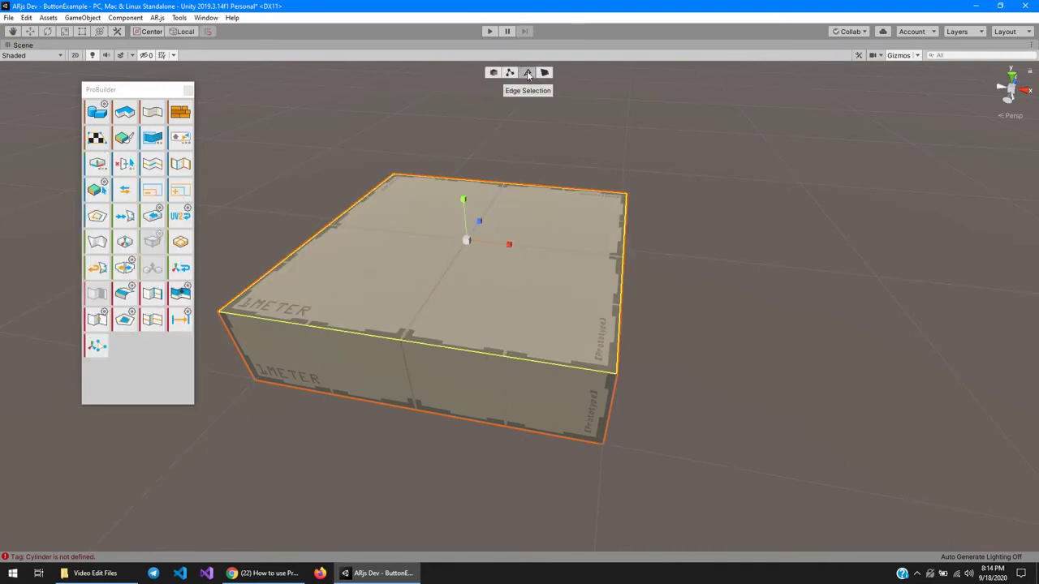
click(544, 72)
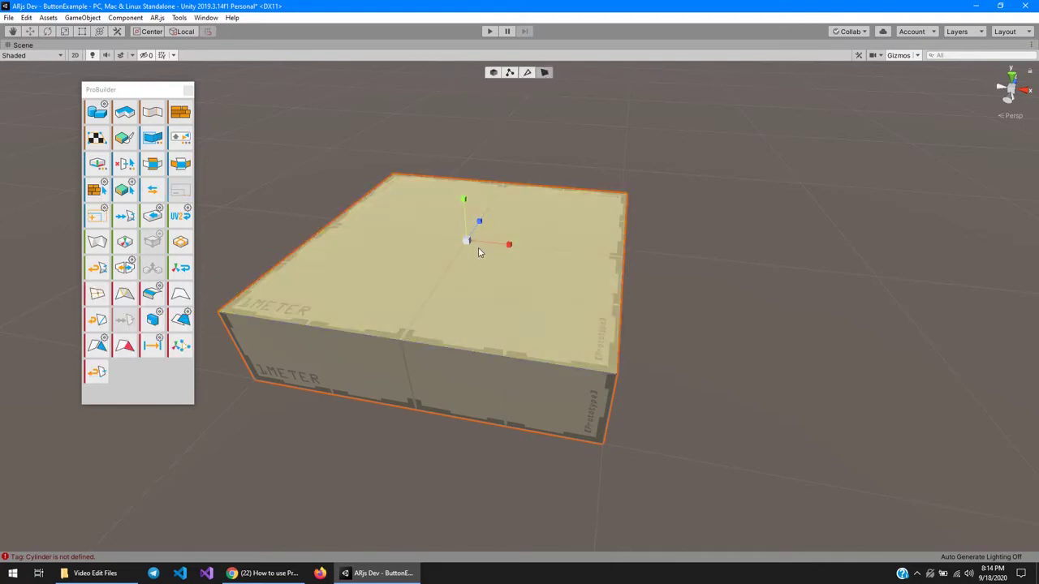
click(479, 253)
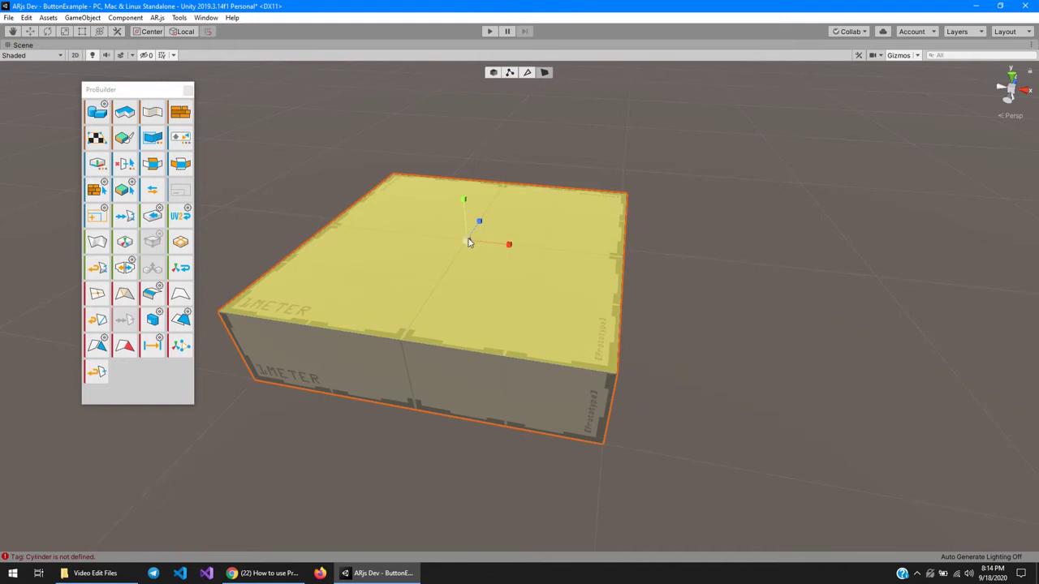
Extrude the top face inward with a Shift-scale, then raise it with the Move tool.
shift+drag(468, 242, 466, 242)
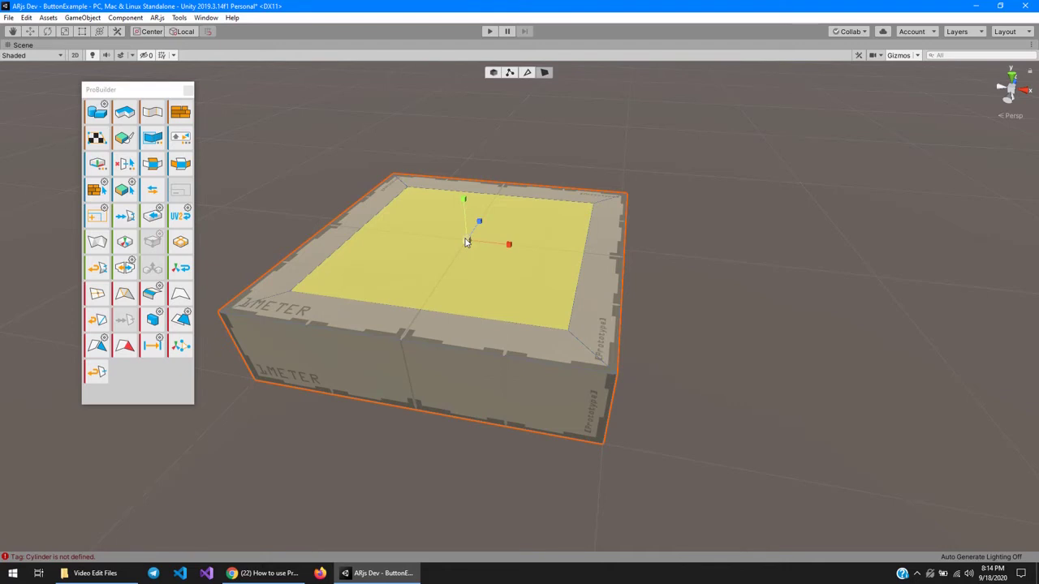
key(w)
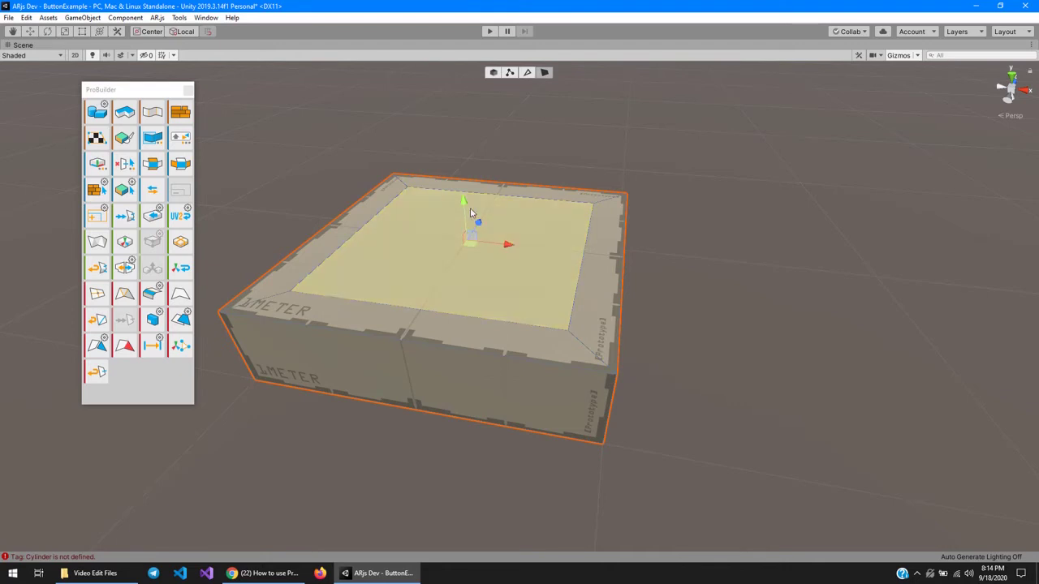
mouse_move(465, 202)
mouse_down()
mouse_move(454, 139)
mouse_move(465, 189)
mouse_up()
right_drag(465, 189, 414, 198)
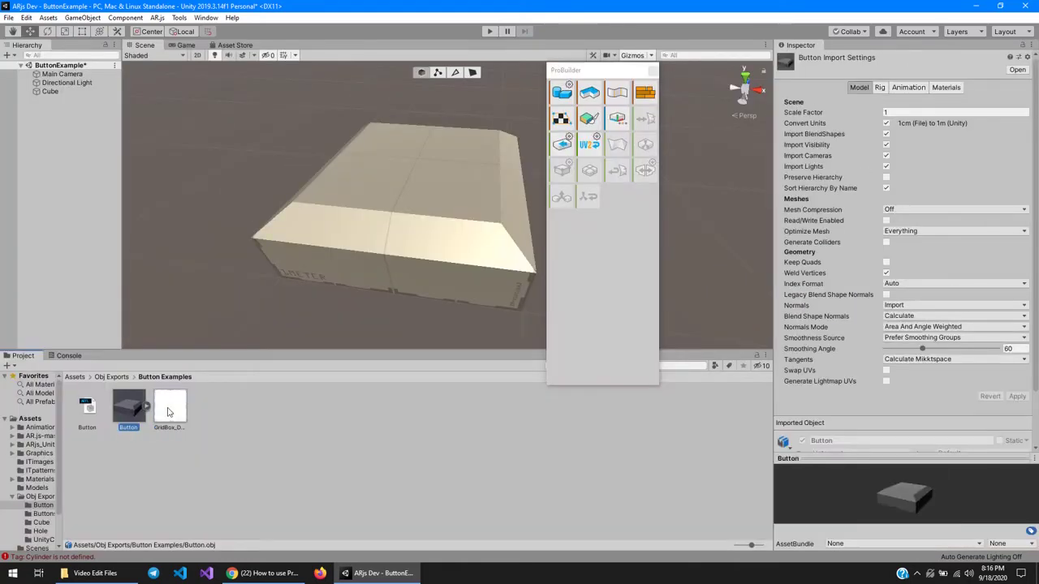
click(169, 413)
Inspect the Button and GridBox_Default assets, then select the cube in the scene.
click(134, 410)
click(168, 412)
click(133, 409)
click(182, 412)
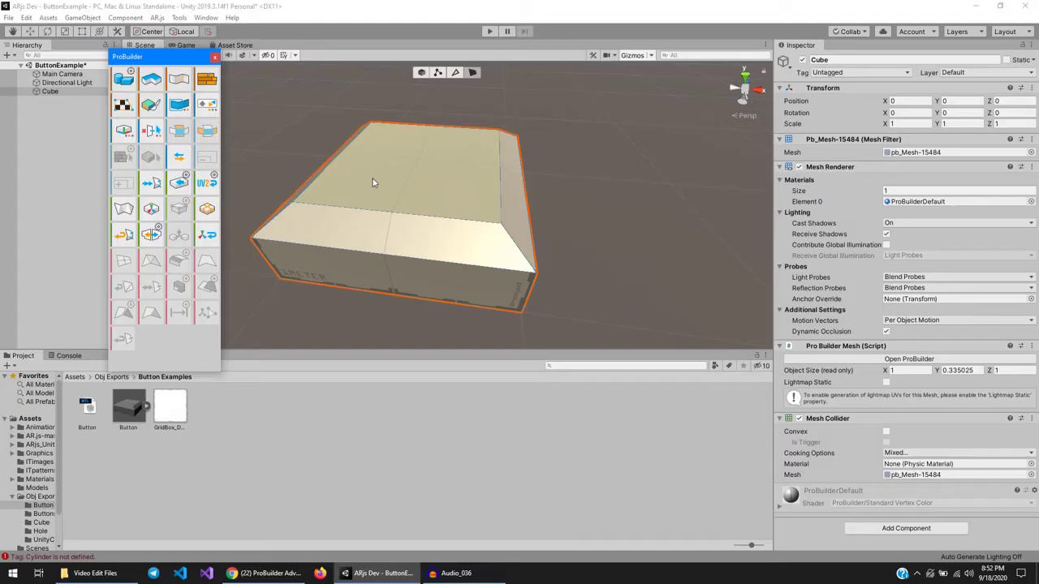
click(371, 181)
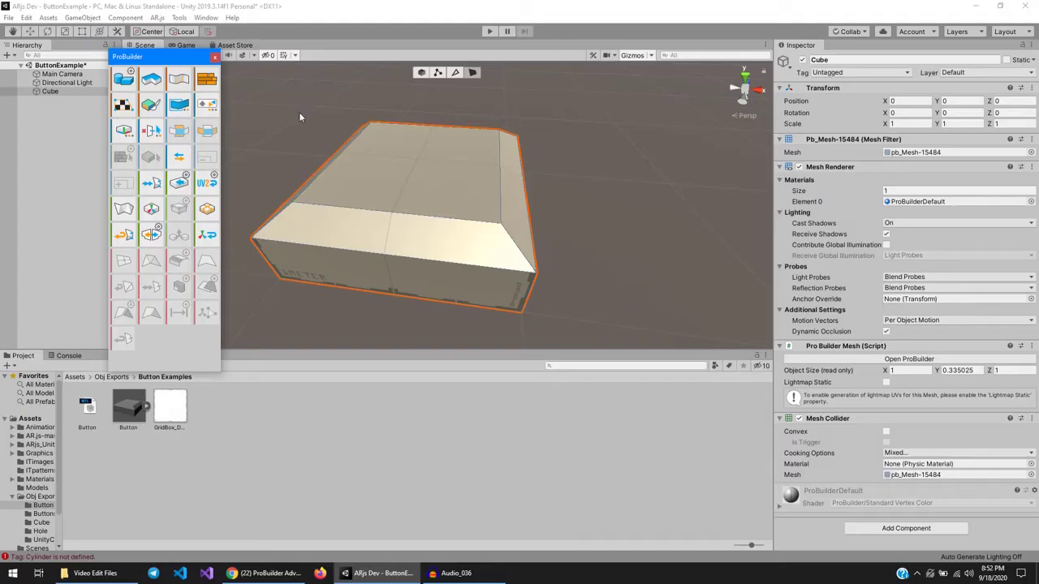
Open the UV Editor for the cube and resize and position its window.
click(124, 104)
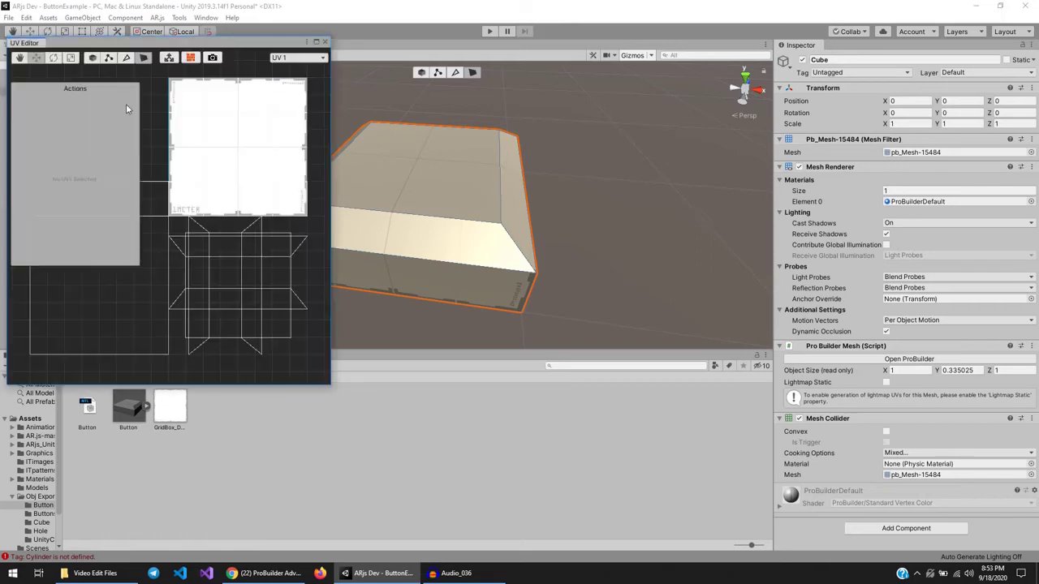
drag(231, 46, 286, 60)
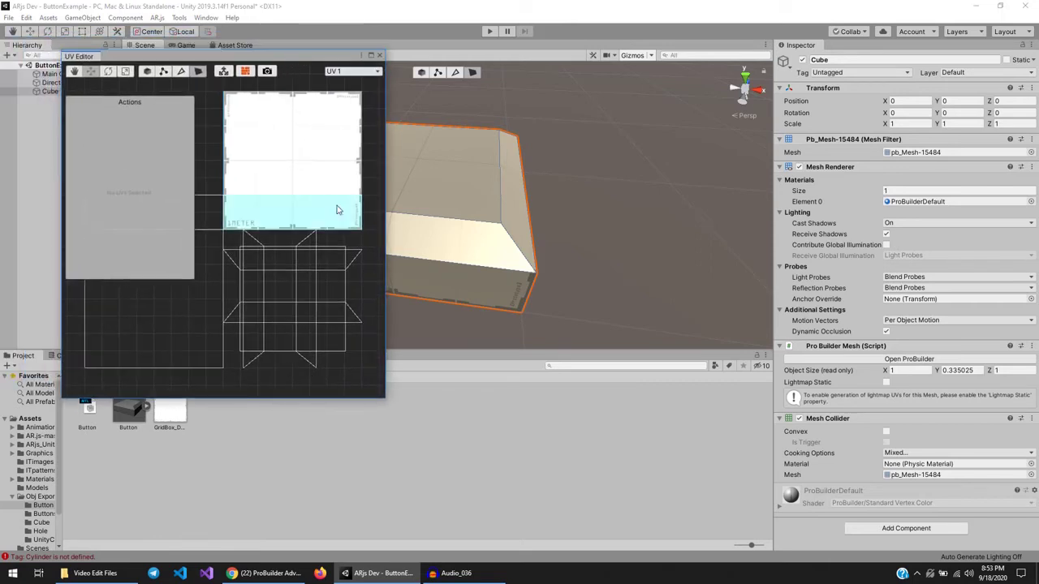
click(307, 296)
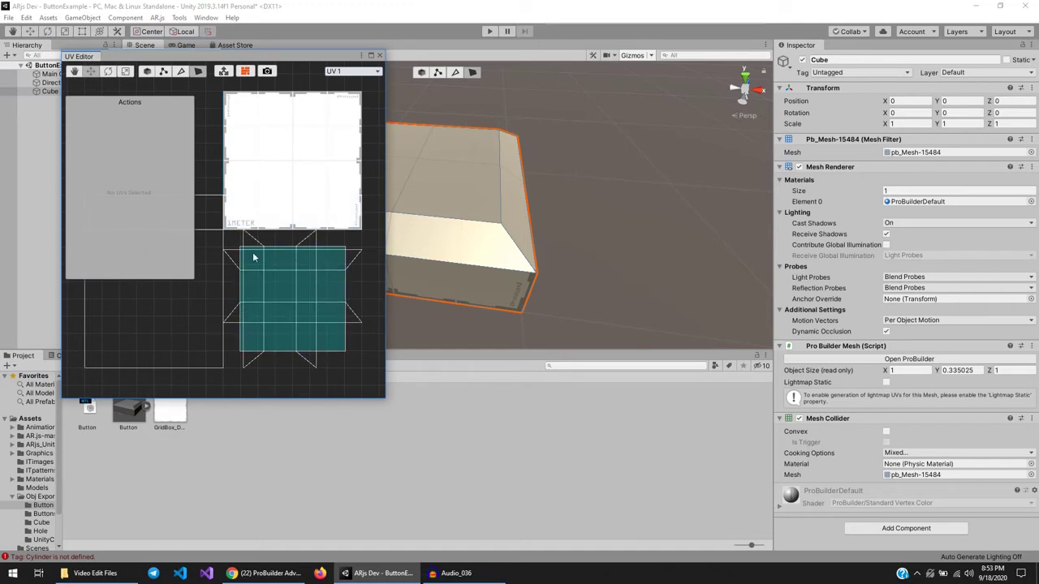
click(429, 208)
click(445, 189)
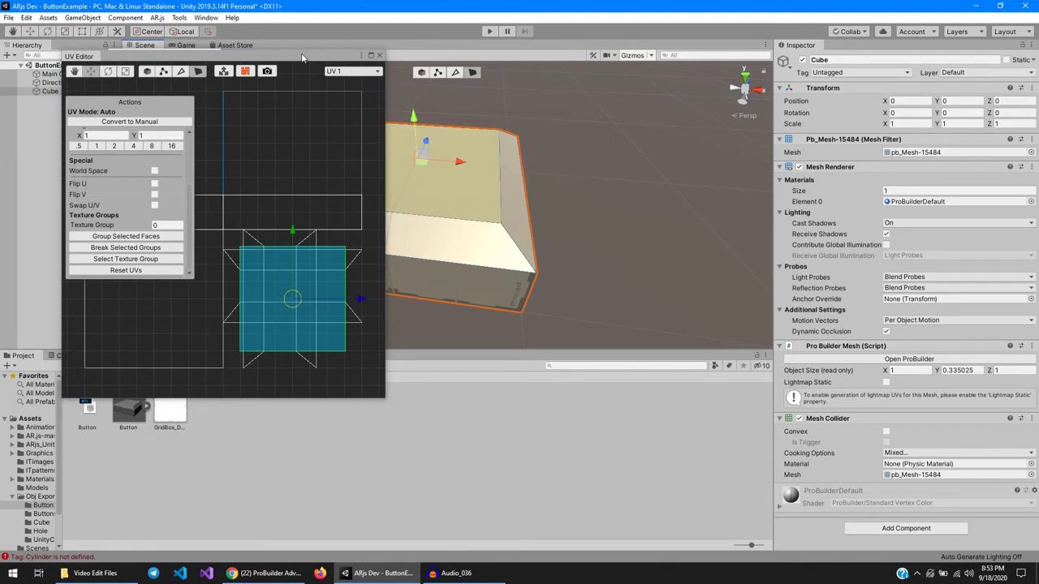
drag(302, 57, 255, 55)
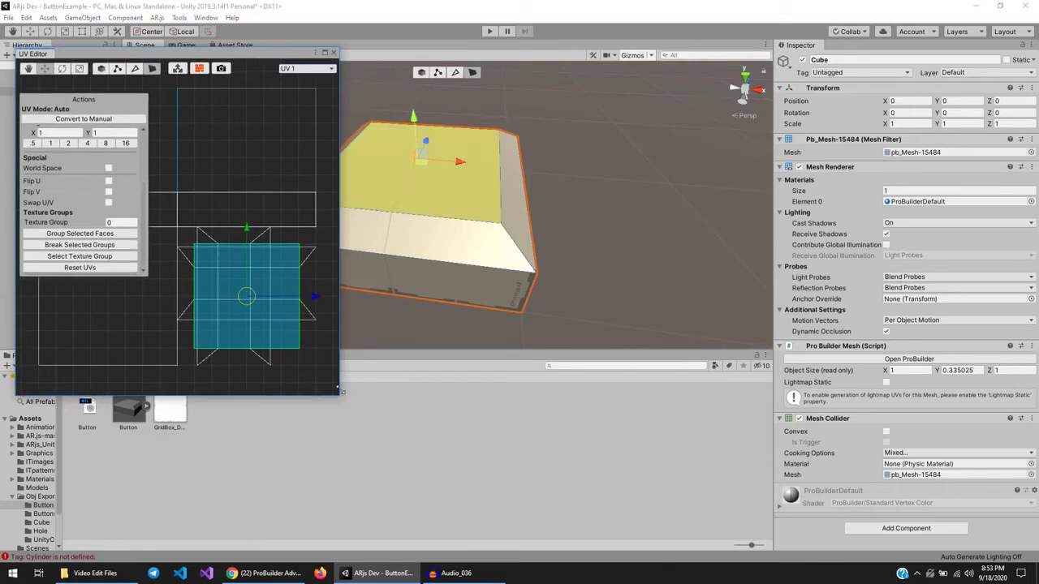
drag(340, 399, 513, 506)
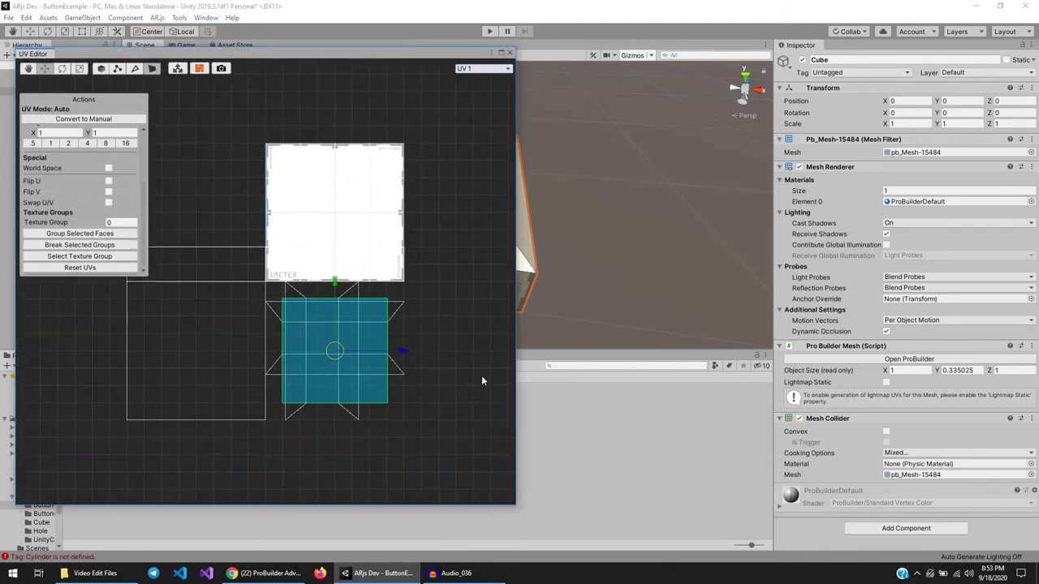
click(513, 508)
drag(513, 509, 419, 432)
Drag the top, front and back face UVs apart, shifting them right and down.
click(458, 189)
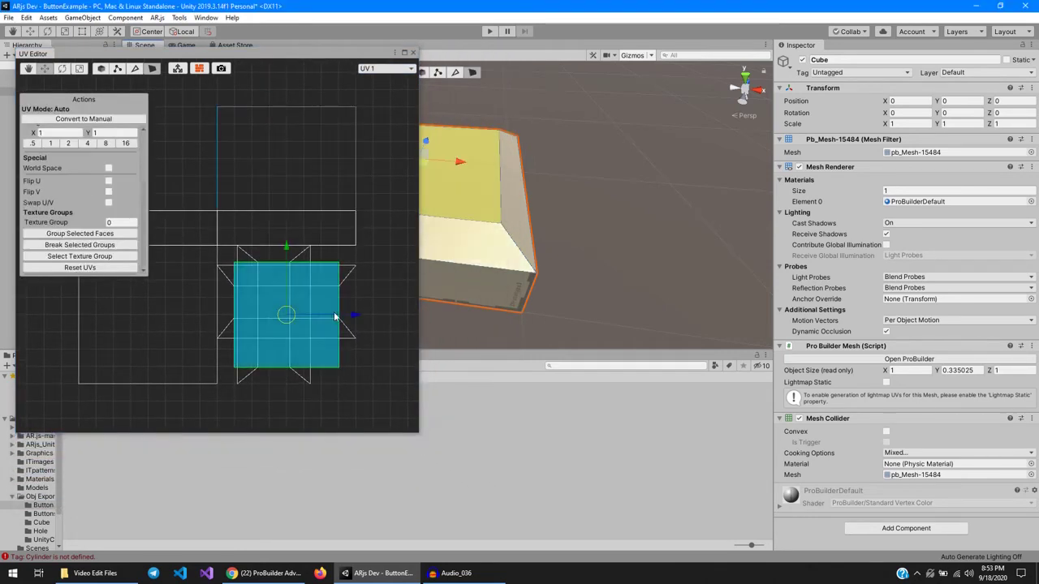
drag(354, 318, 379, 319)
drag(312, 248, 310, 269)
click(477, 233)
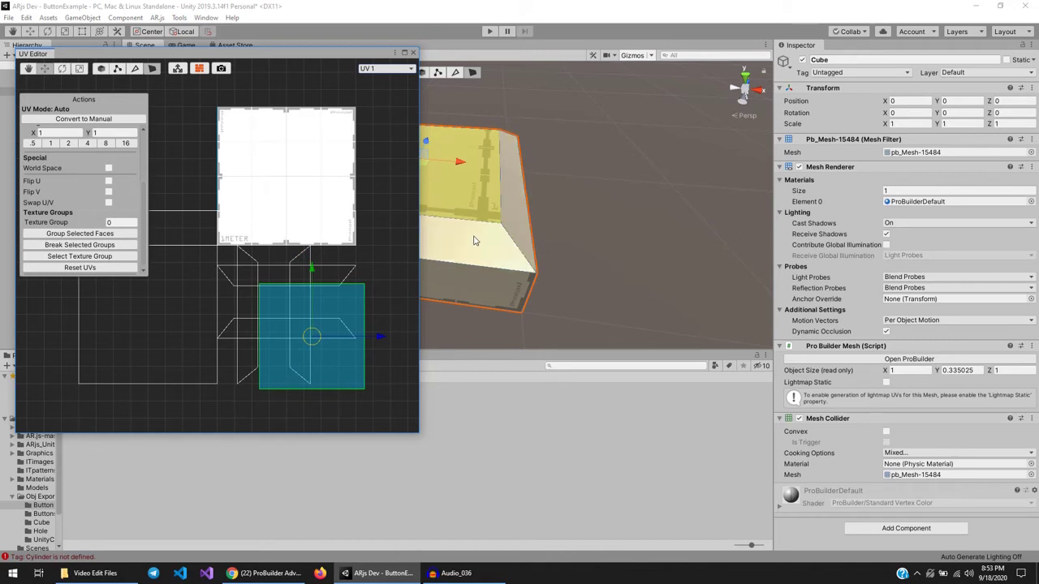
drag(351, 331, 381, 332)
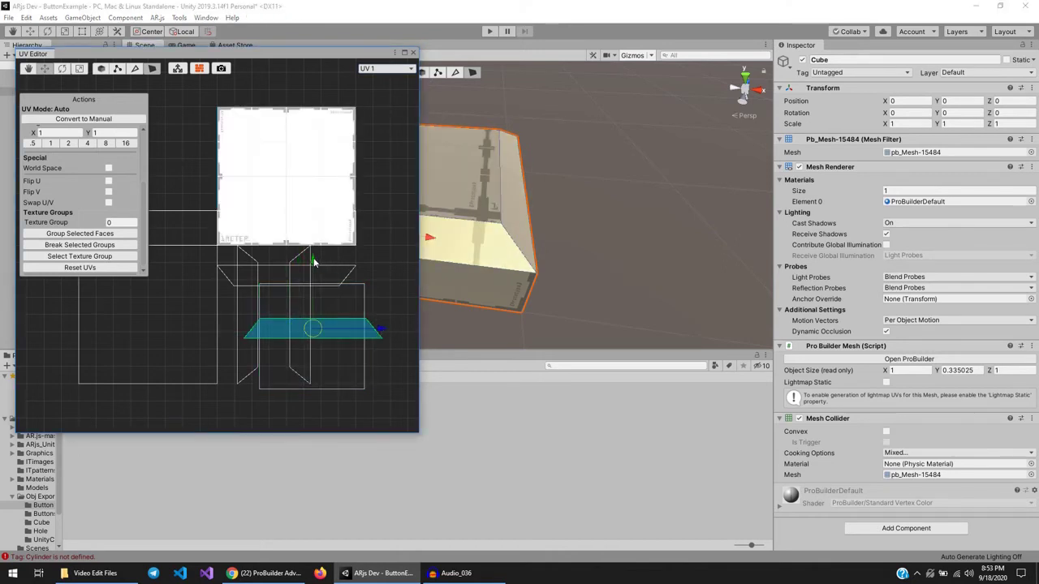
drag(315, 262, 314, 334)
click(294, 274)
drag(352, 273, 378, 271)
Pick through the UV strips and align the wide bottom strip inside the texture square.
click(330, 345)
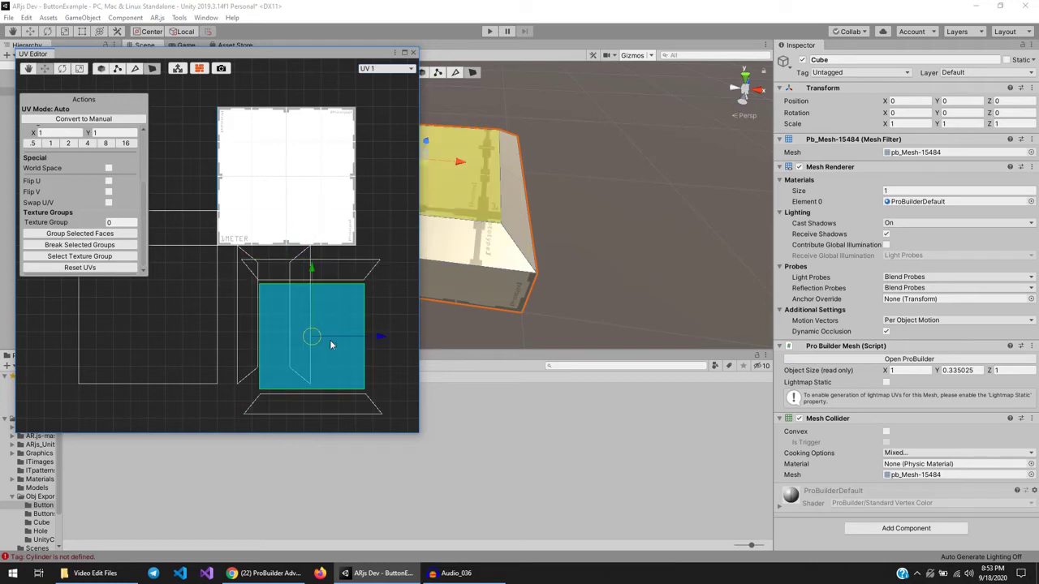
click(383, 332)
click(237, 321)
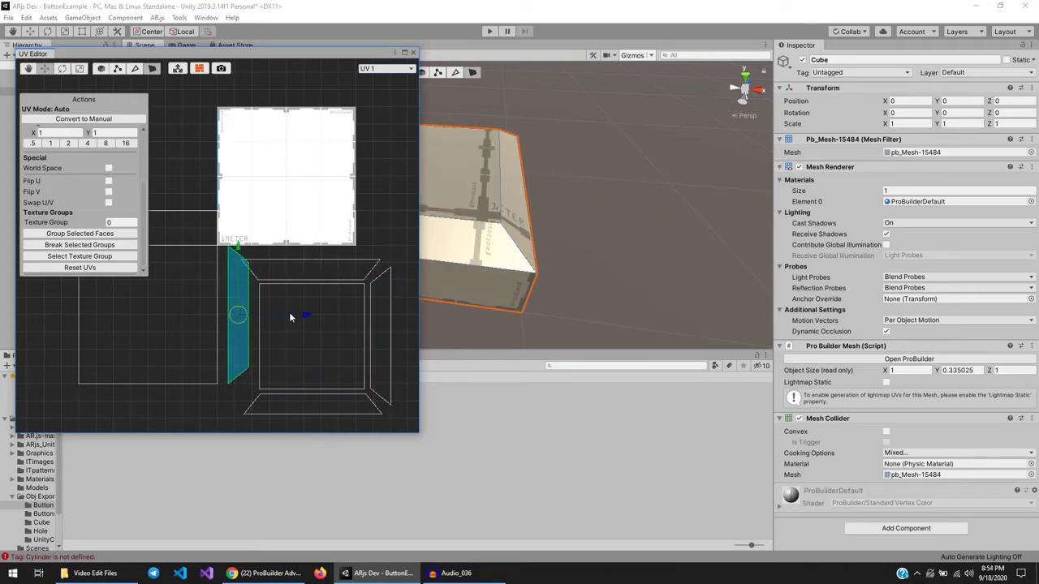
click(313, 341)
click(280, 229)
click(162, 325)
click(271, 232)
mouse_move(271, 232)
mouse_down()
mouse_move(384, 222)
mouse_move(227, 230)
mouse_move(258, 238)
mouse_up()
Fit the left UV square into the texture square, shrink it, and move it to the bottom-right corner.
click(214, 317)
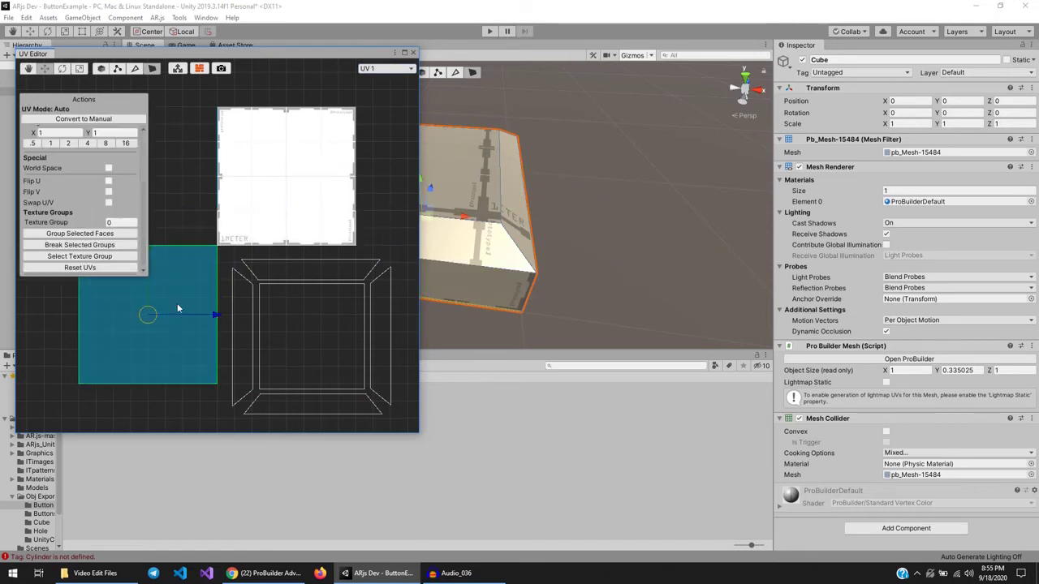
drag(175, 309, 325, 146)
key(r)
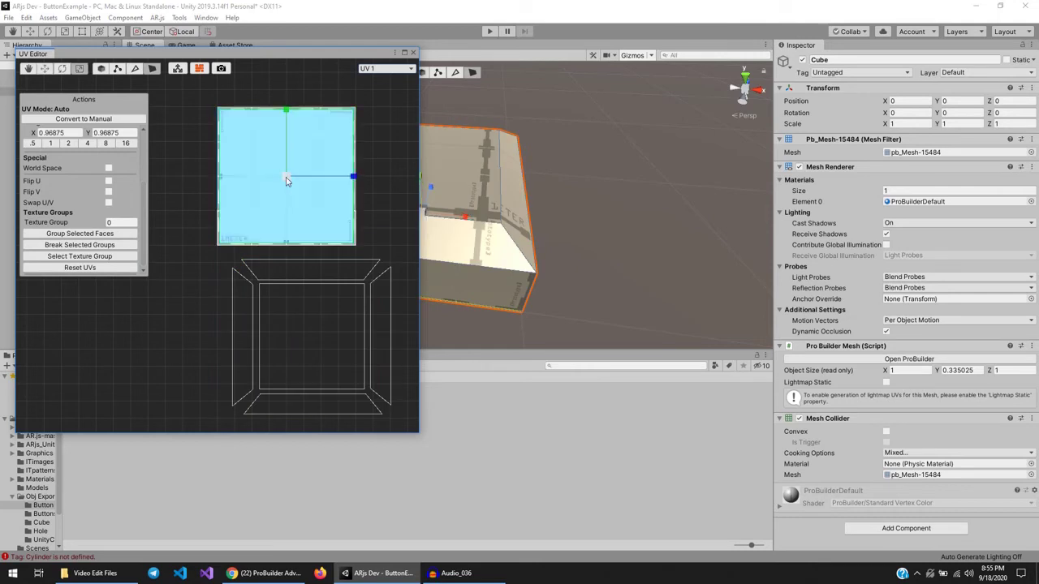
drag(283, 186, 245, 170)
key(w)
drag(349, 175, 397, 175)
drag(333, 106, 334, 159)
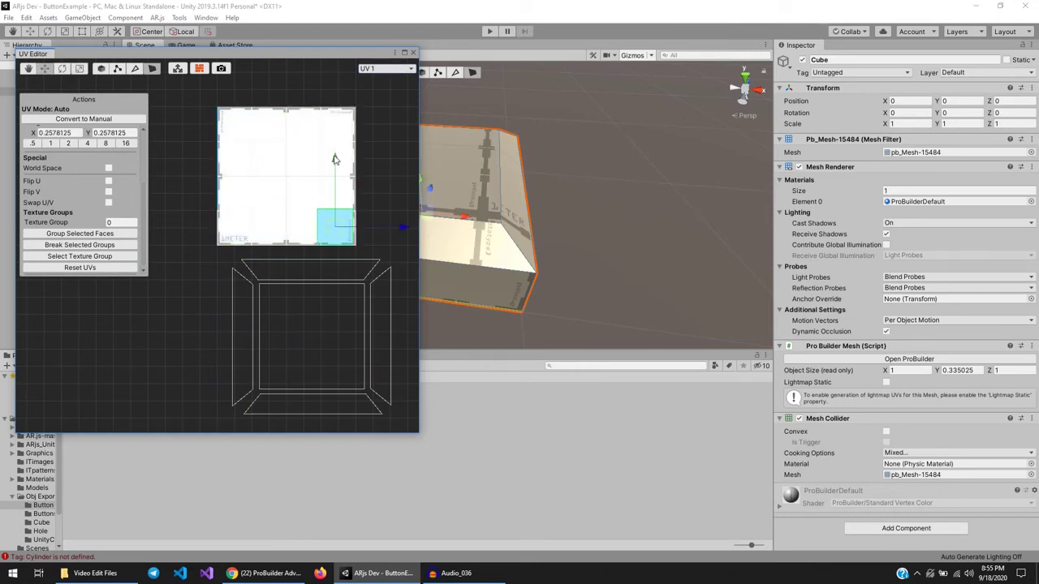
Select all faces of the lower UV frame and move them onto the texture square.
click(280, 226)
click(357, 339)
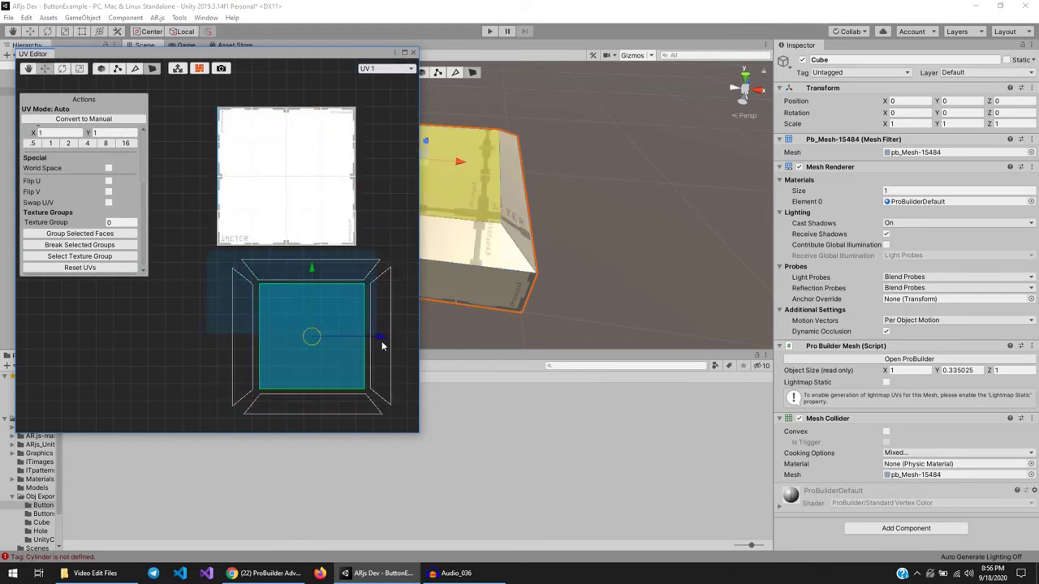
drag(405, 393, 406, 393)
click(289, 320)
click(329, 279)
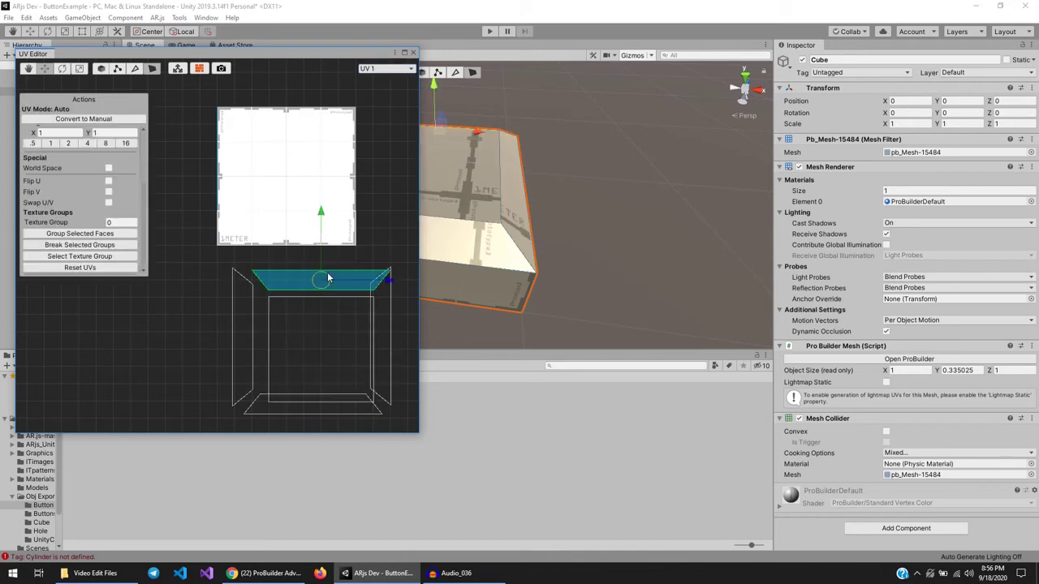
click(243, 349)
click(324, 405)
drag(410, 422, 223, 258)
drag(324, 344, 290, 178)
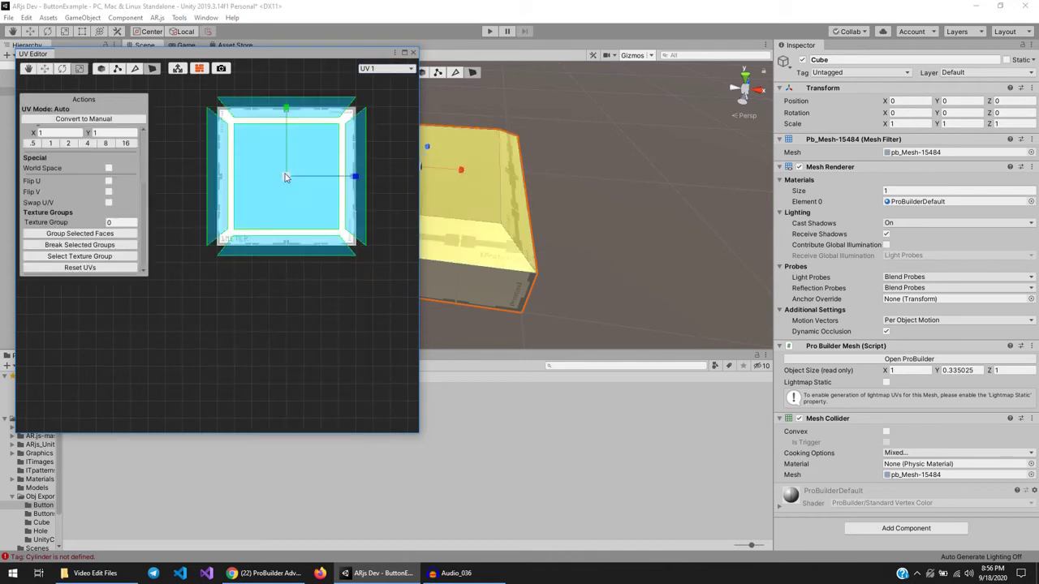
Move the stacked strips off, then select the whole UV island and centre it in the texture square.
click(267, 198)
click(292, 173)
click(289, 174)
click(324, 254)
click(255, 199)
drag(255, 200, 252, 367)
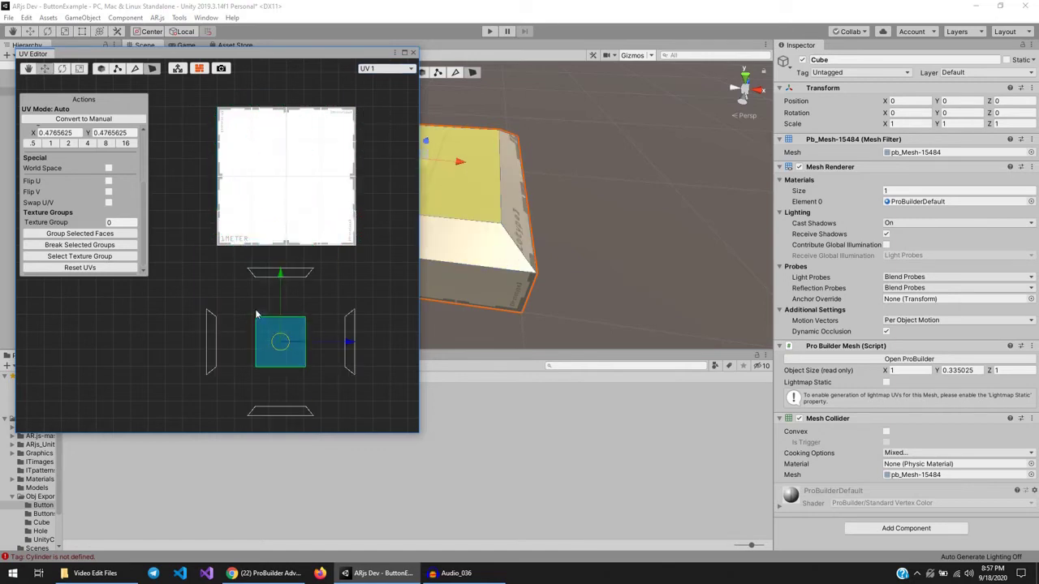
click(218, 344)
double_click(263, 325)
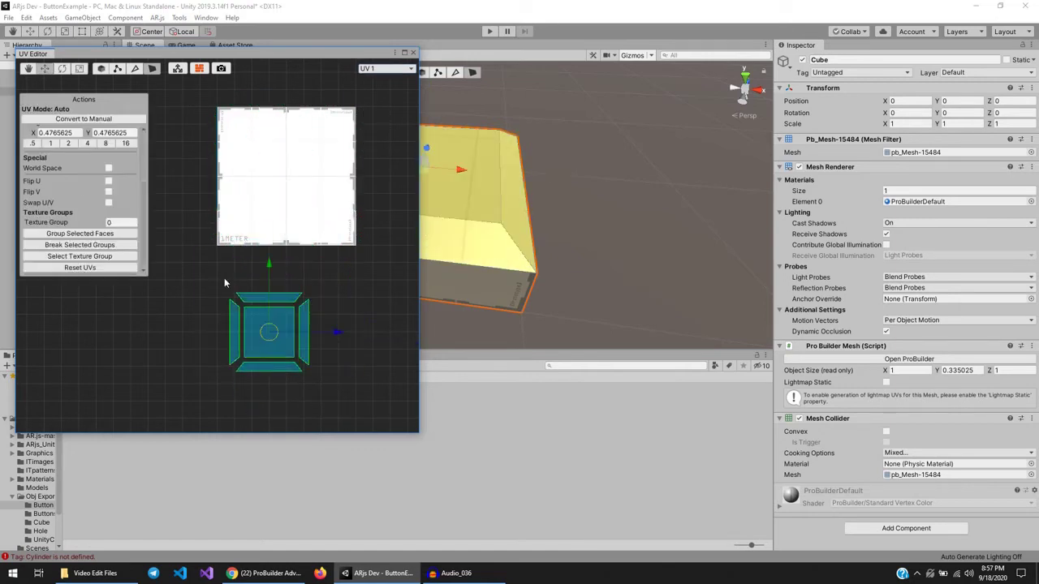
drag(263, 326, 280, 153)
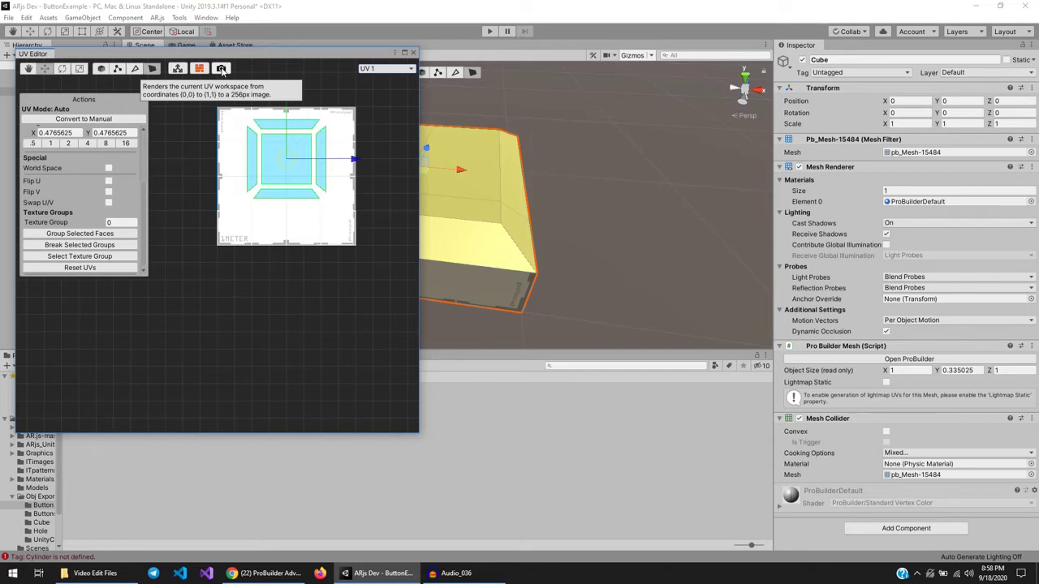
Render the UV template and save it as UVs.png in Obj Exports > Button Examples.
click(220, 70)
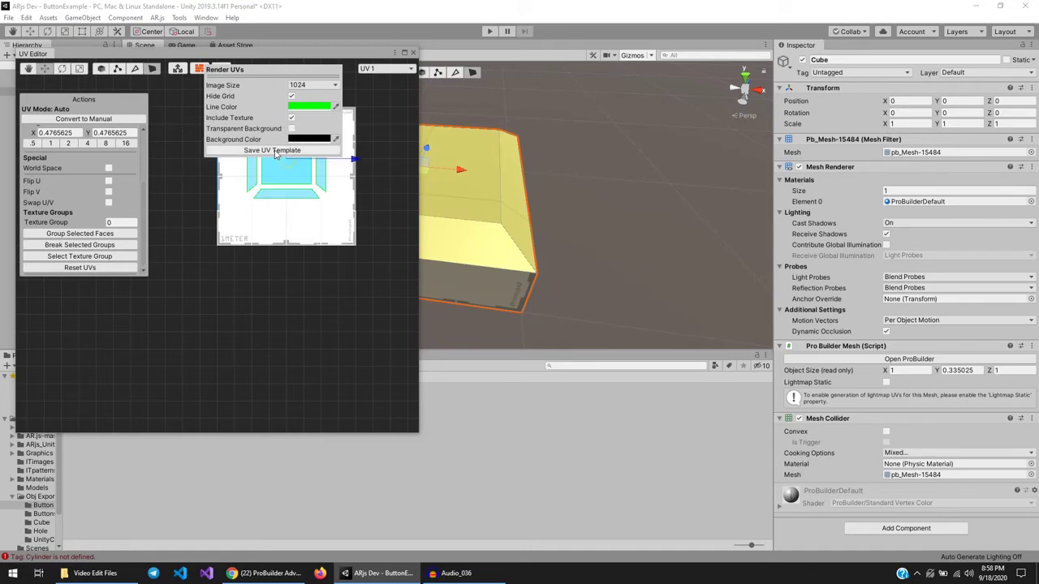
click(275, 152)
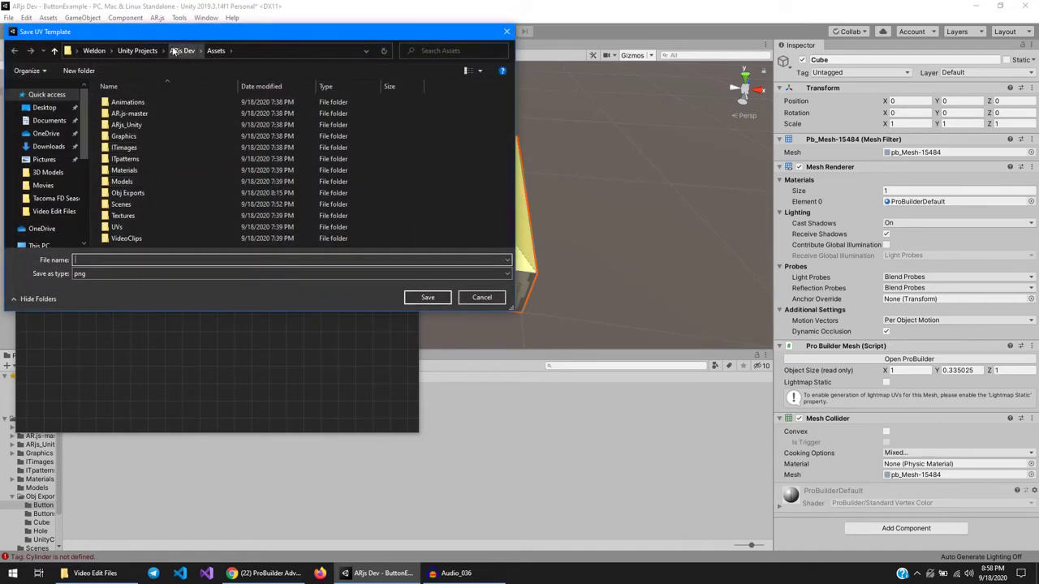
double_click(148, 194)
double_click(132, 103)
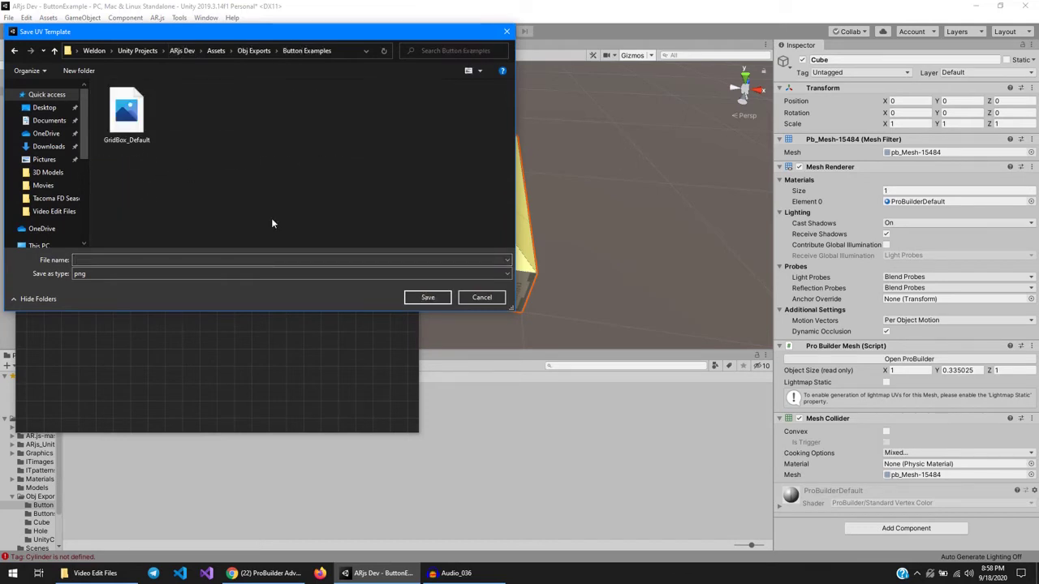
click(172, 259)
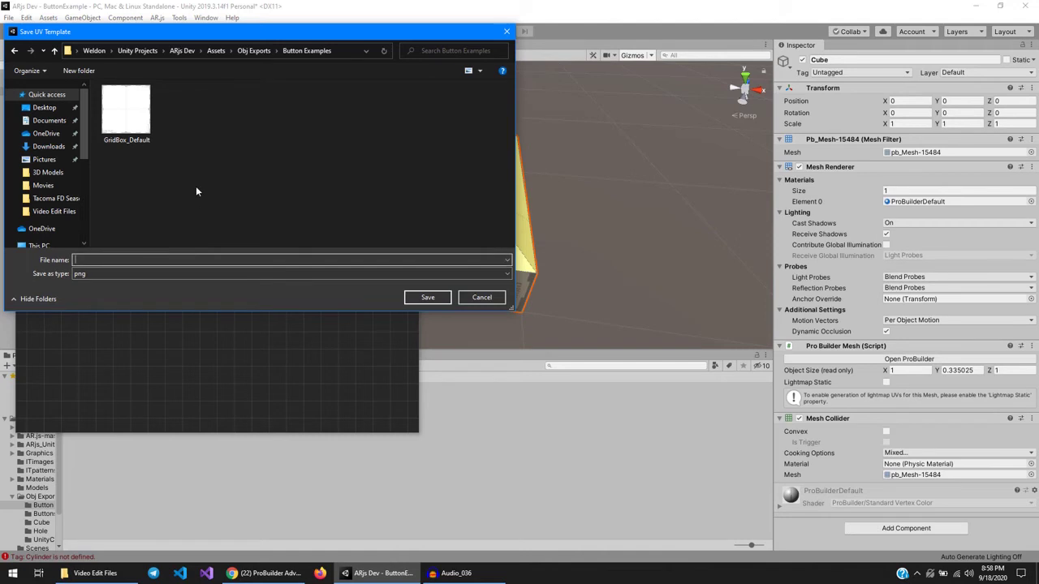
text(UVs)
click(427, 297)
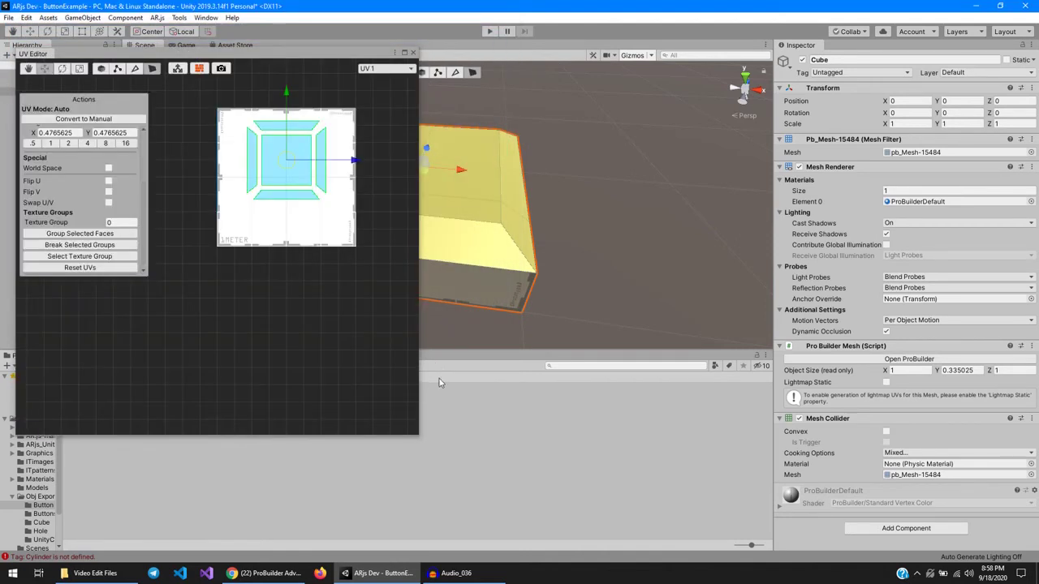
Close the UV Editor and show the UVs asset in File Explorer.
click(413, 53)
click(215, 408)
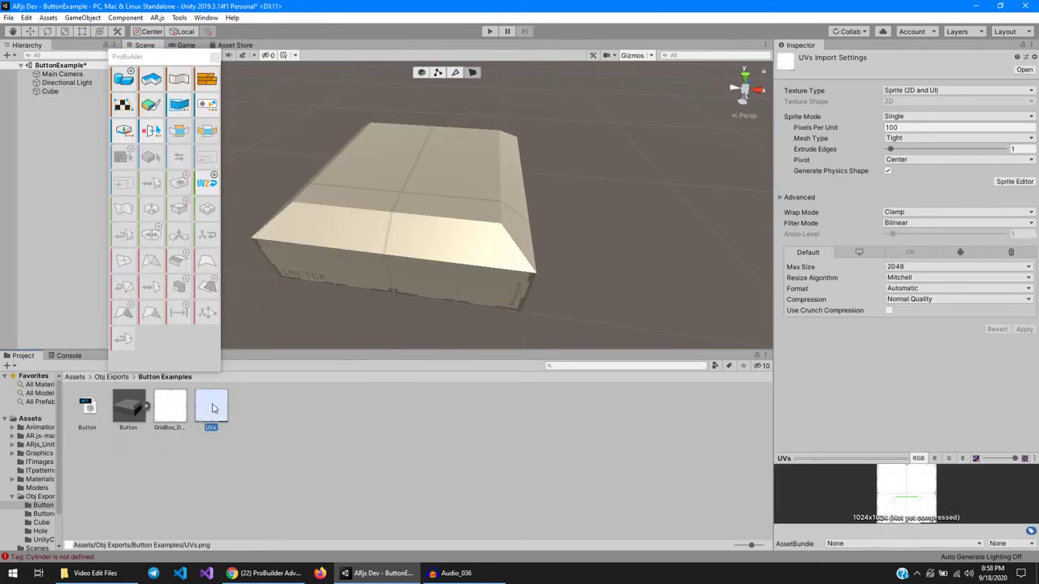
right_click(213, 406)
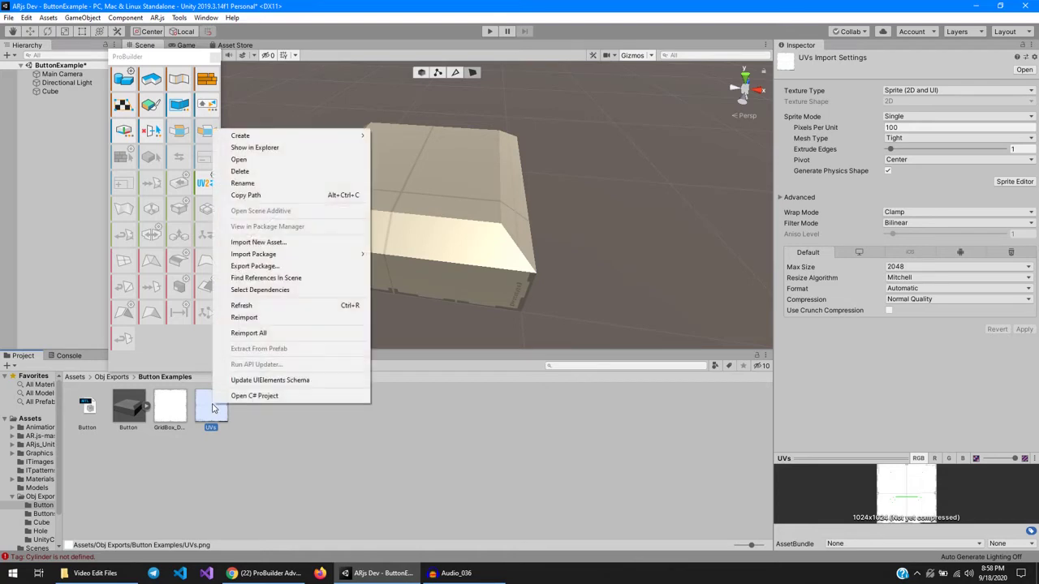
click(308, 146)
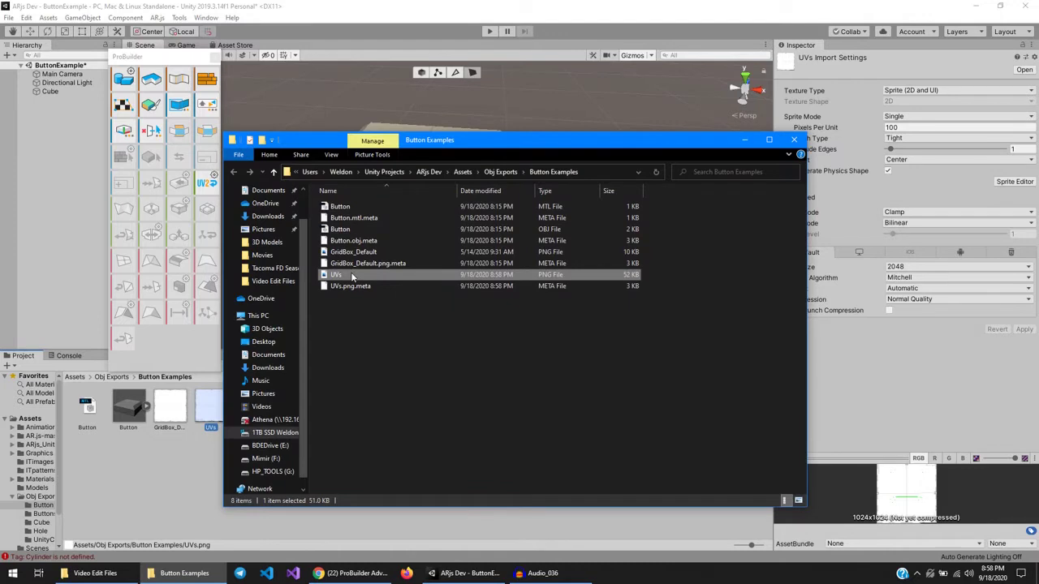
Open UVs.png in Photoshop, then open a new Chrome window.
right_click(351, 275)
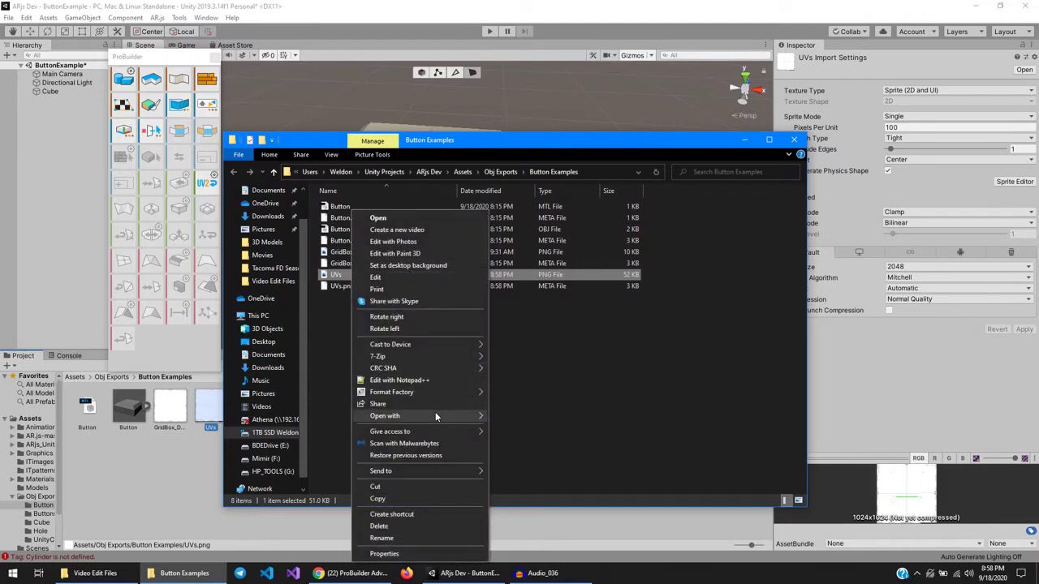
mouse_move(435, 414)
click(551, 417)
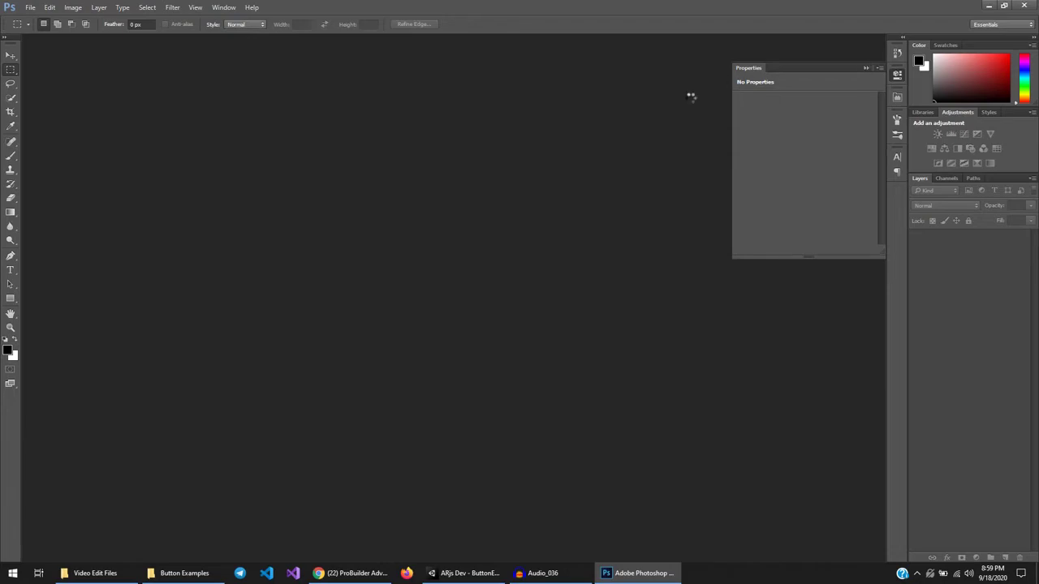
click(865, 68)
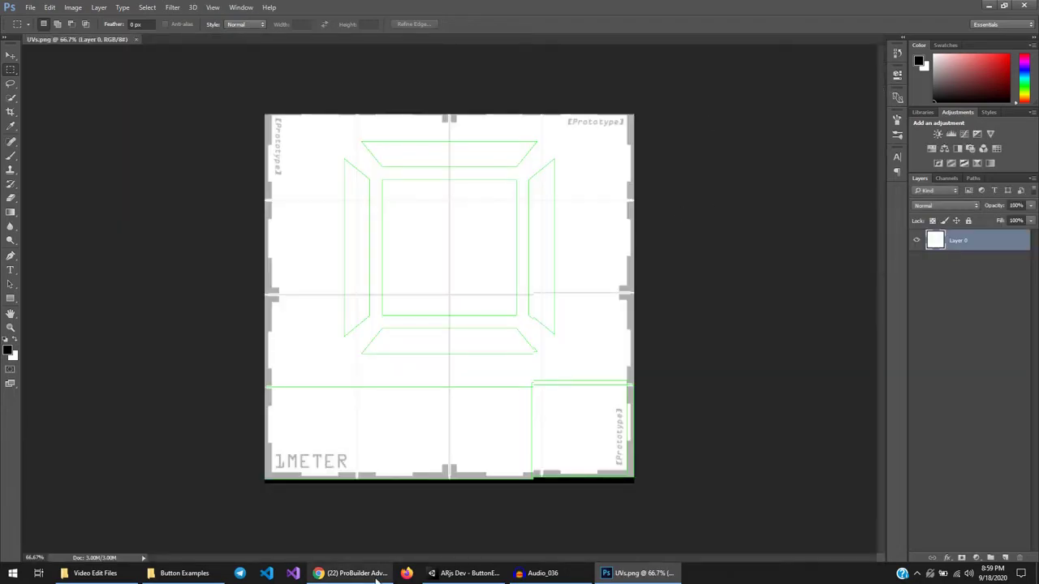
middle_click(376, 576)
Search Google Images for 'facebook icon' and copy the square Facebook icon.
text(facebook icon)
key(Return)
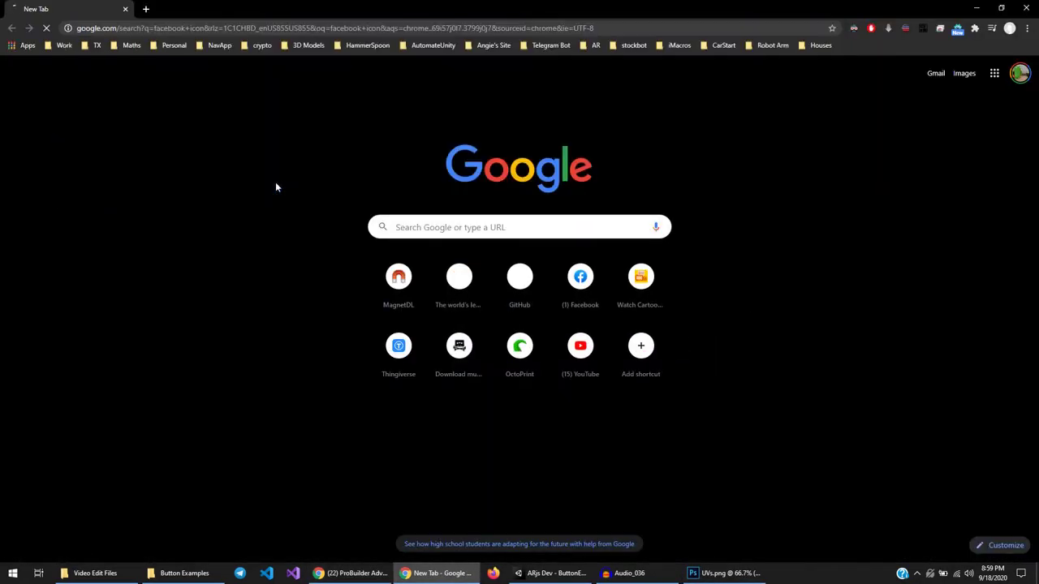
click(127, 225)
right_click(824, 221)
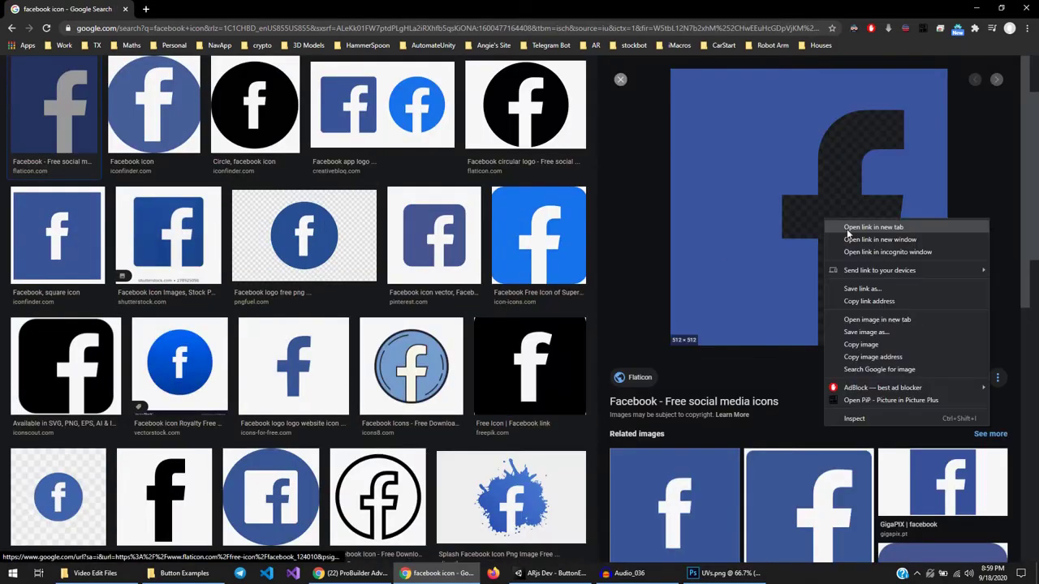
click(44, 226)
click(511, 497)
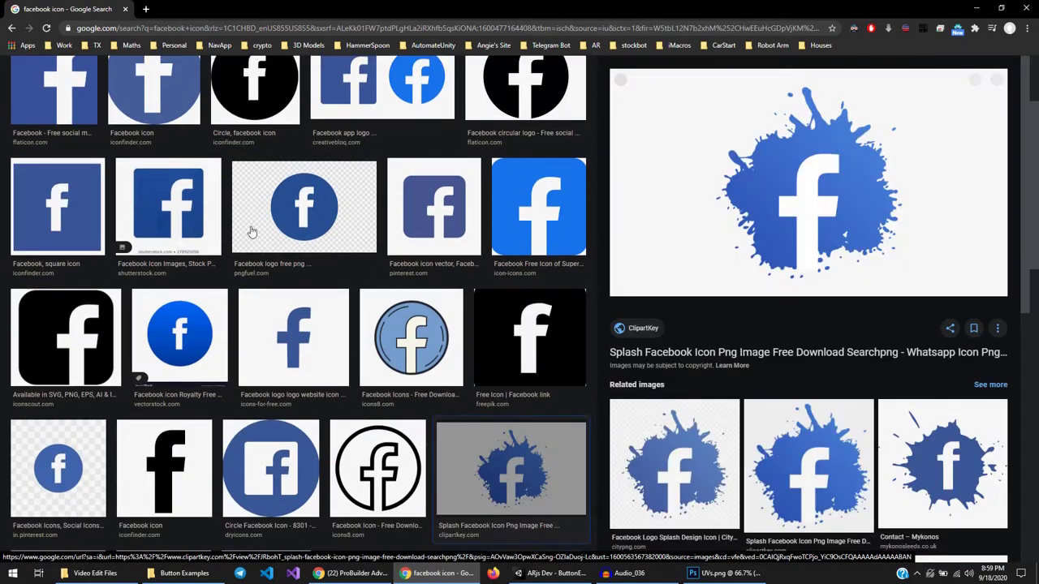
click(52, 89)
right_click(757, 232)
click(824, 356)
Visit the icon's Flaticon source page, cancel saving the image, and close the page.
key(alt+Tab)
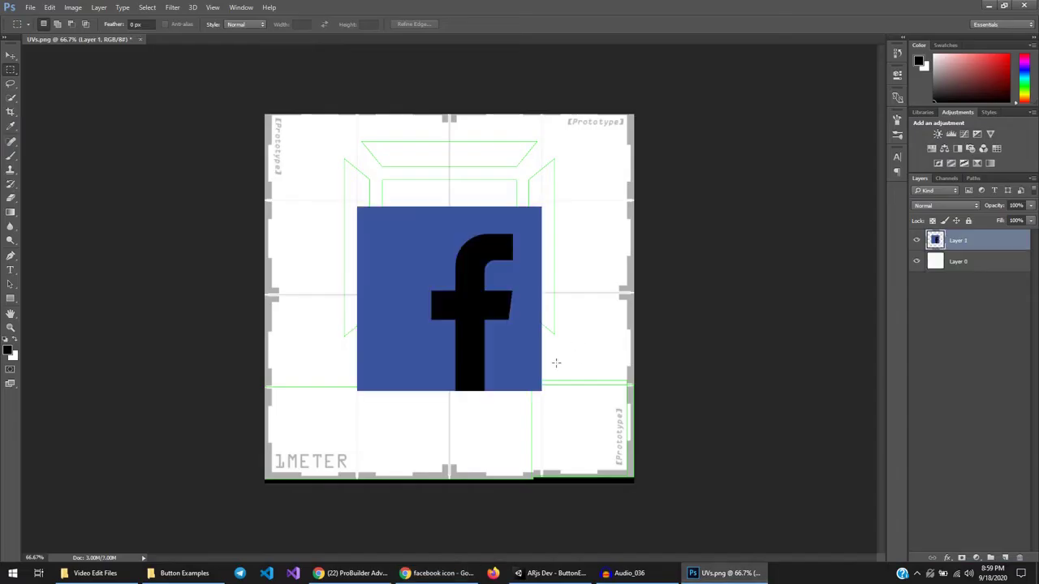
key(alt+Tab)
click(823, 208)
right_click(411, 237)
click(496, 274)
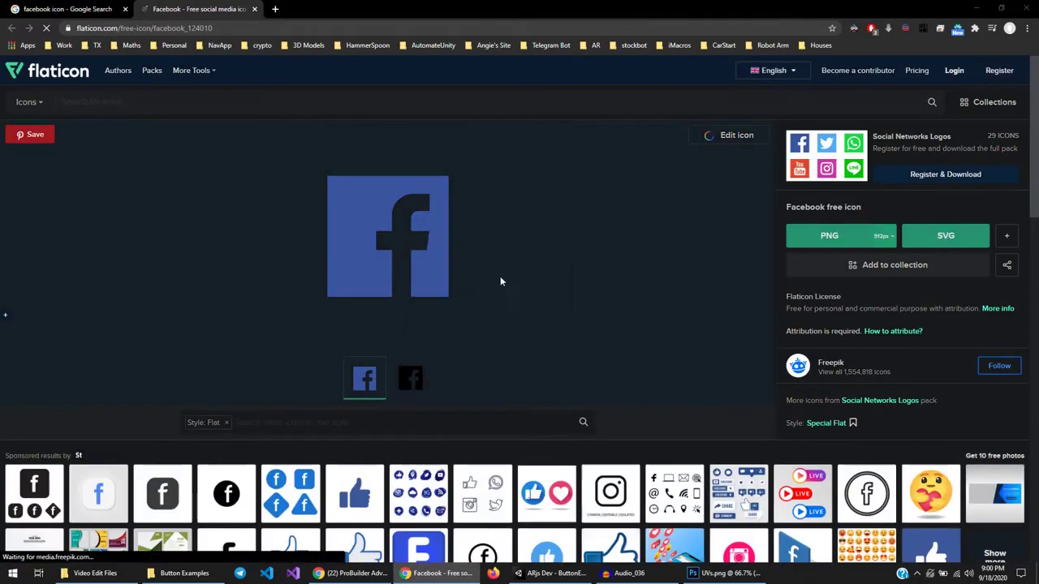
key(Return)
key(ctrl+w)
key(Escape)
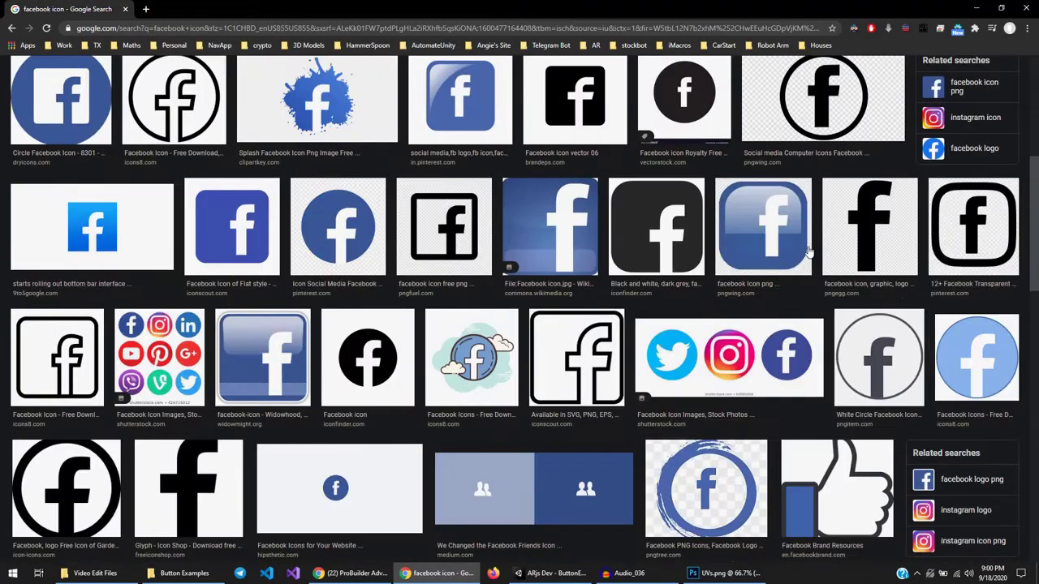
Compare other Facebook icons, copy the first one, and paste it into Photoshop as a new layer.
click(873, 229)
scroll(487, 235, down, 5)
click(308, 206)
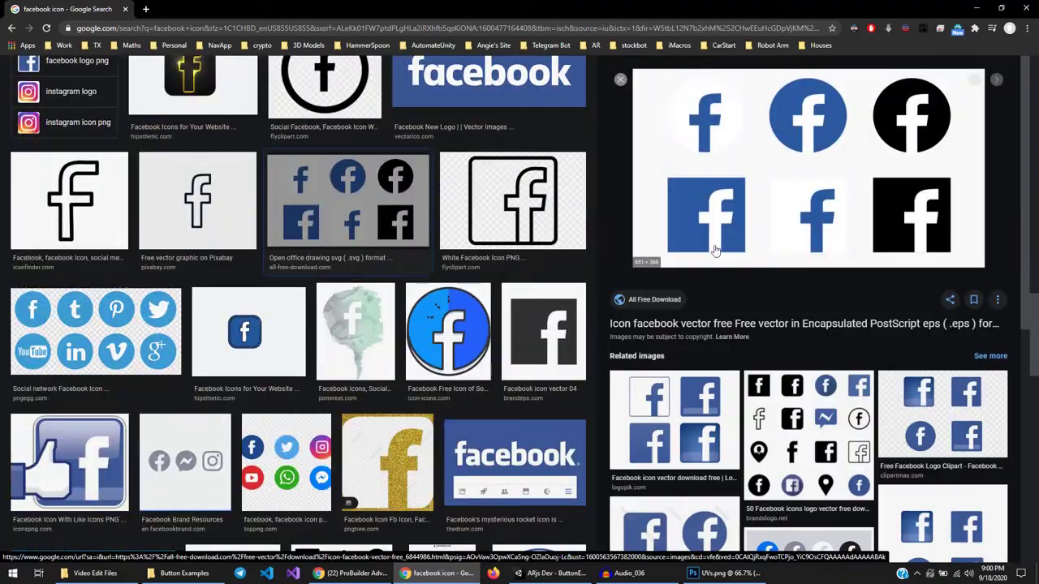
scroll(308, 206, down, 5)
click(533, 185)
right_click(734, 230)
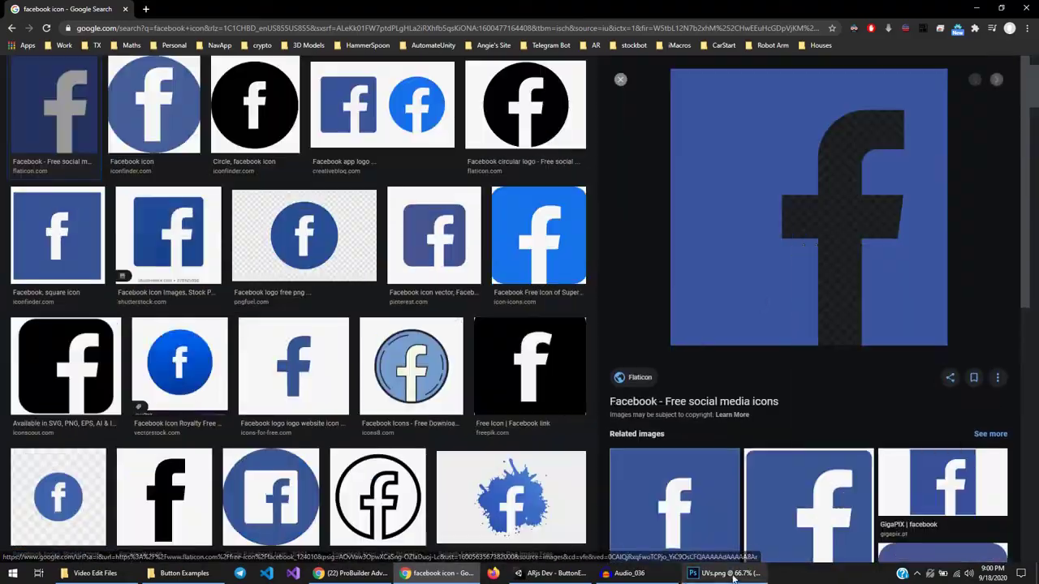
click(819, 359)
key(alt+Tab)
key(ctrl+v)
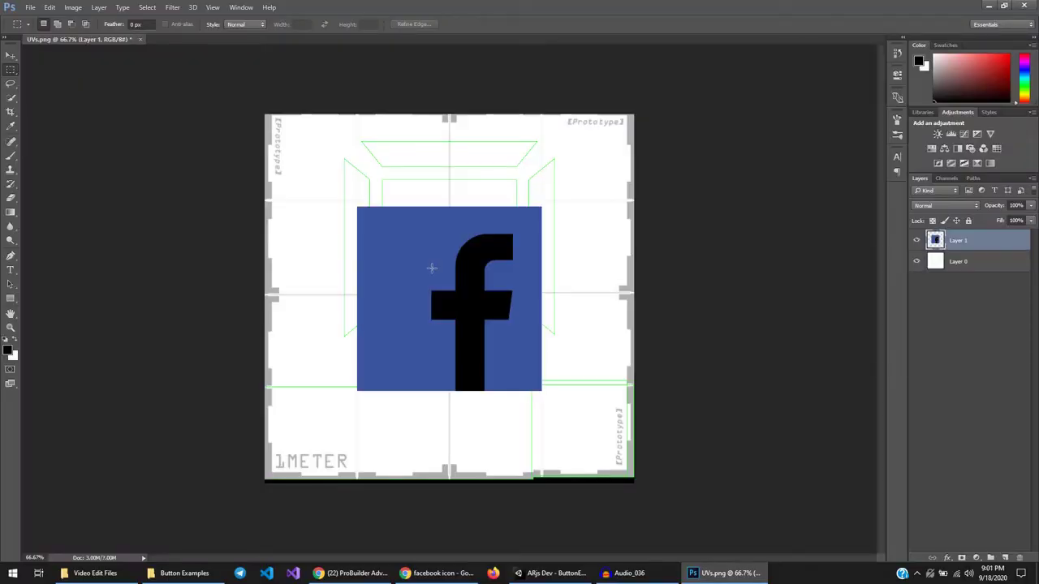
Fill the black f white and sample the logo's blue as the paint colour.
right_click(11, 97)
click(65, 112)
click(475, 329)
right_click(11, 212)
click(57, 229)
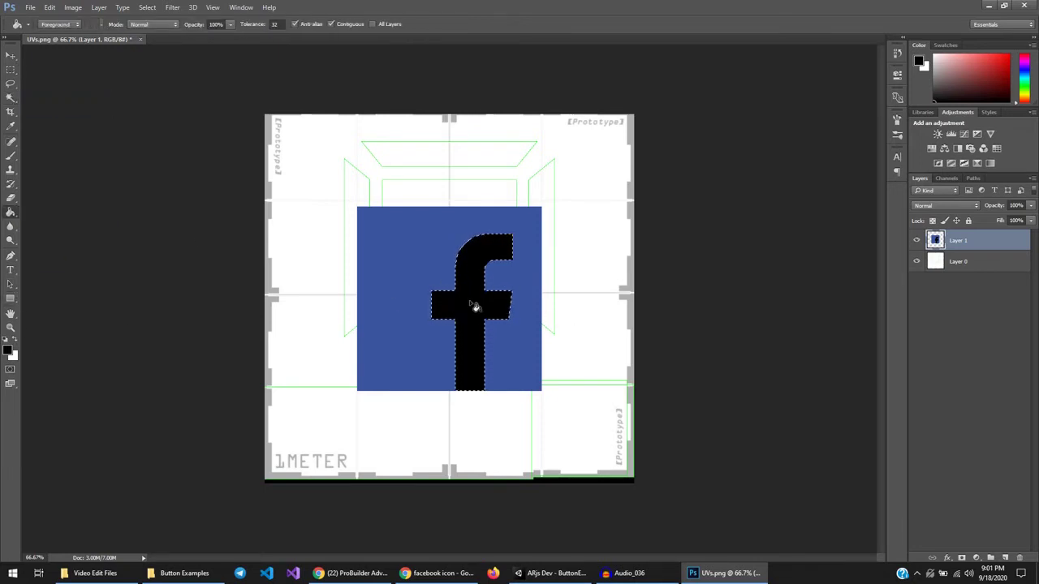
key(x)
click(476, 307)
key(i)
click(438, 280)
key(m)
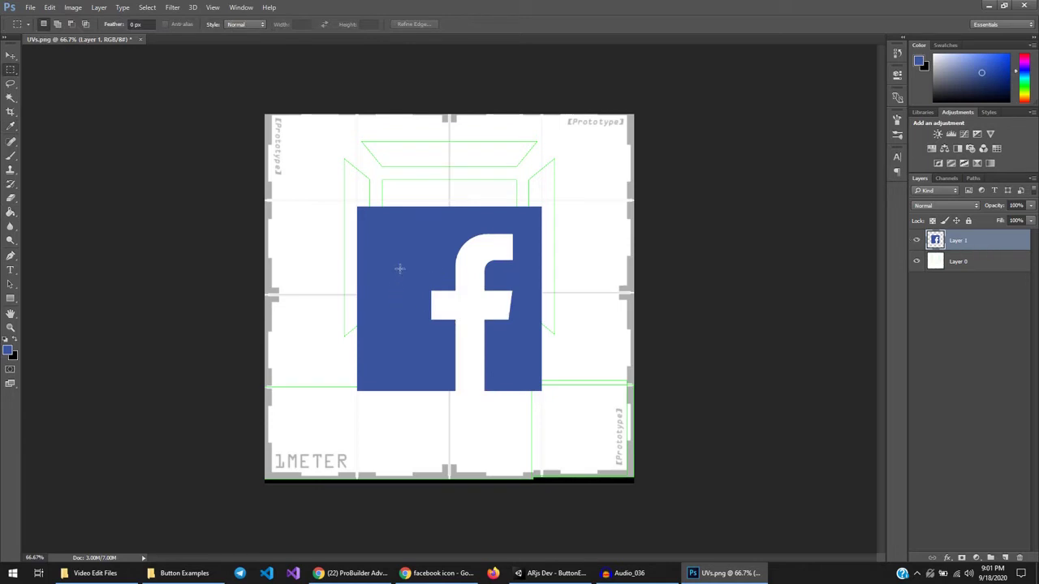
Free Transform the logo to 57% and move it into the centre square.
right_click(399, 269)
click(442, 370)
shift+drag(357, 206, 433, 273)
drag(481, 303, 440, 224)
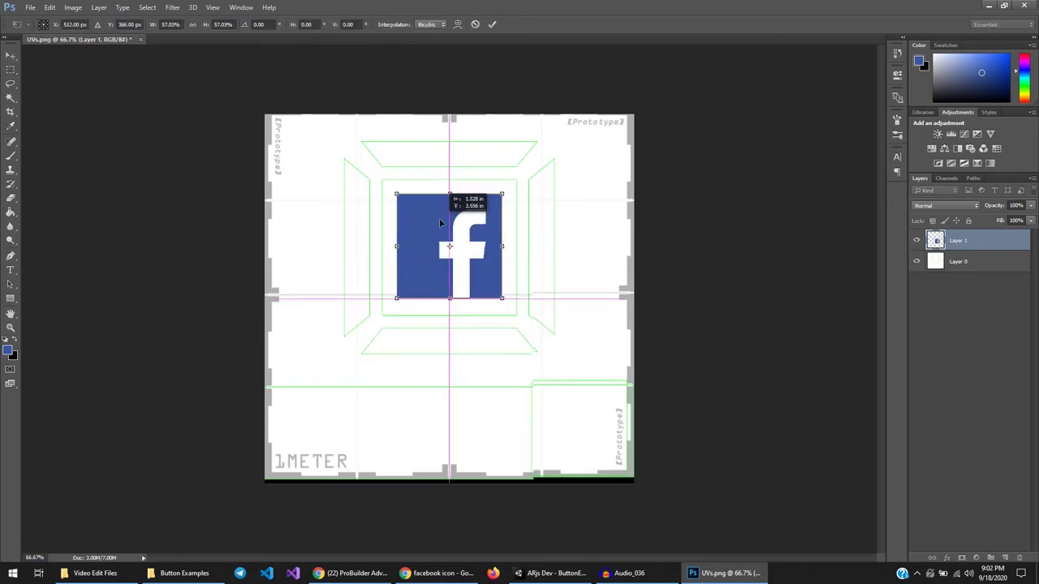
key(Return)
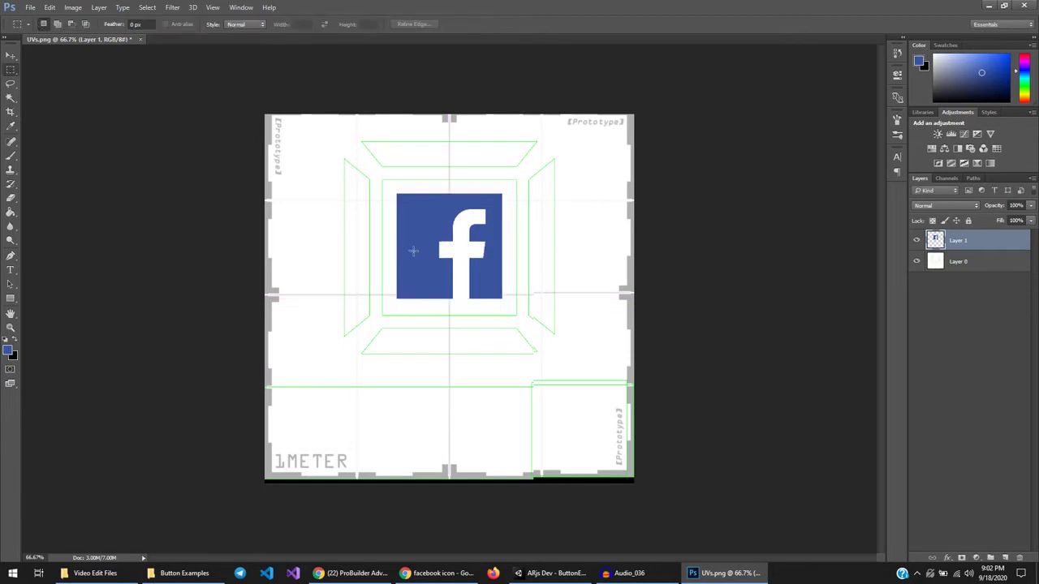
Draw a blue rectangle covering the whole canvas behind the logo.
key(u)
drag(217, 89, 657, 507)
click(866, 69)
key(ctrl+[)
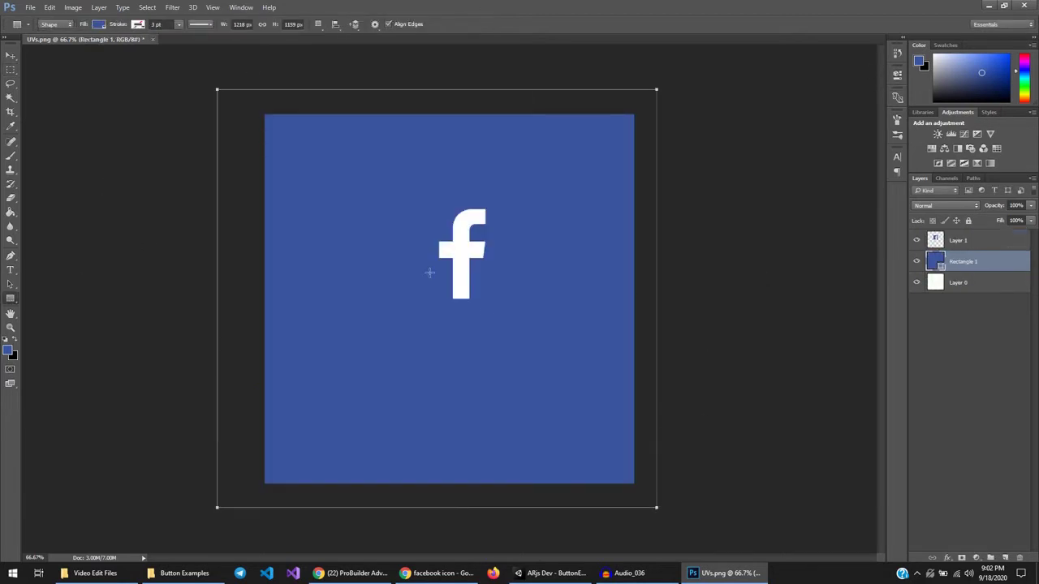
Save the image as a PNG named Facebook.
click(30, 7)
click(93, 126)
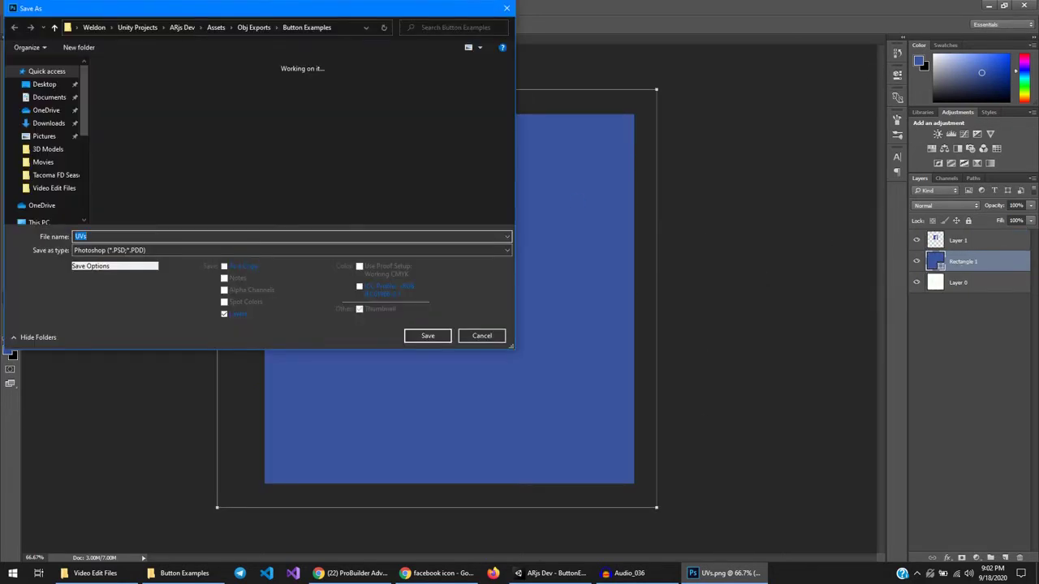
text(Facebook I)
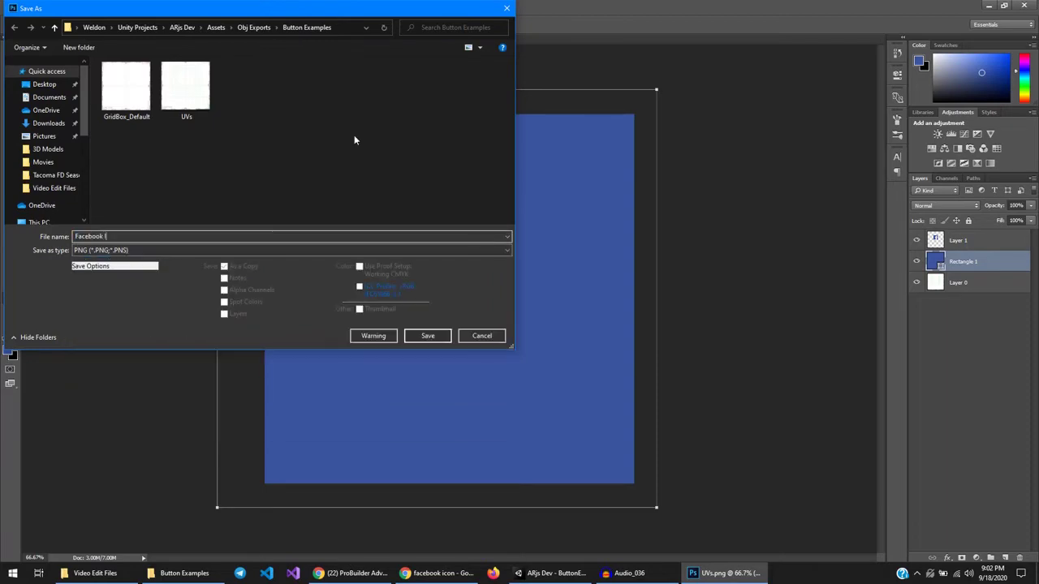
key(Return)
key(Return)
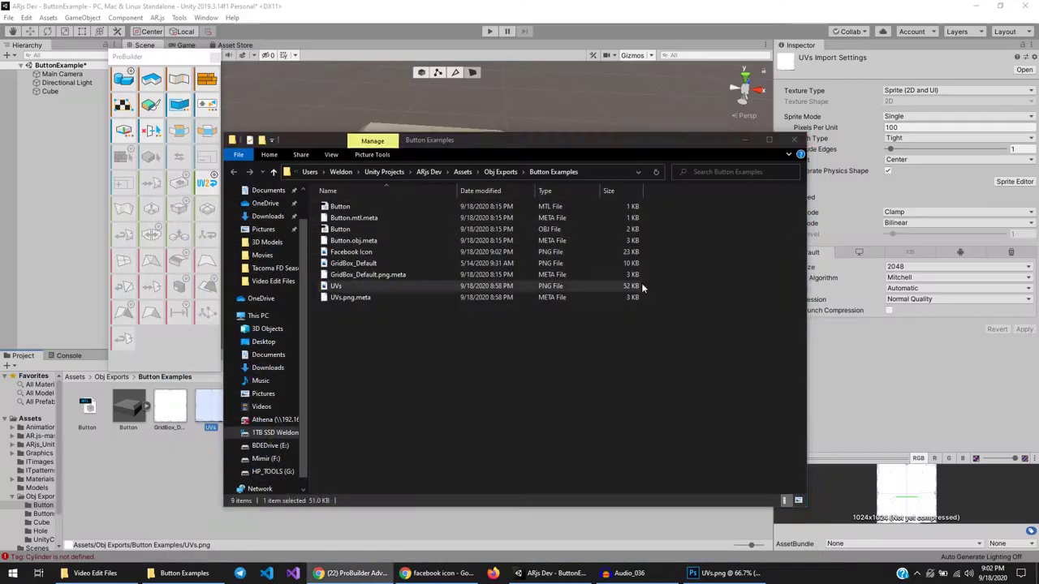
Return to Unity so the Facebook PNG imports, and inspect the new texture and button model.
click(309, 467)
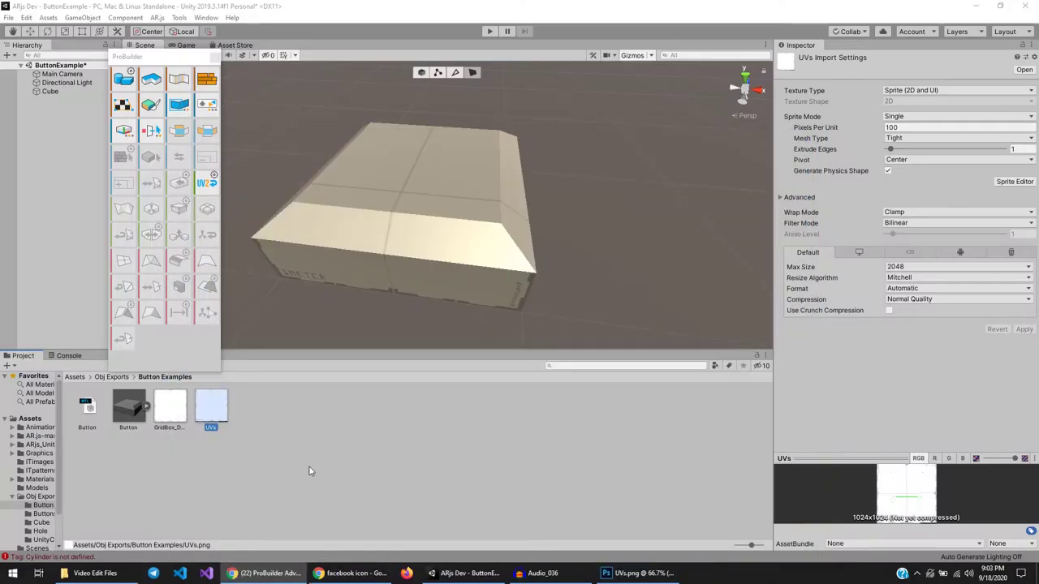
click(180, 409)
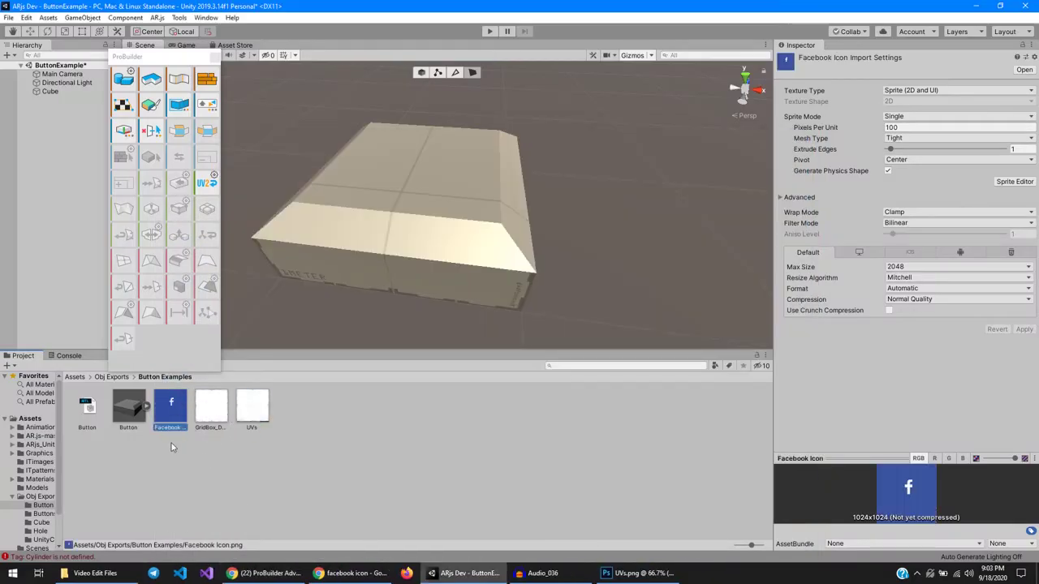
click(130, 404)
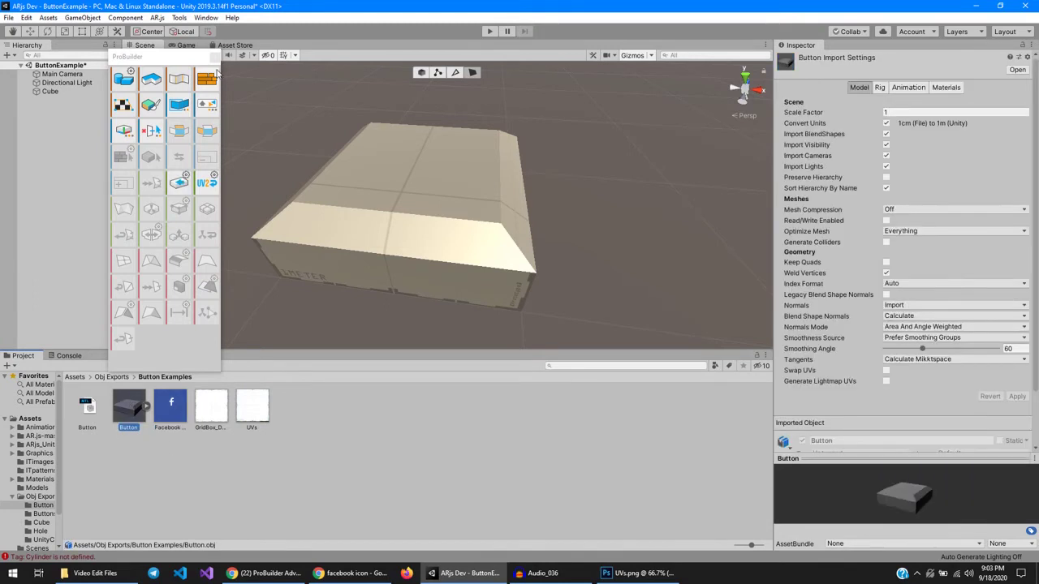
click(214, 56)
Delete the cube, inspect the Button material, then undo to restore the cube.
click(50, 91)
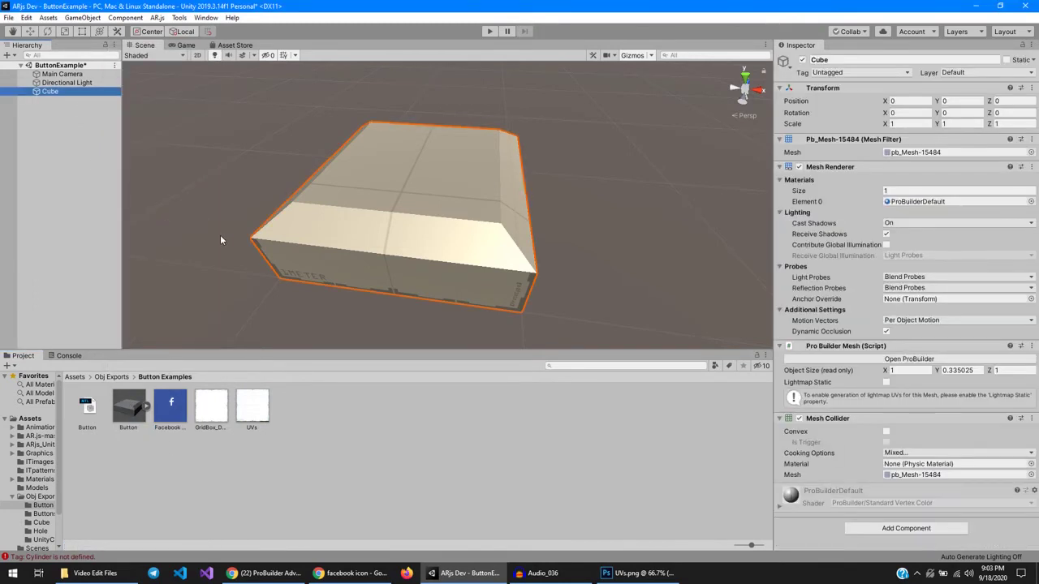
key(Delete)
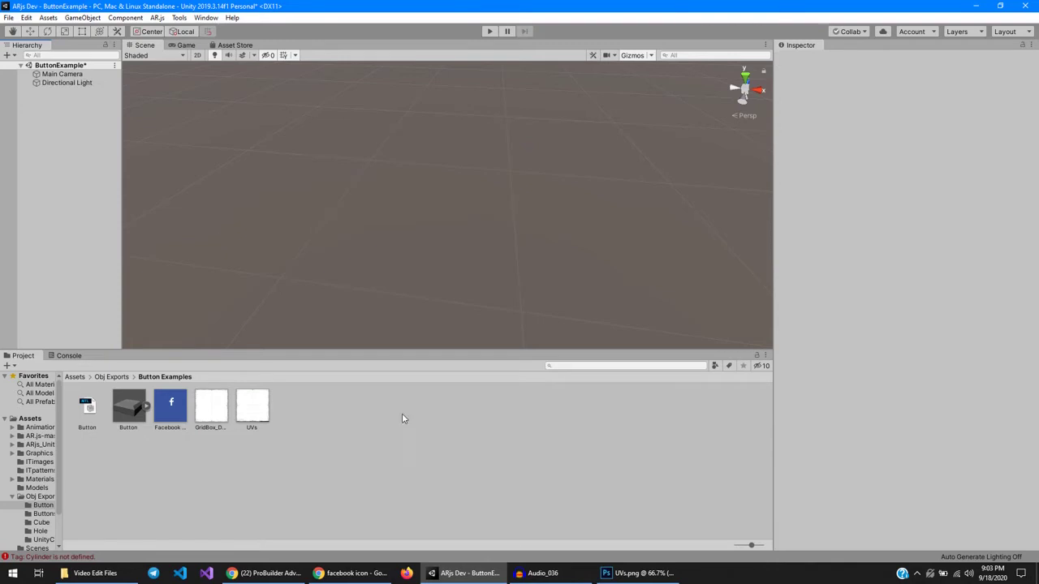
click(88, 407)
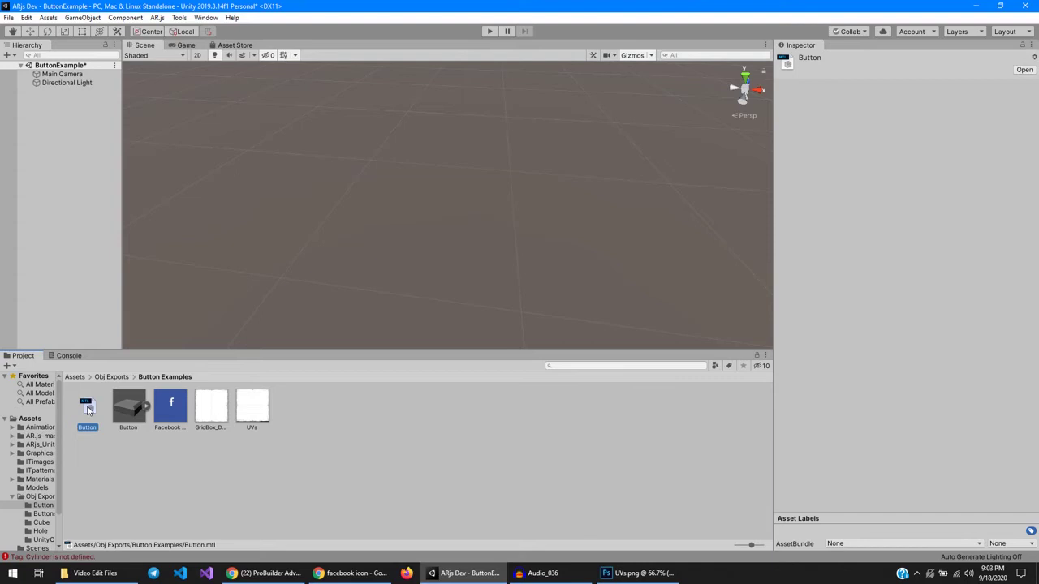
click(58, 323)
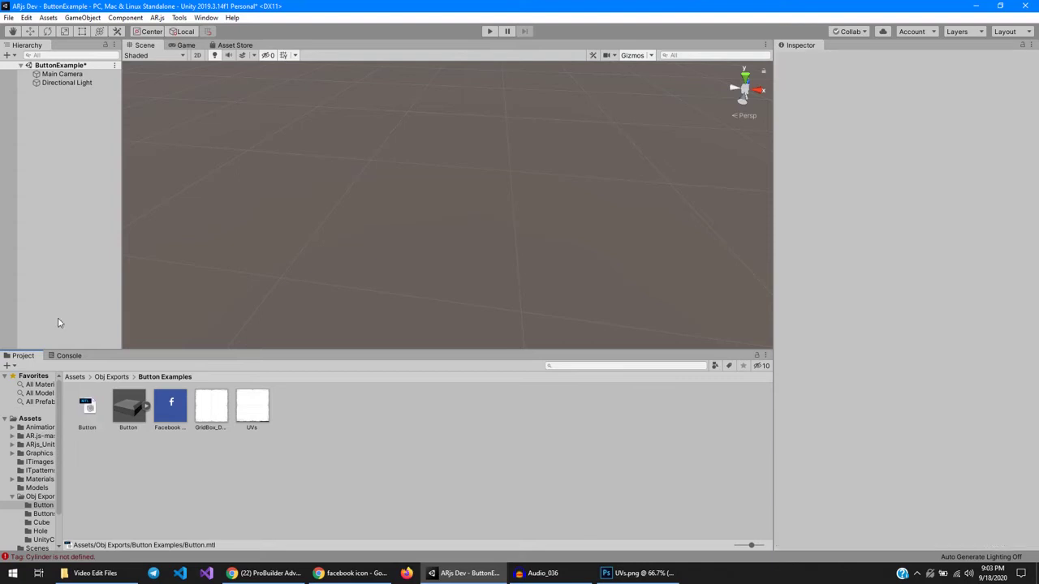
key(ctrl+z)
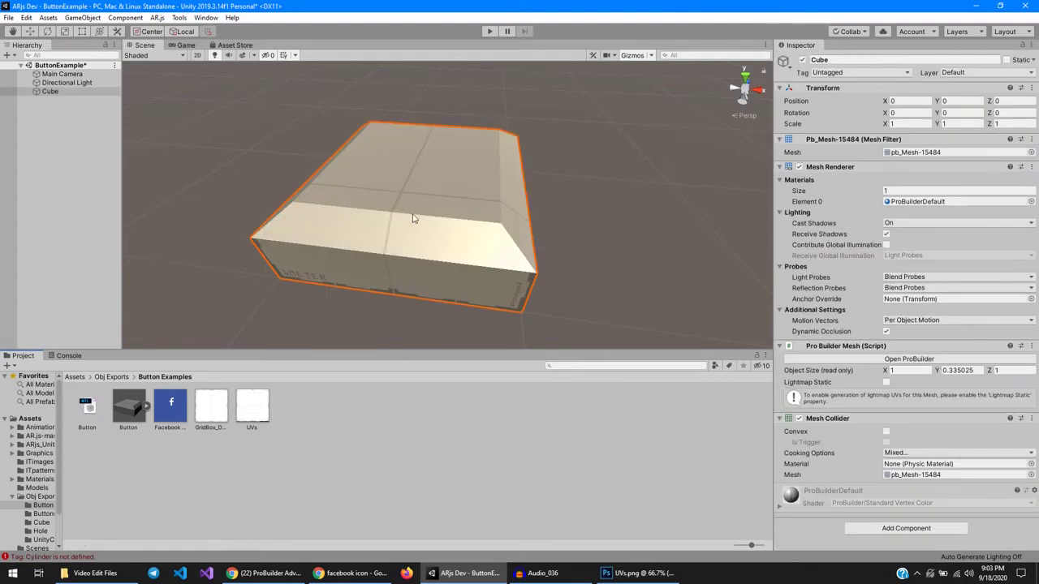
Open the ProBuilder window, dock it on the scene's right, and choose Object mode.
click(179, 17)
mouse_move(209, 31)
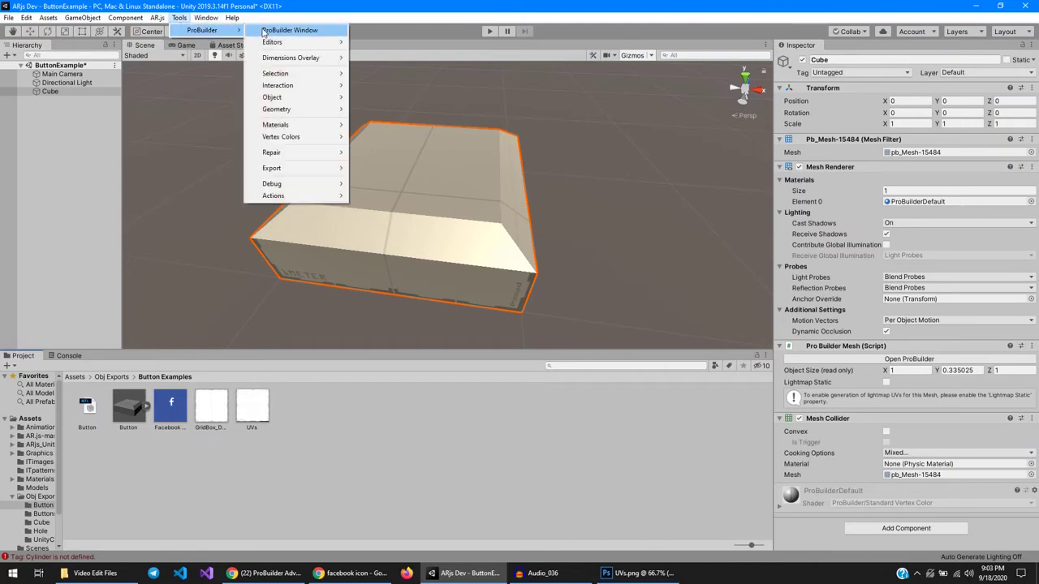
click(272, 32)
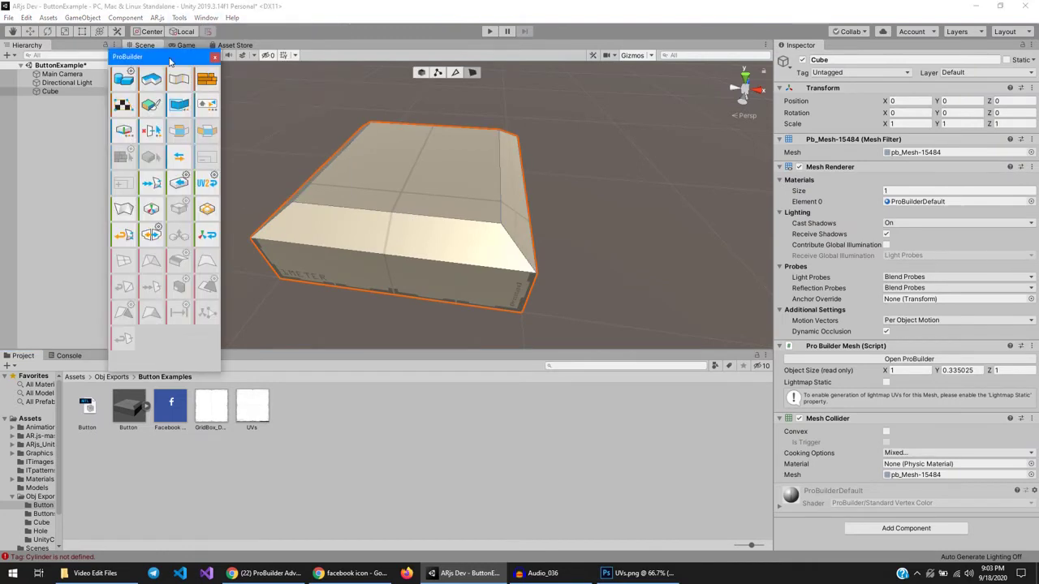
drag(169, 61, 658, 120)
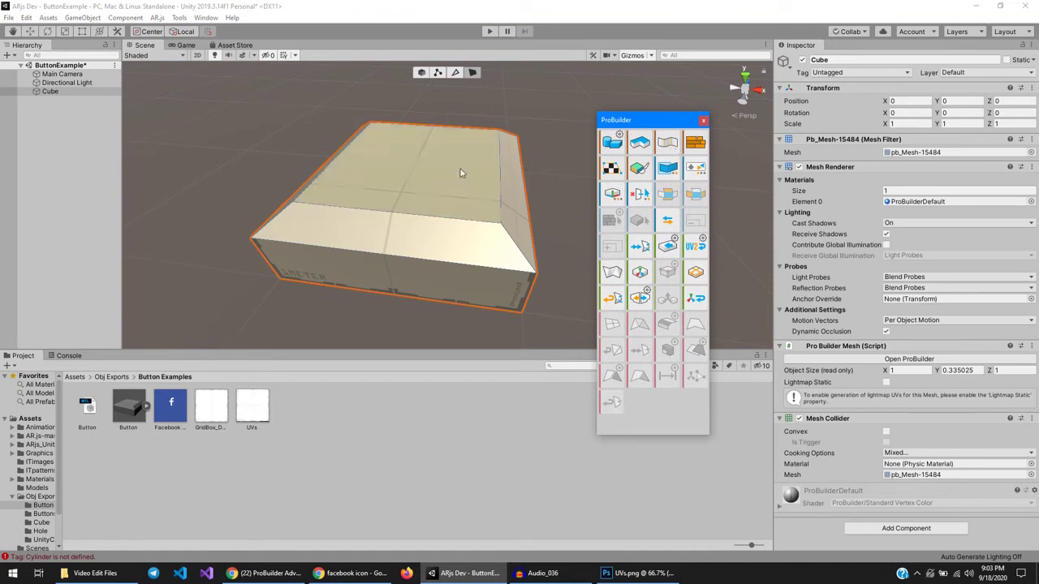
click(421, 73)
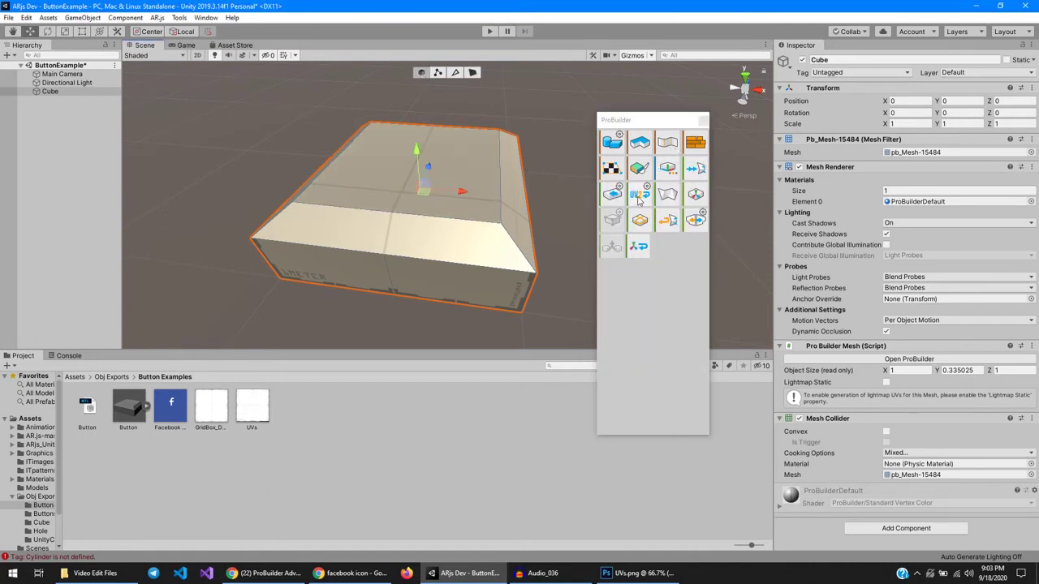
Locate the cube's material, reselect the cube, and browse back to Obj Exports > Button Examples.
click(909, 202)
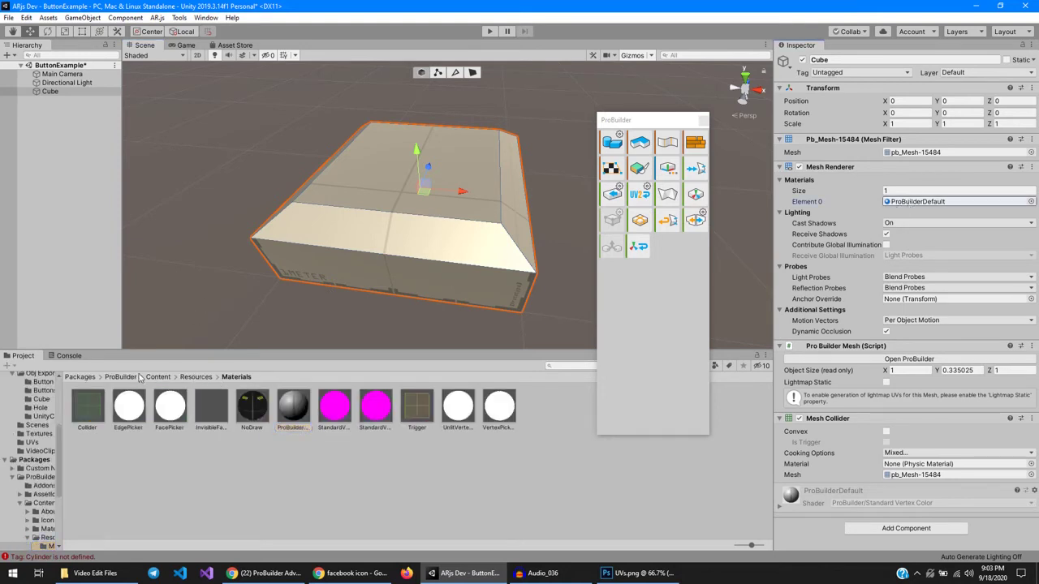
click(81, 378)
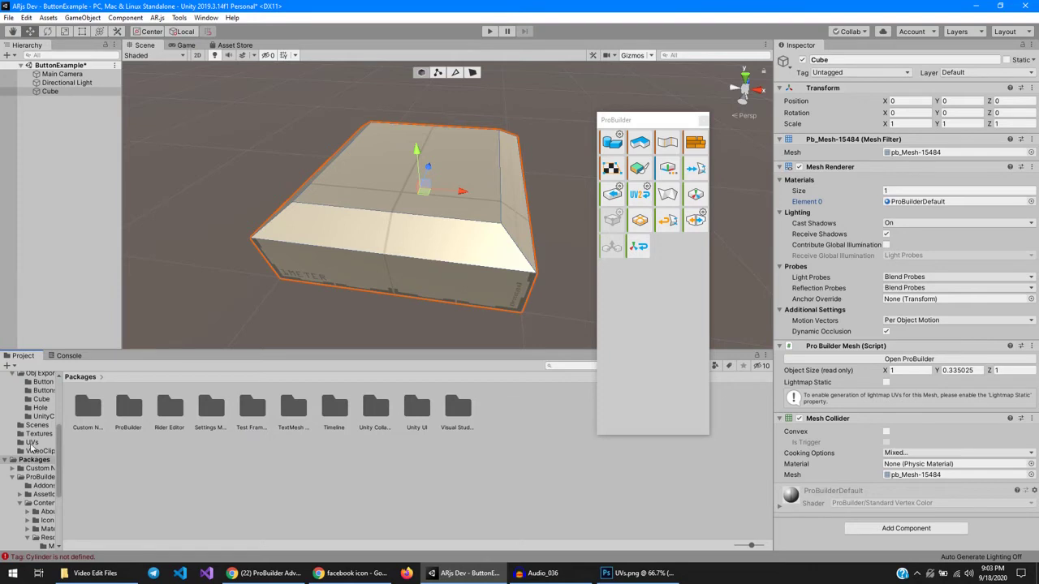
scroll(32, 446, up, 5)
click(30, 418)
click(555, 499)
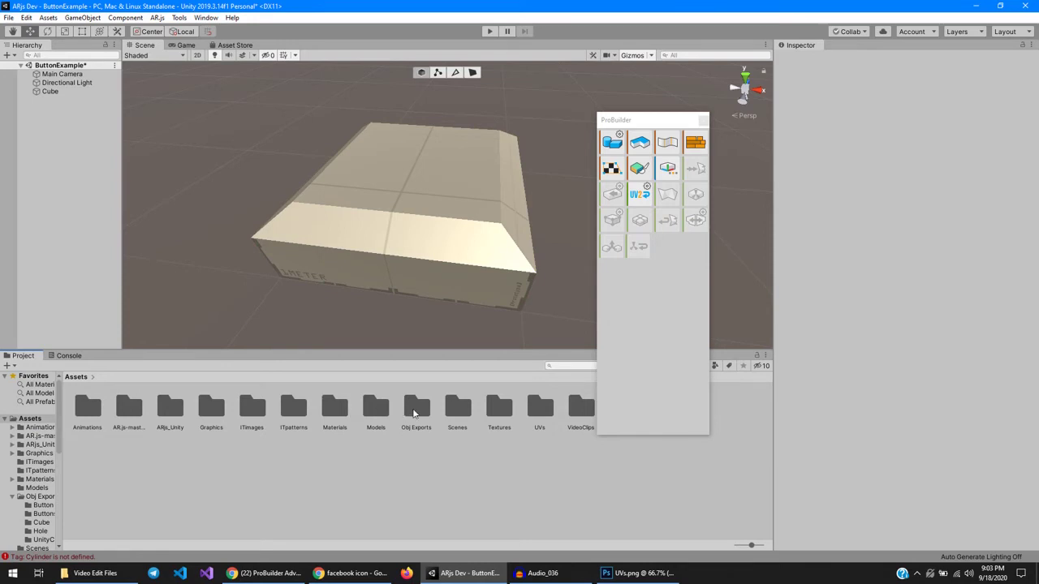
click(451, 217)
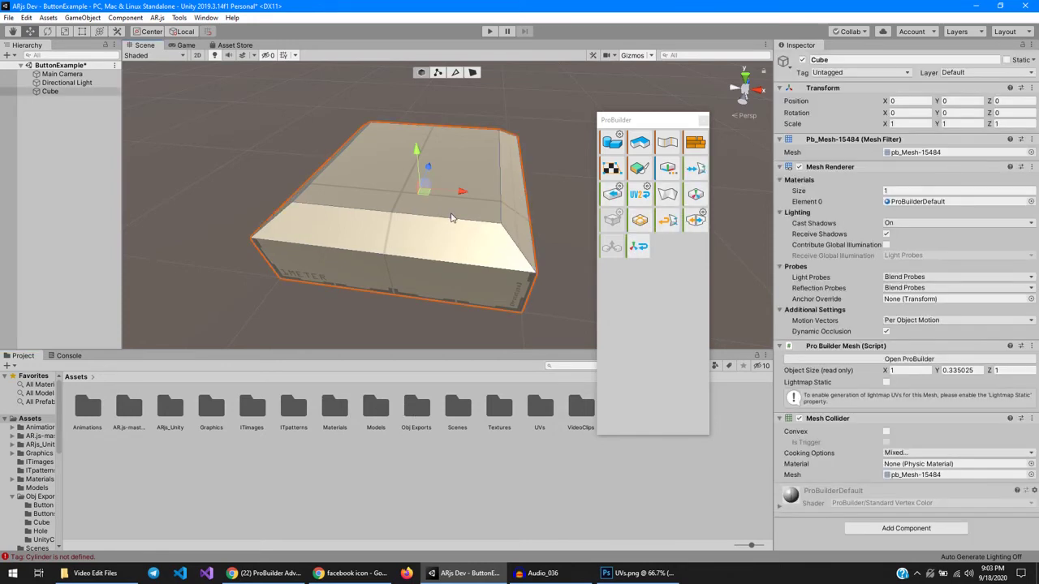
double_click(416, 406)
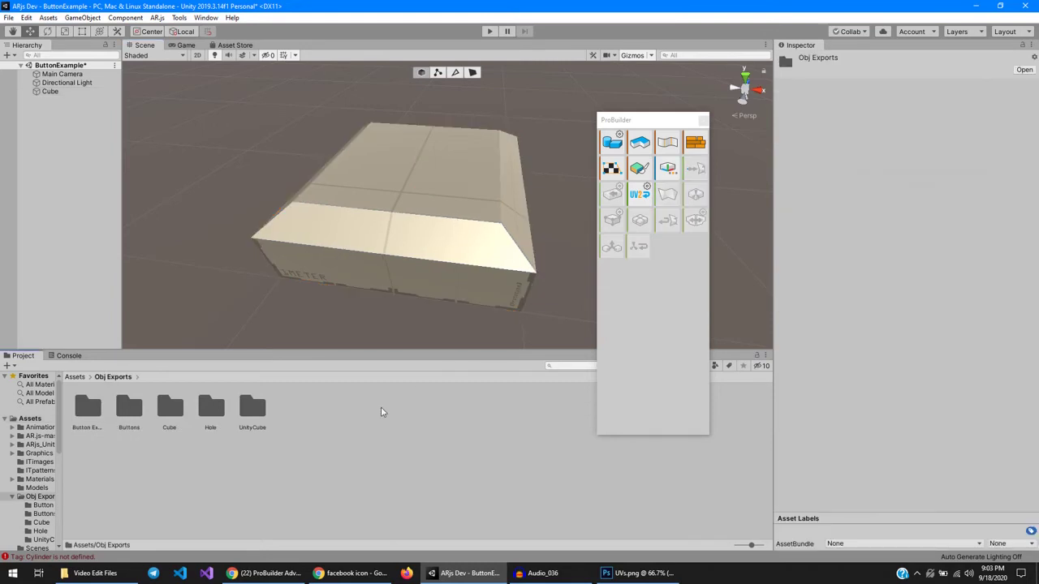
double_click(88, 407)
Create a new material in Button Examples named Facebook.
right_click(334, 438)
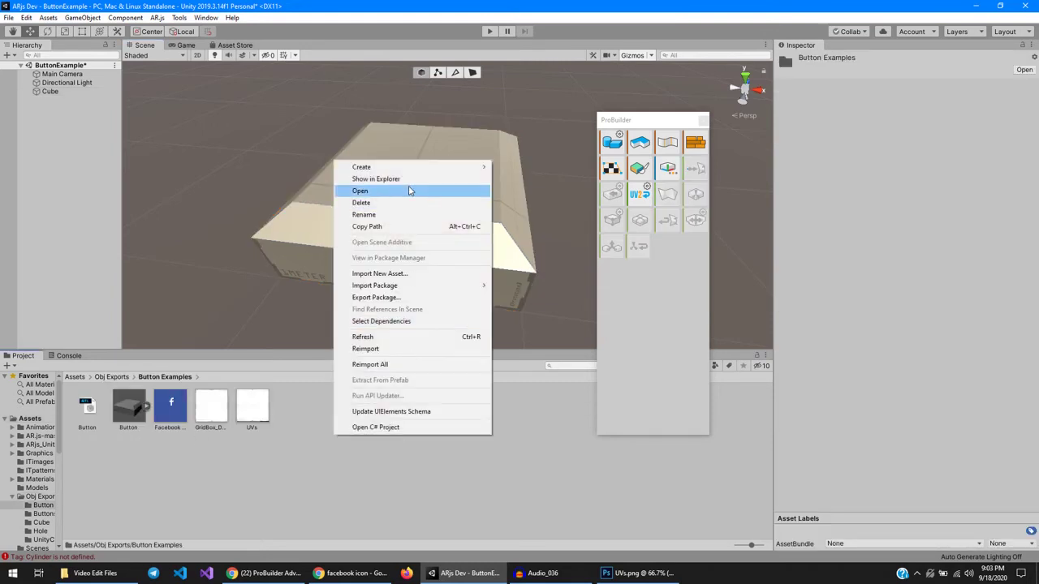
mouse_move(436, 169)
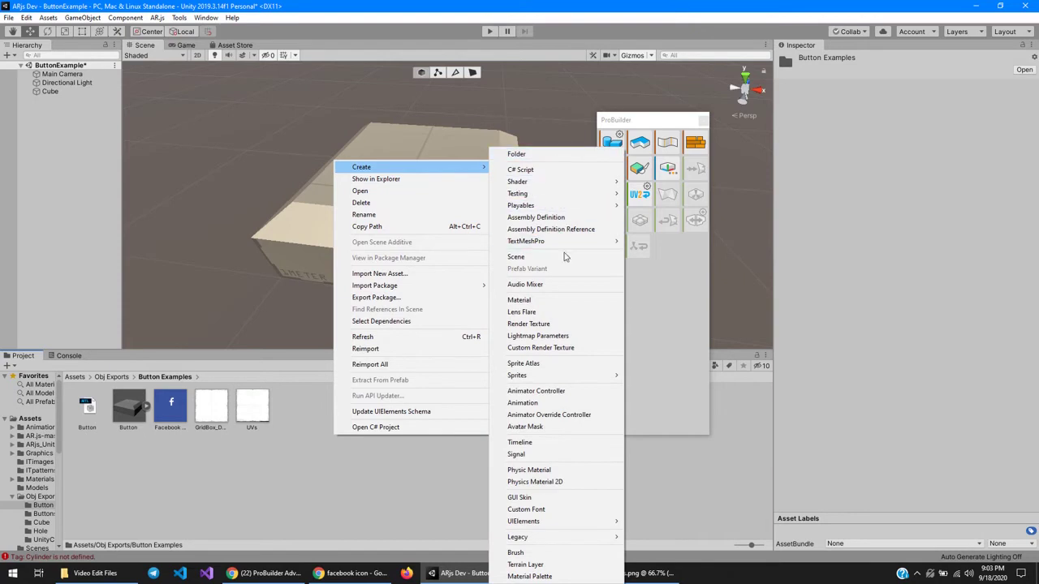
click(560, 300)
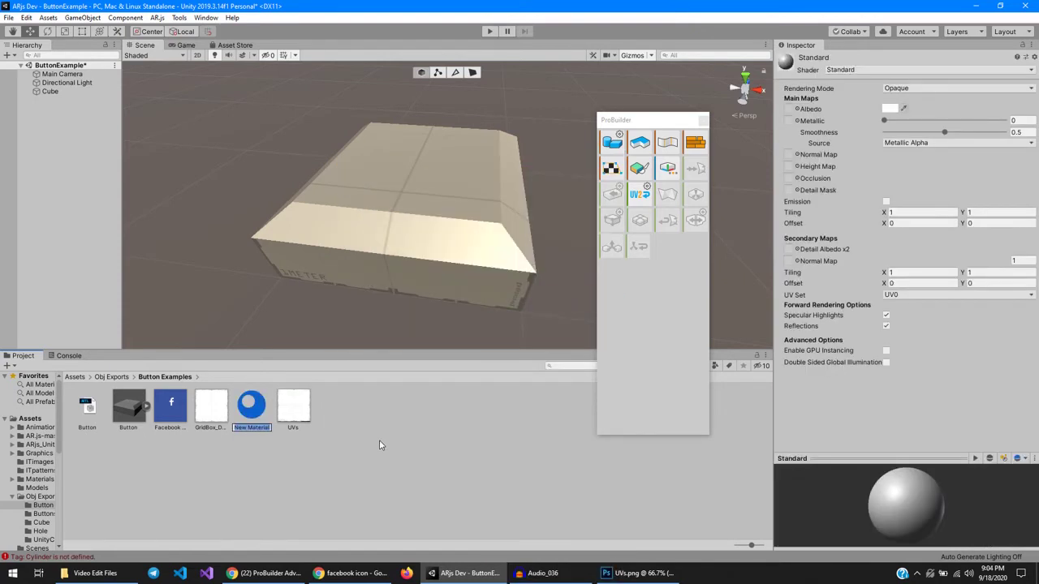
text(Facebook)
key(Return)
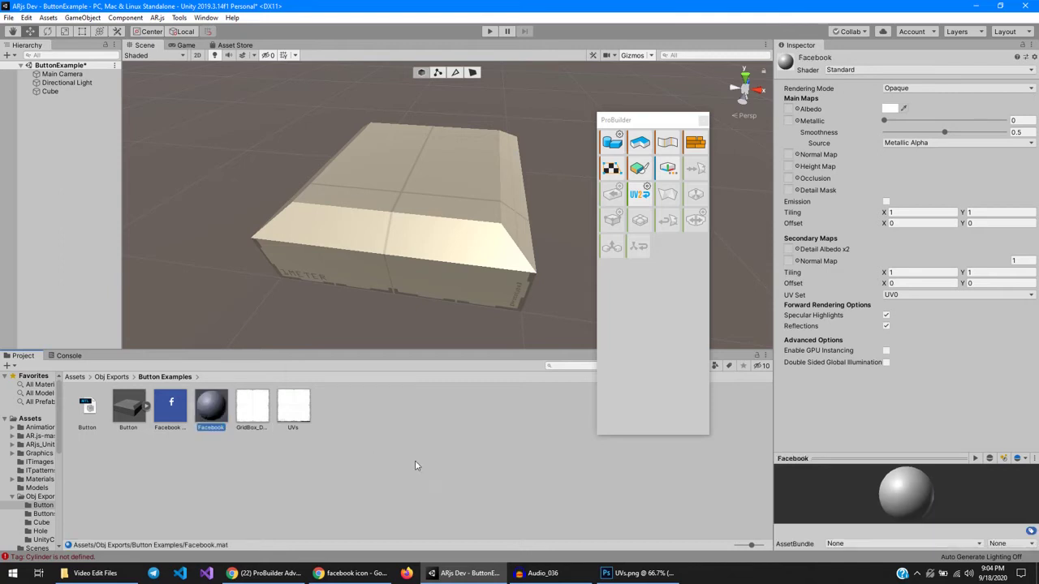
Set the Facebook texture as the material's Albedo and apply the material to the cube.
drag(186, 419, 795, 111)
drag(172, 405, 792, 109)
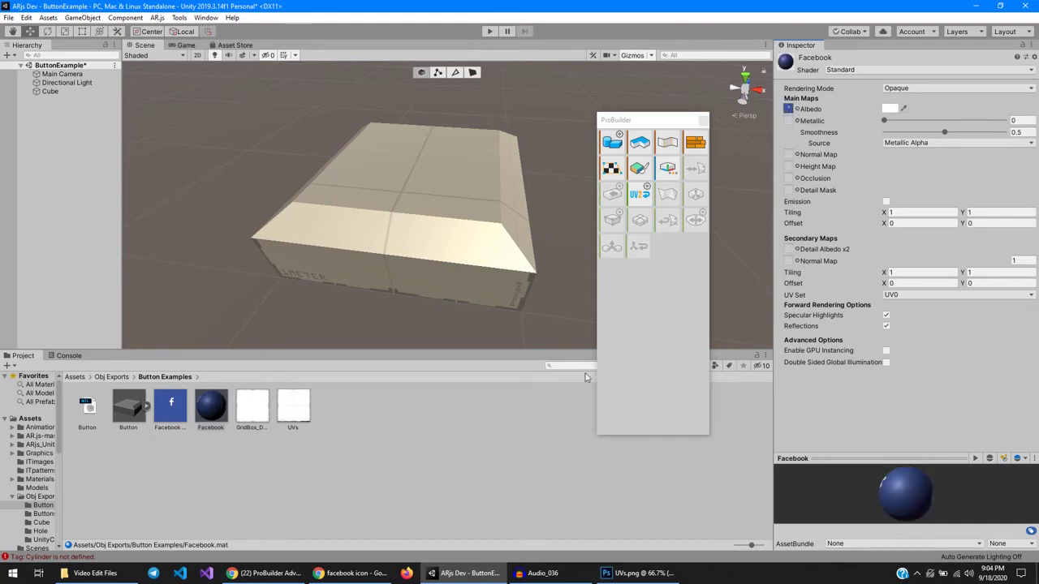
drag(210, 412, 389, 224)
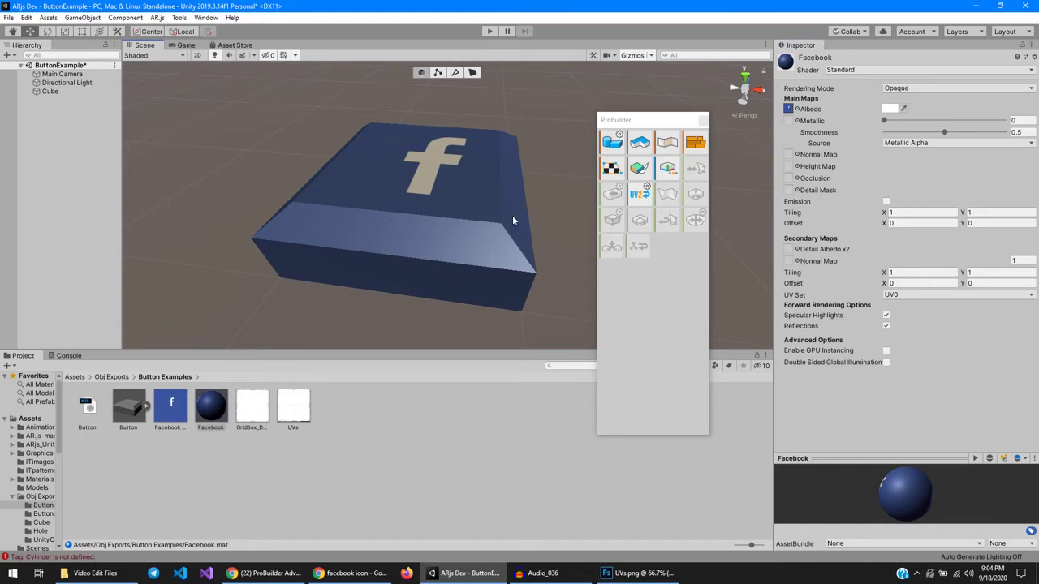
drag(678, 122, 201, 66)
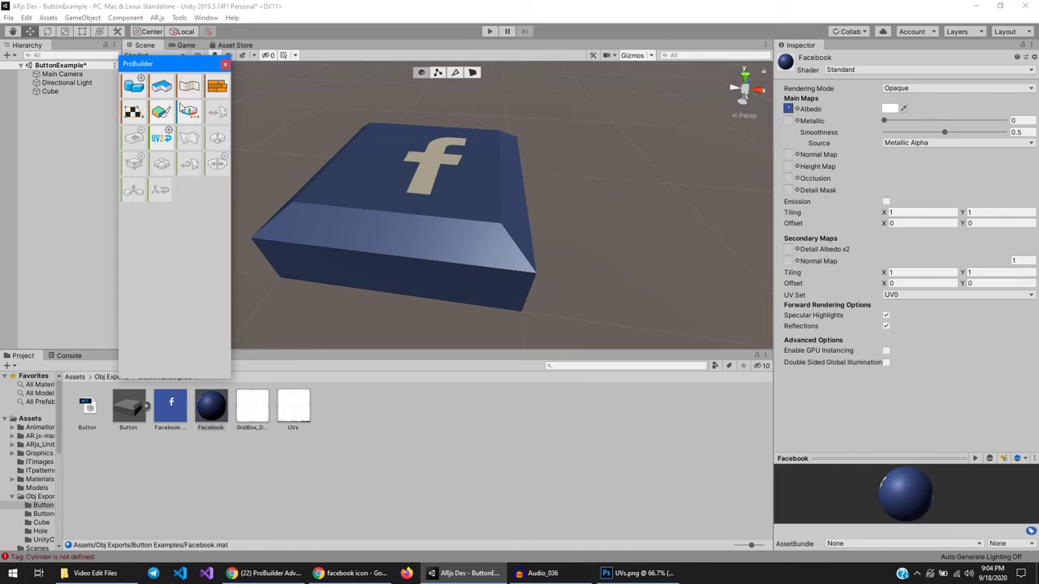
Export the cube with ProBuilder as the OBJ 'Facebook Button' into Obj Exports > Button Examples.
click(352, 216)
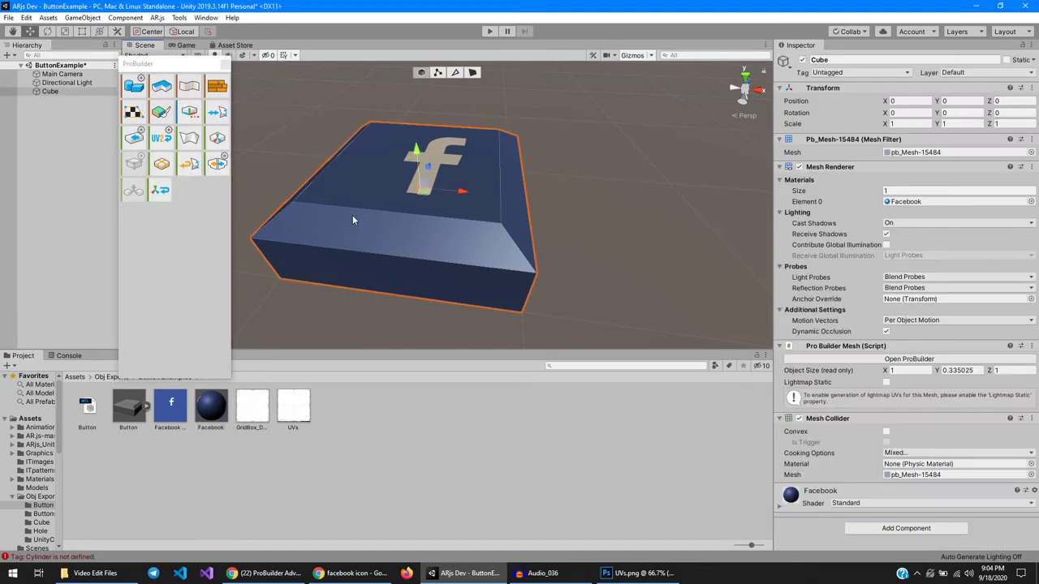
click(135, 139)
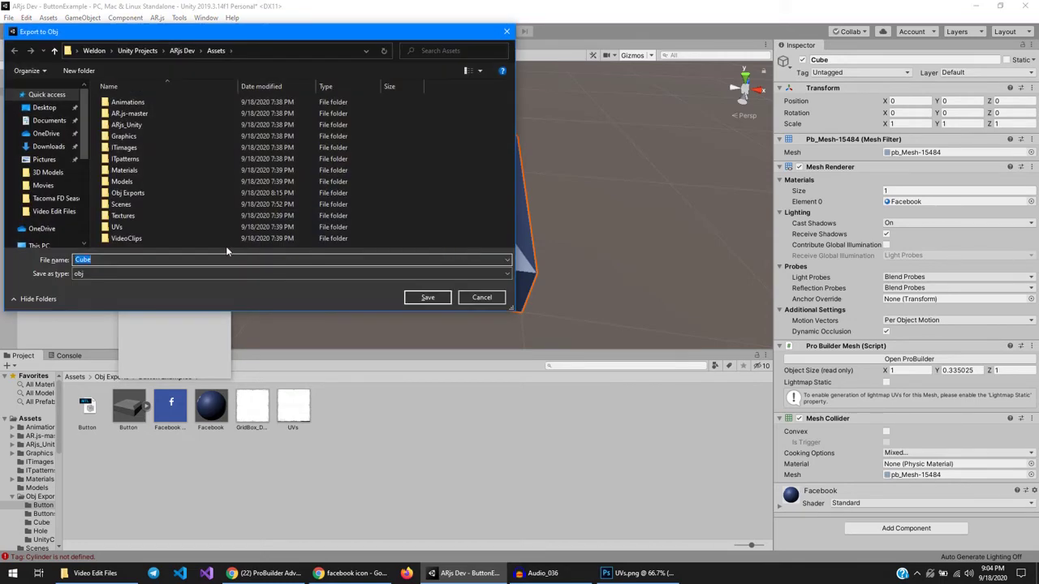
text(Facebokok Button)
double_click(127, 192)
double_click(134, 101)
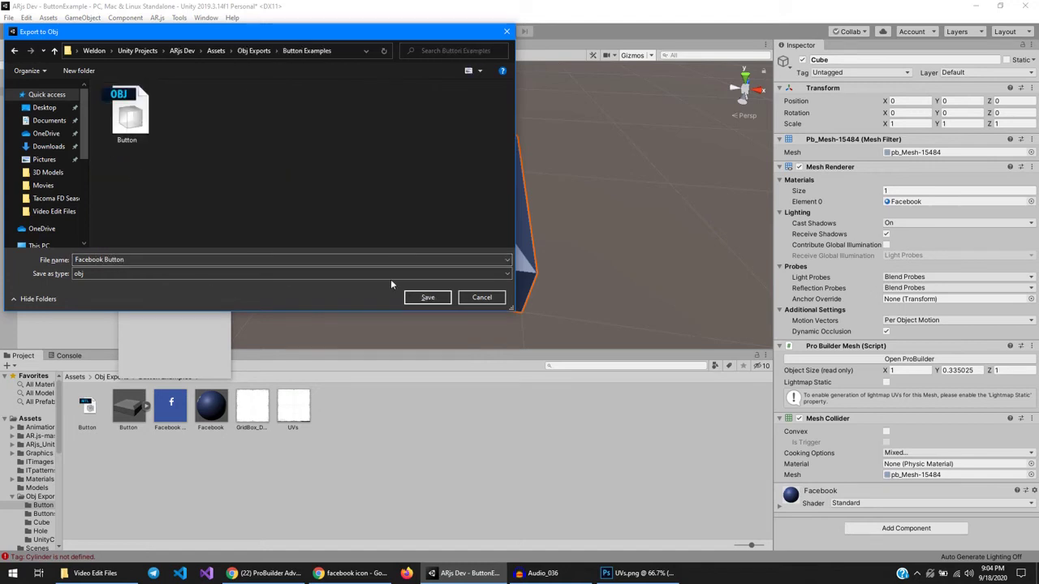
click(435, 300)
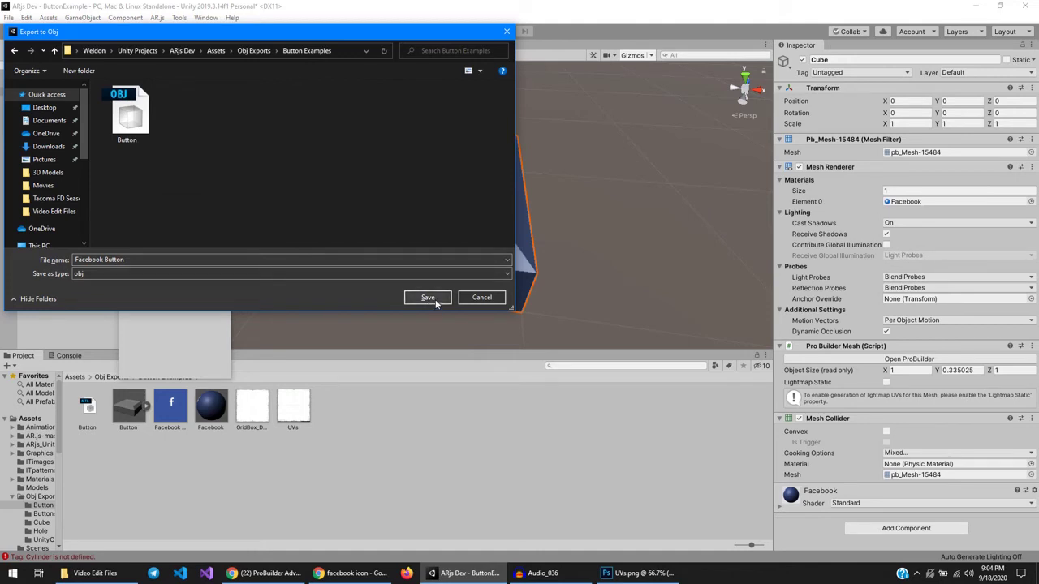
click(435, 299)
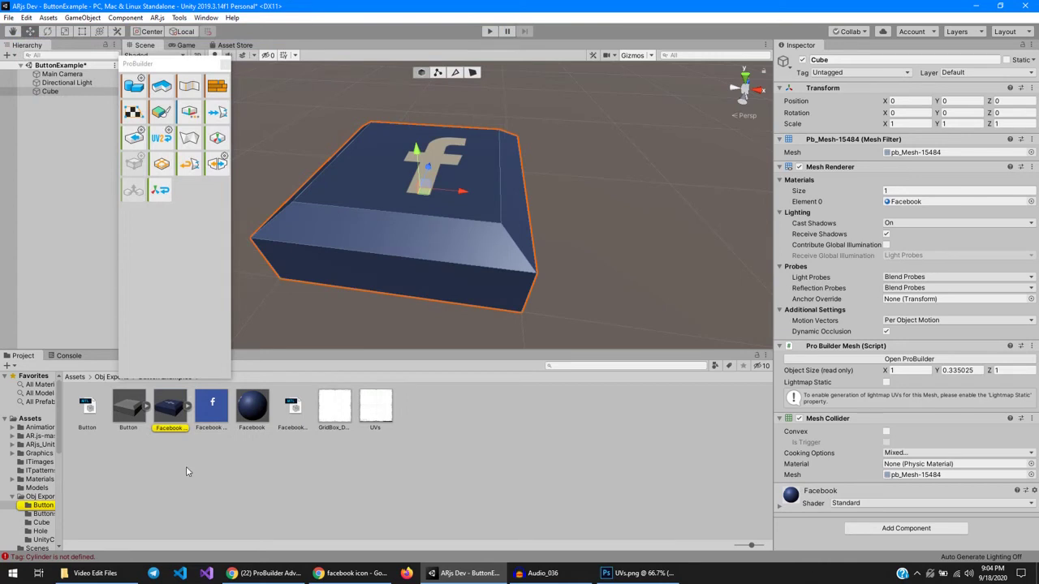
Expand the exported Facebook Button model and inspect its Cube mesh and Facebook material.
click(170, 410)
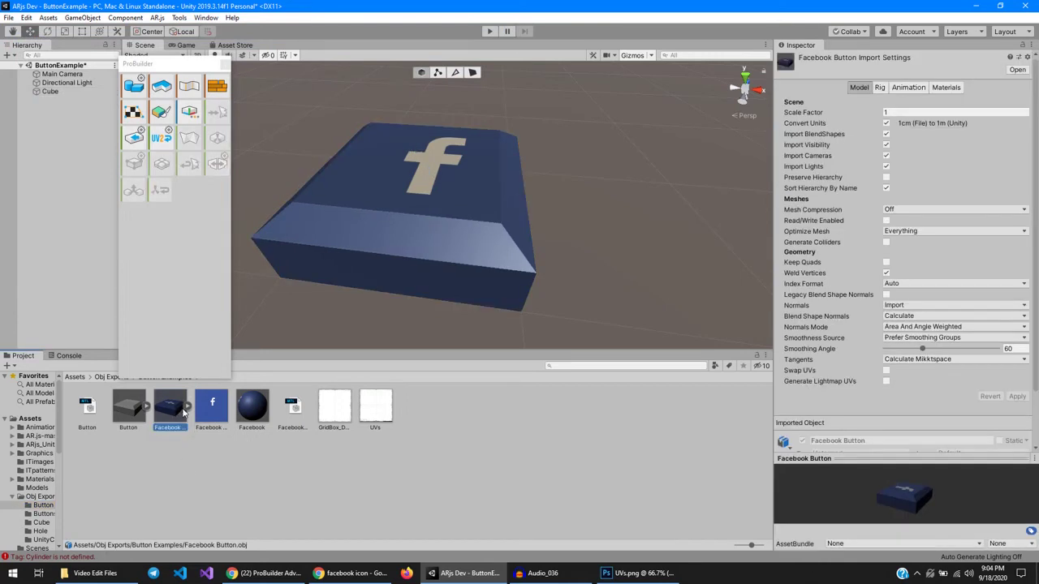
click(187, 409)
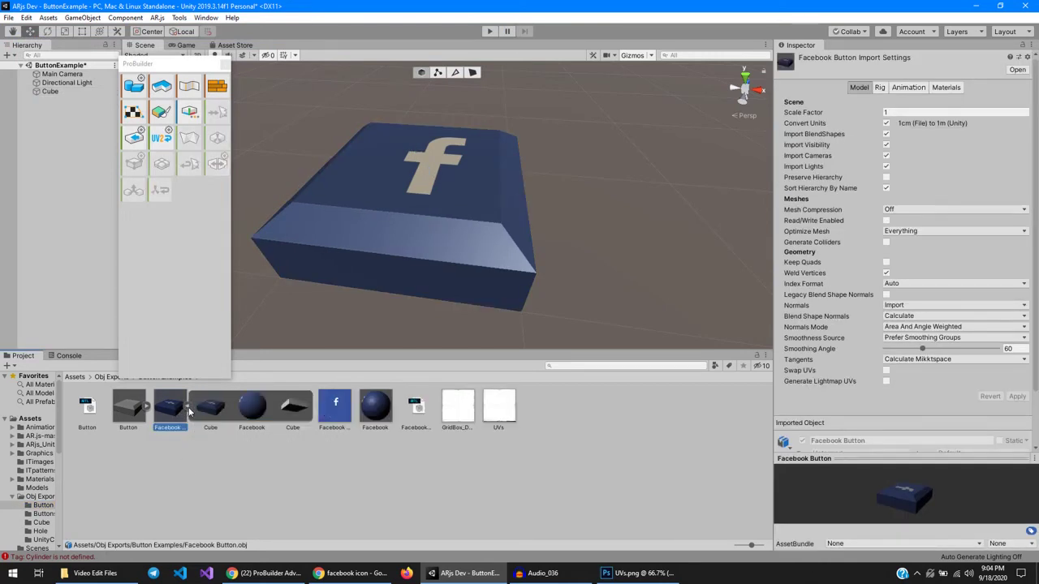
key(Right)
key(Right)
key(Right)
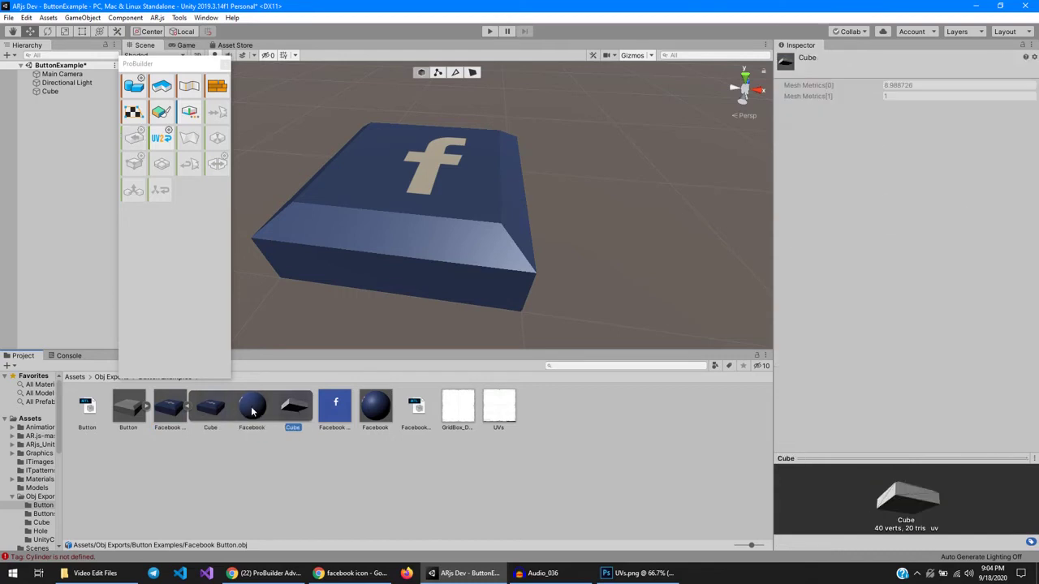
click(252, 408)
click(210, 409)
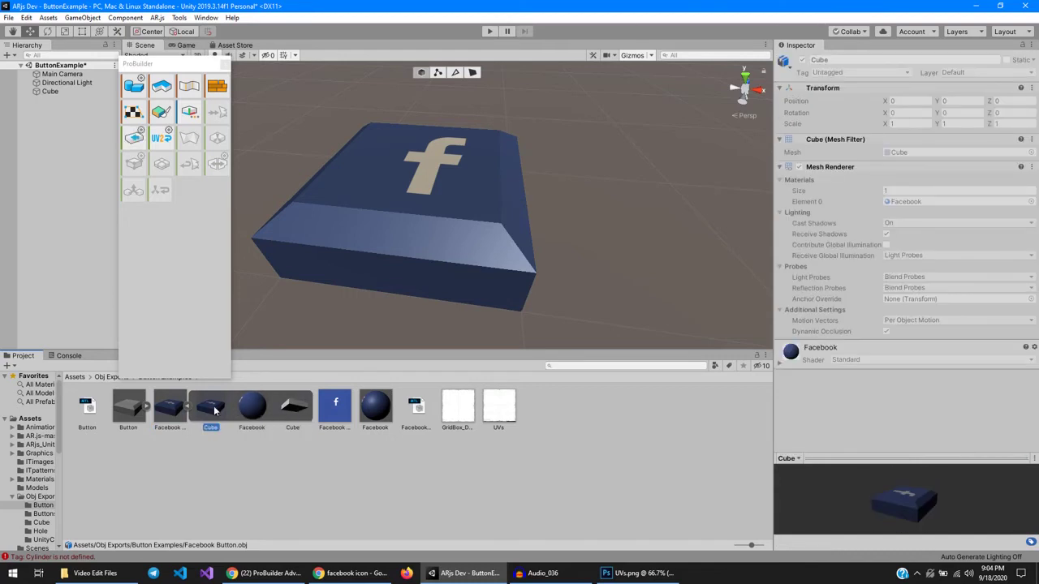
click(251, 408)
click(286, 409)
click(255, 410)
click(213, 408)
click(251, 407)
click(291, 408)
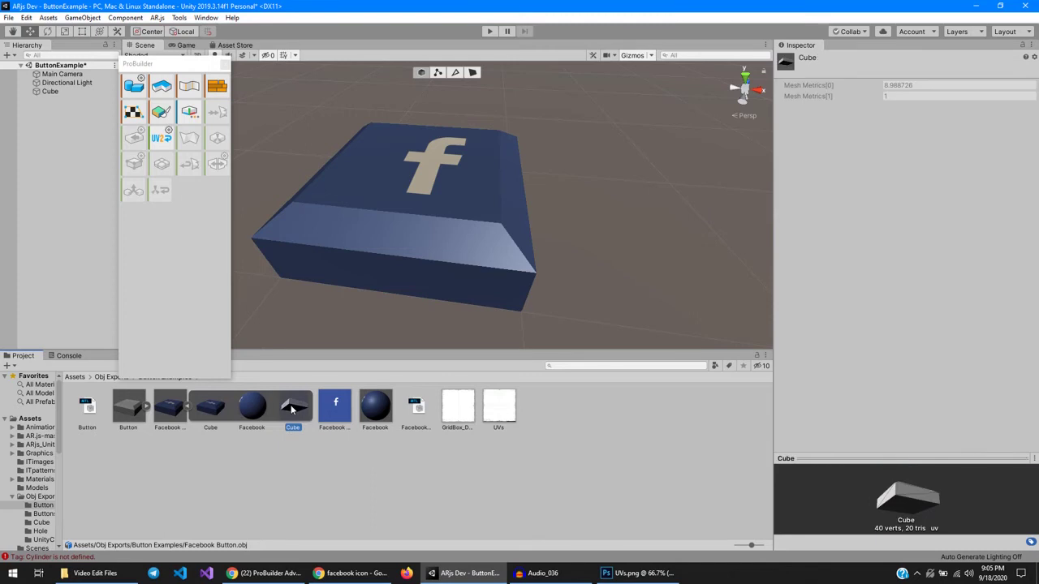
Check the Button and Facebook_Button material files and collapse the model's parts.
click(91, 409)
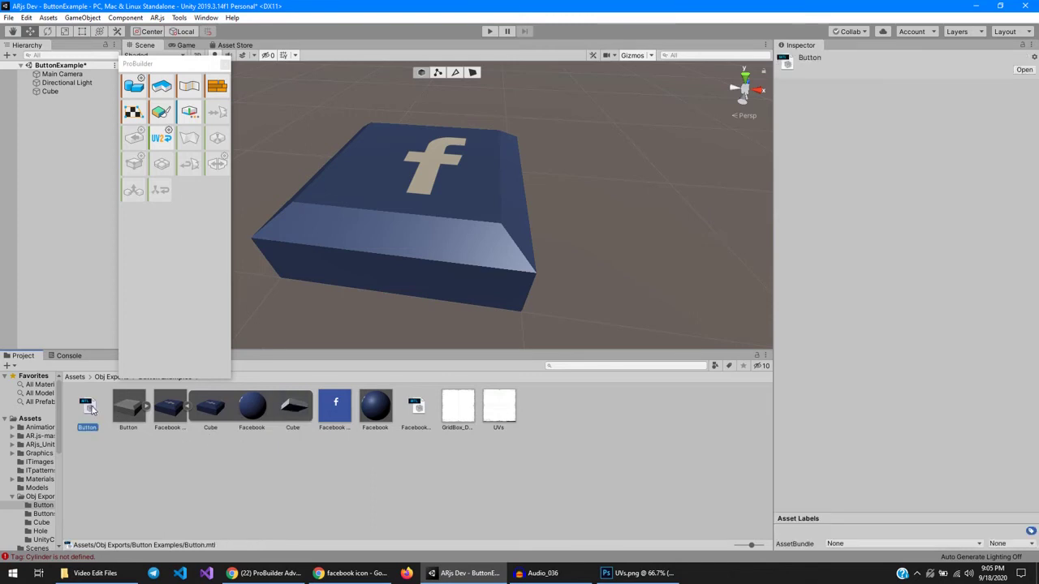
click(185, 406)
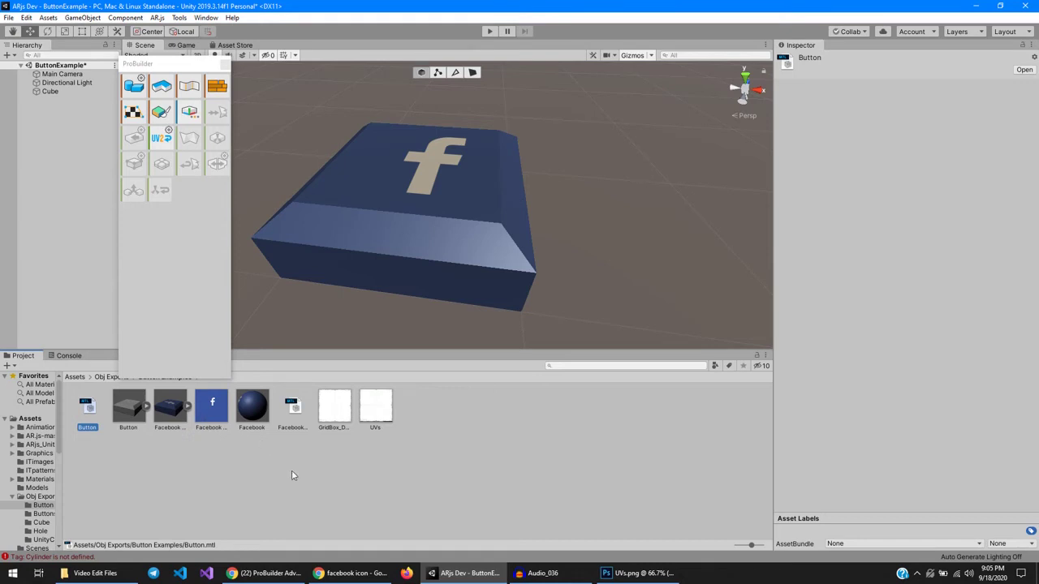
click(294, 408)
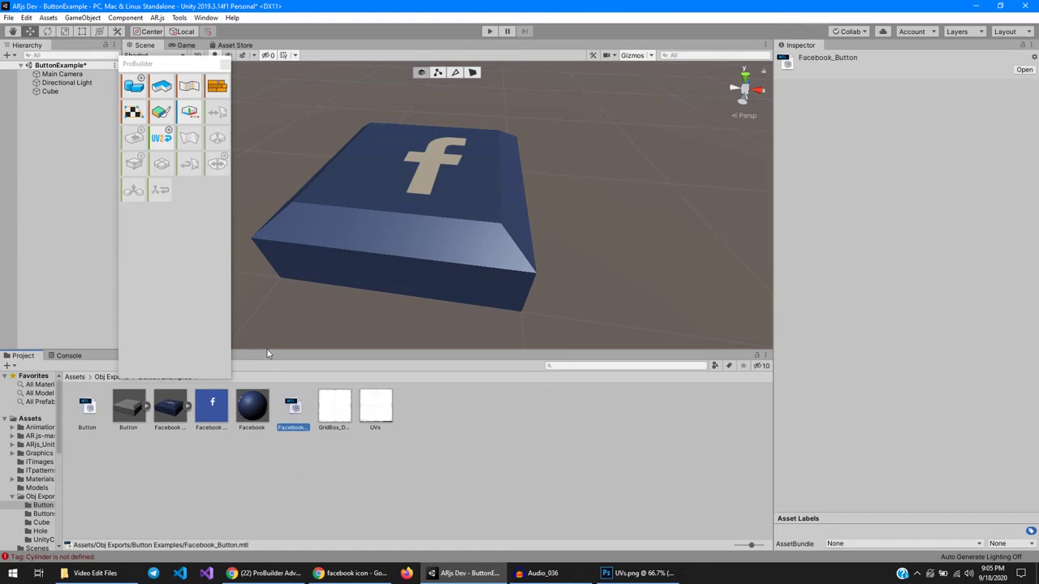
Close the ProBuilder panel and delete the original Cube from the scene.
click(223, 63)
click(50, 91)
key(Delete)
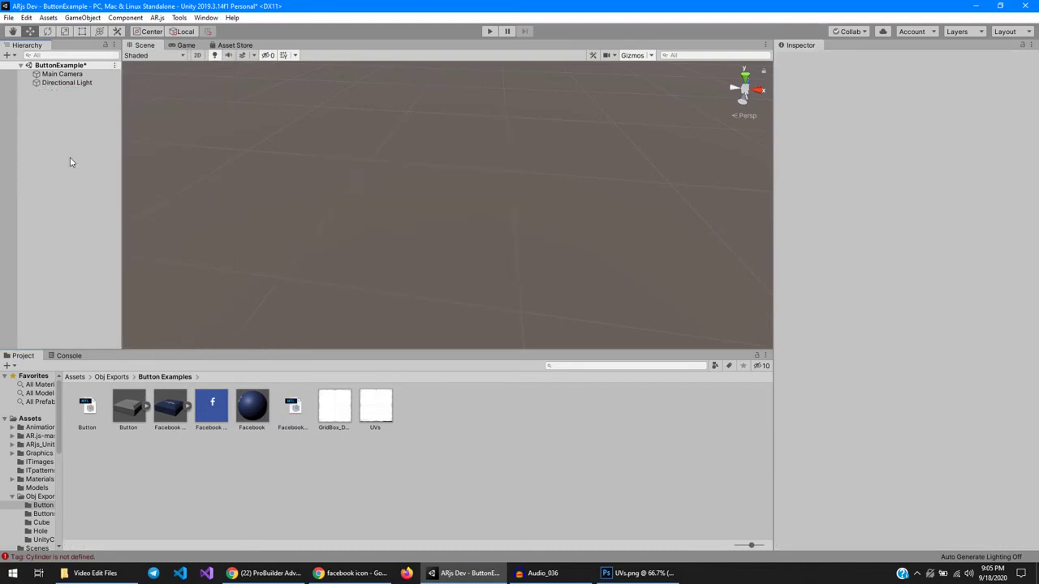
Add an AR.js Image Target and view its Hiro marker.
right_click(72, 131)
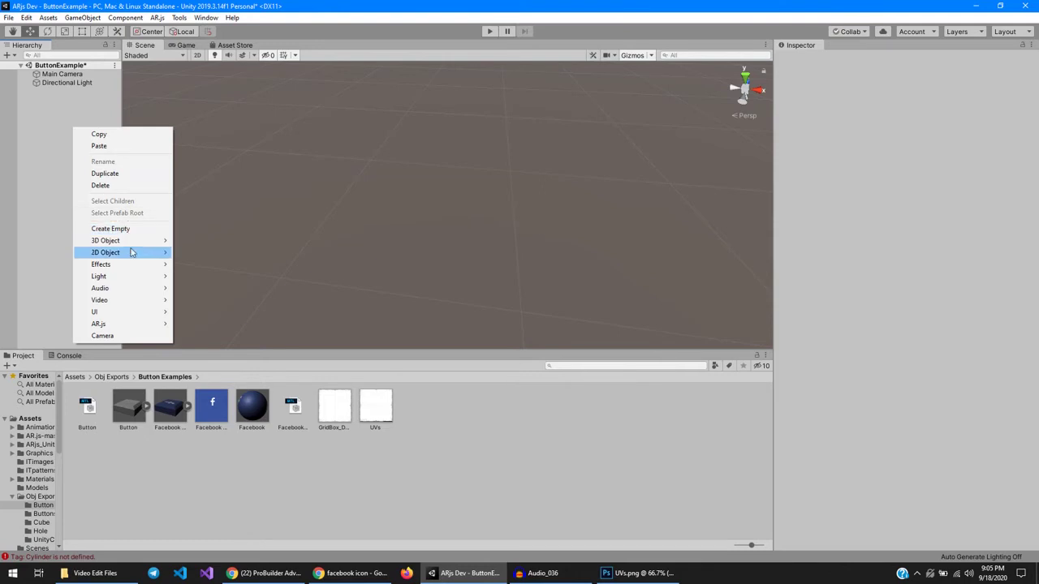
mouse_move(149, 327)
click(207, 327)
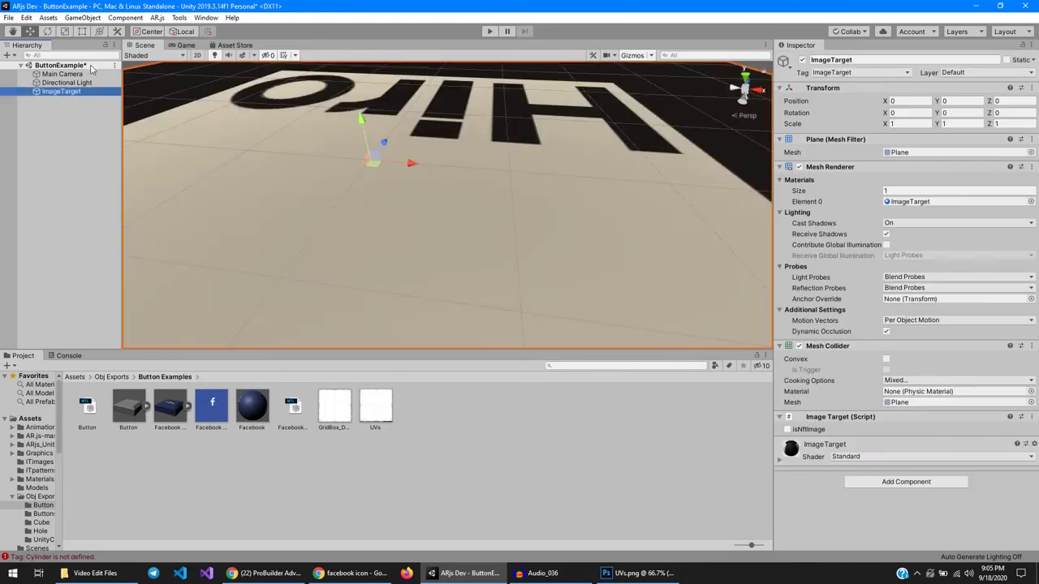
mouse_move(470, 178)
right_down()
mouse_move(514, 165)
mouse_move(116, 195)
mouse_move(105, 235)
mouse_move(38, 250)
mouse_move(59, 178)
mouse_move(37, 166)
mouse_move(71, 183)
right_up()
Add an AR.js Custom Model to ImageTarget with Facebook Button OBJ, Facebook_Button.mtl and Facebook Icon texture.
right_click(64, 92)
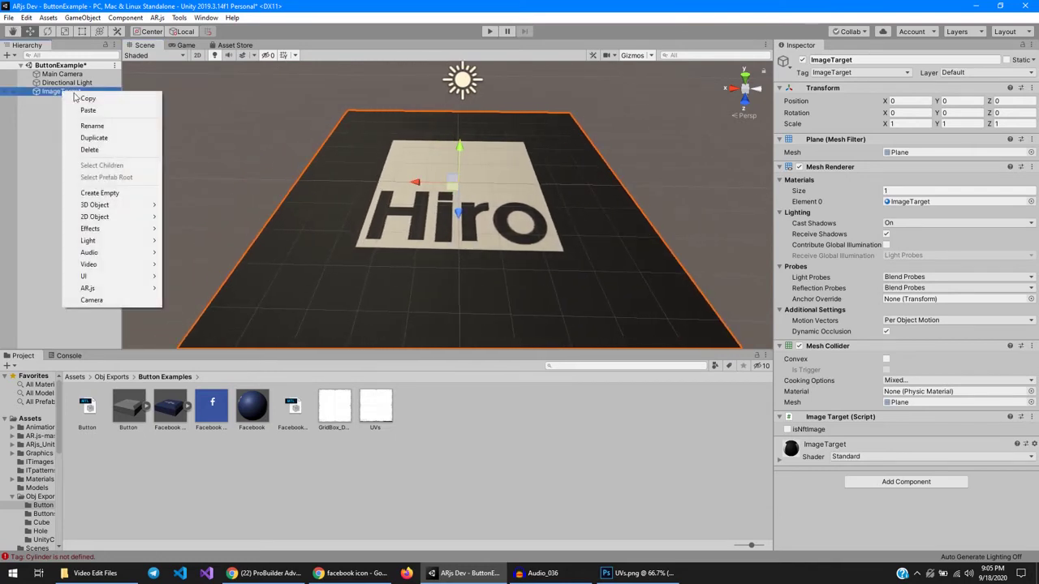
mouse_move(126, 289)
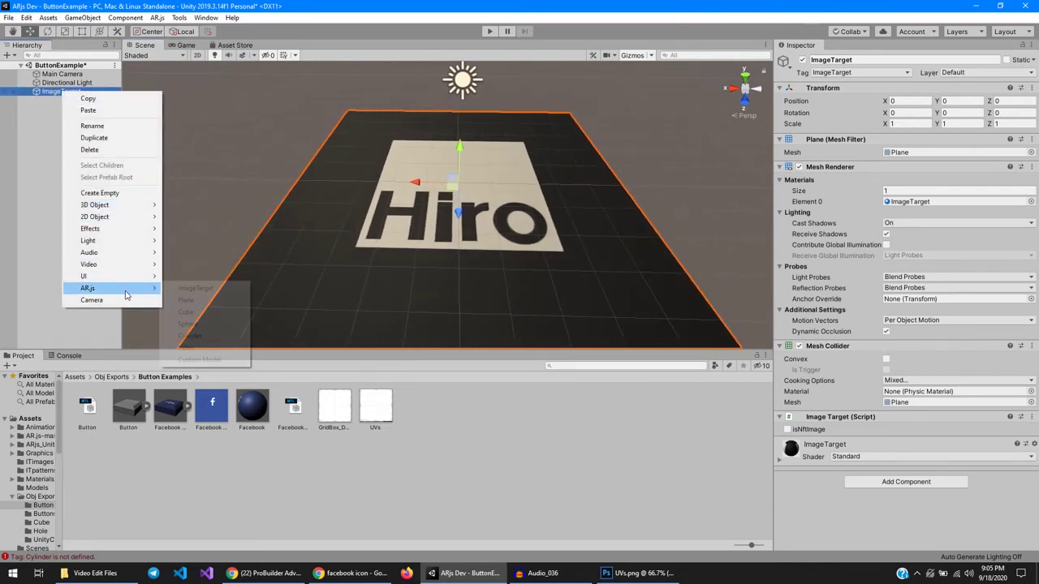
click(200, 359)
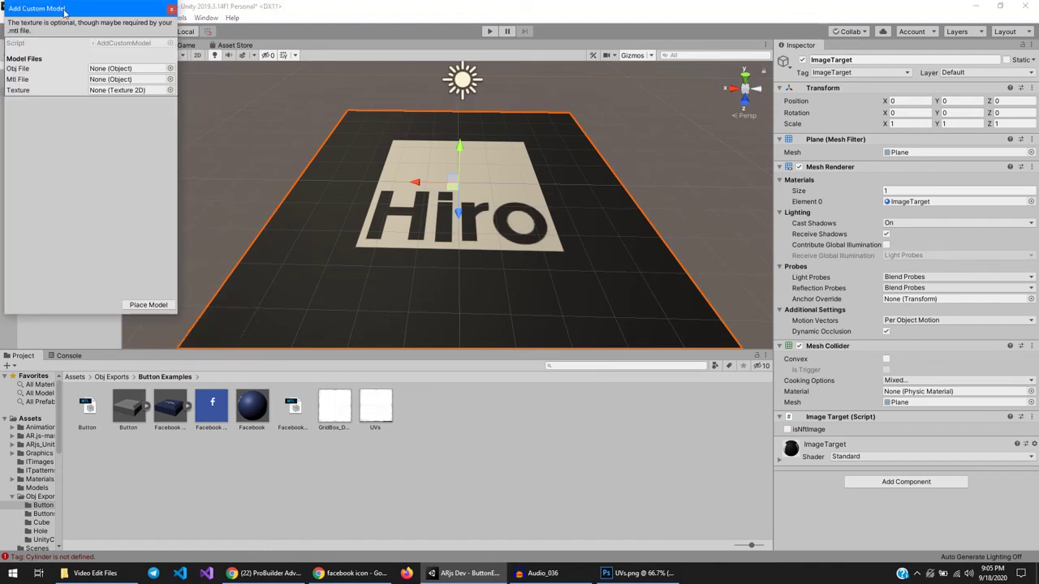
drag(64, 13, 194, 42)
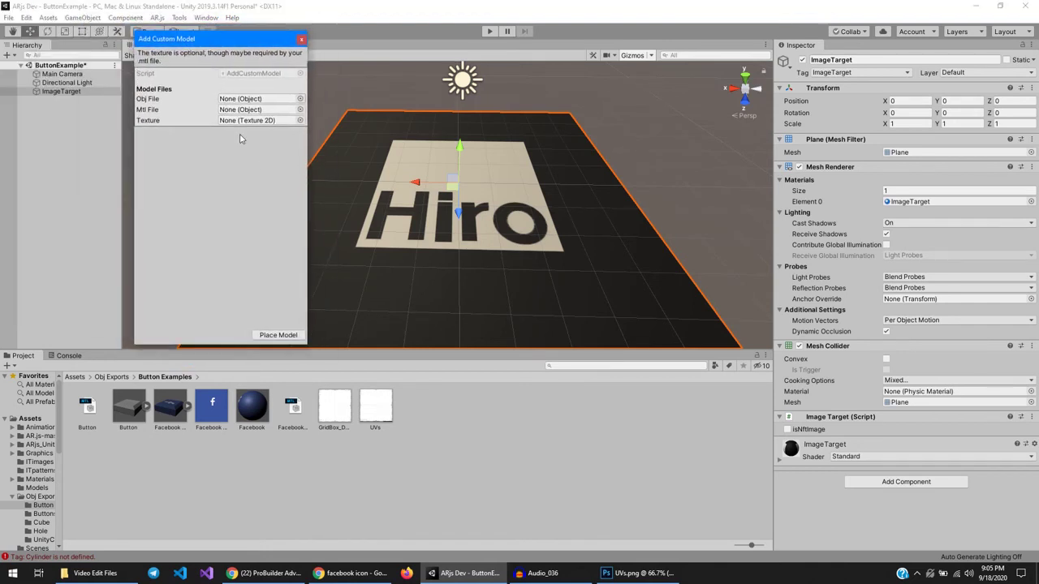
click(176, 410)
drag(176, 411, 254, 101)
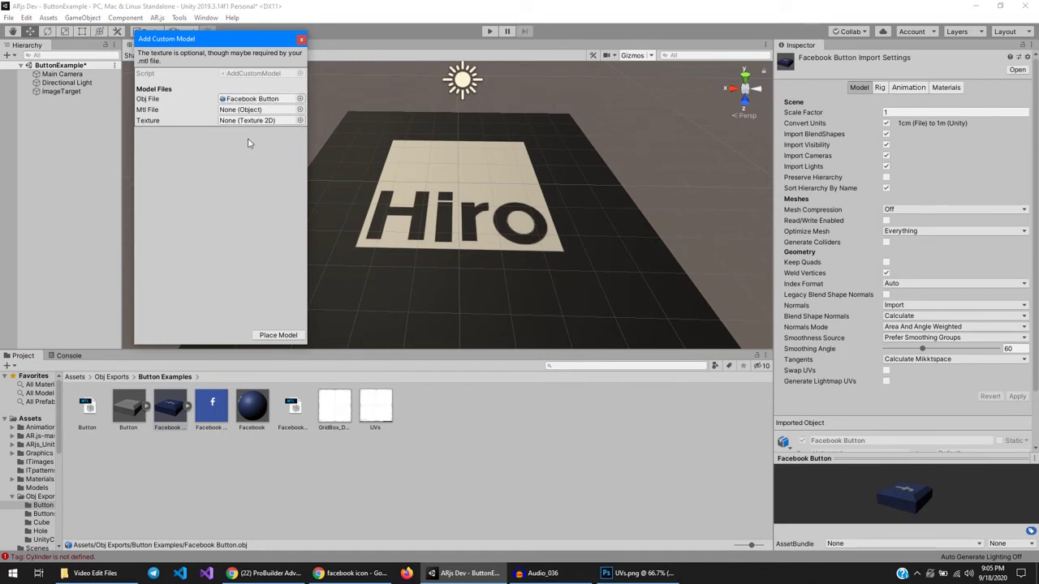
click(296, 407)
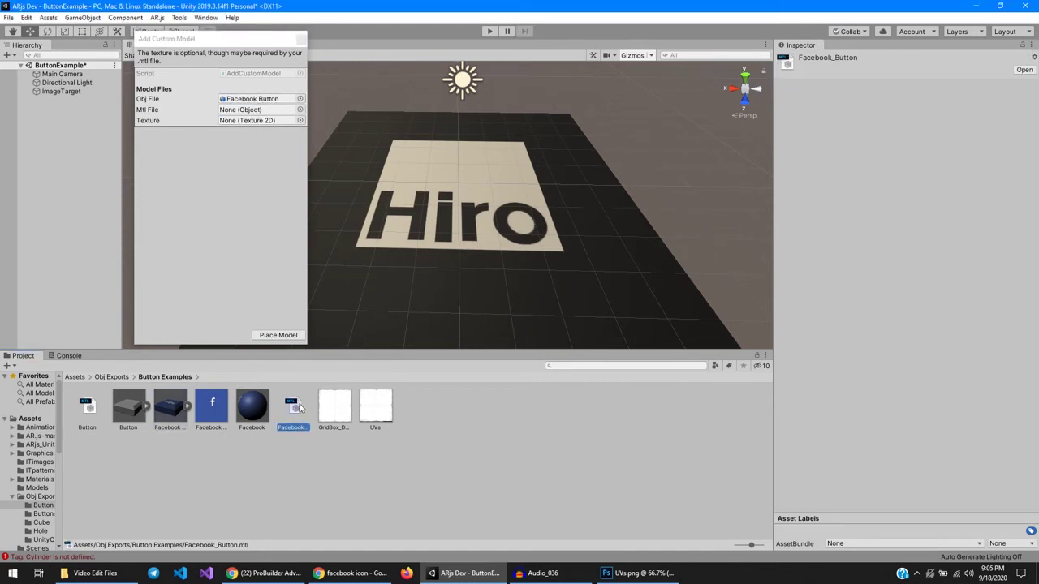
drag(296, 407, 251, 114)
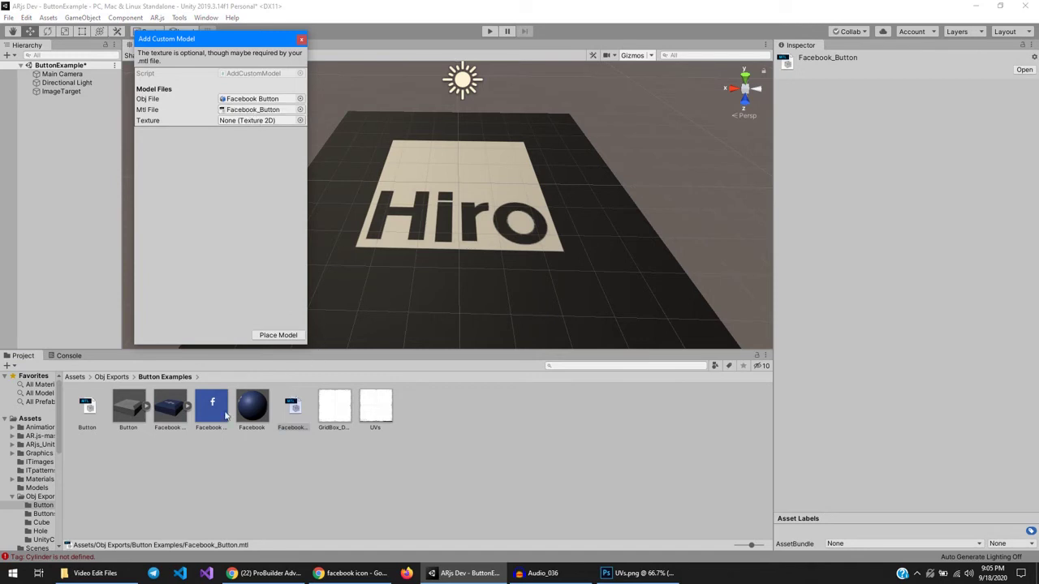
click(219, 410)
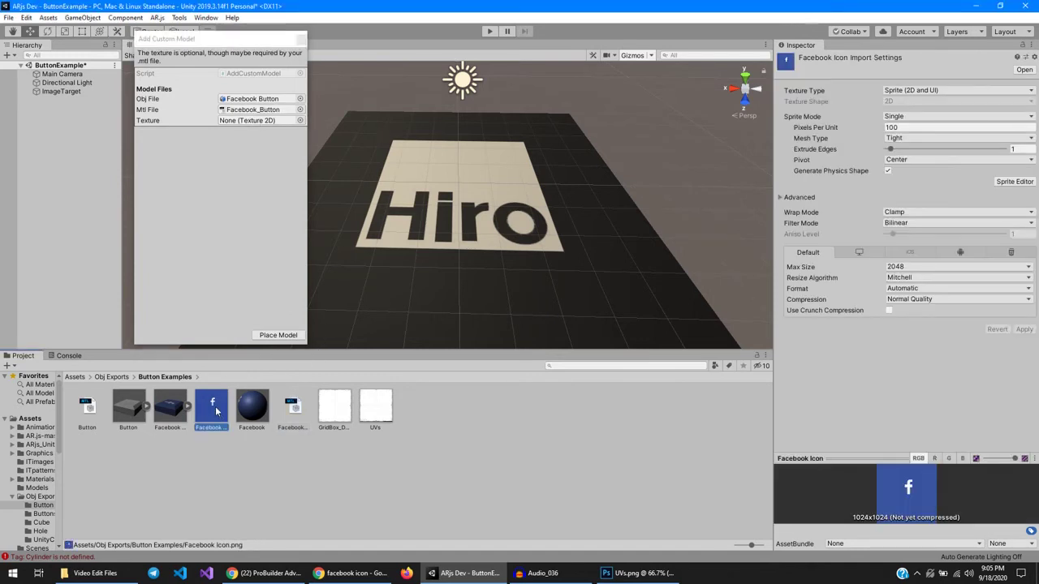
drag(216, 411, 262, 123)
click(276, 335)
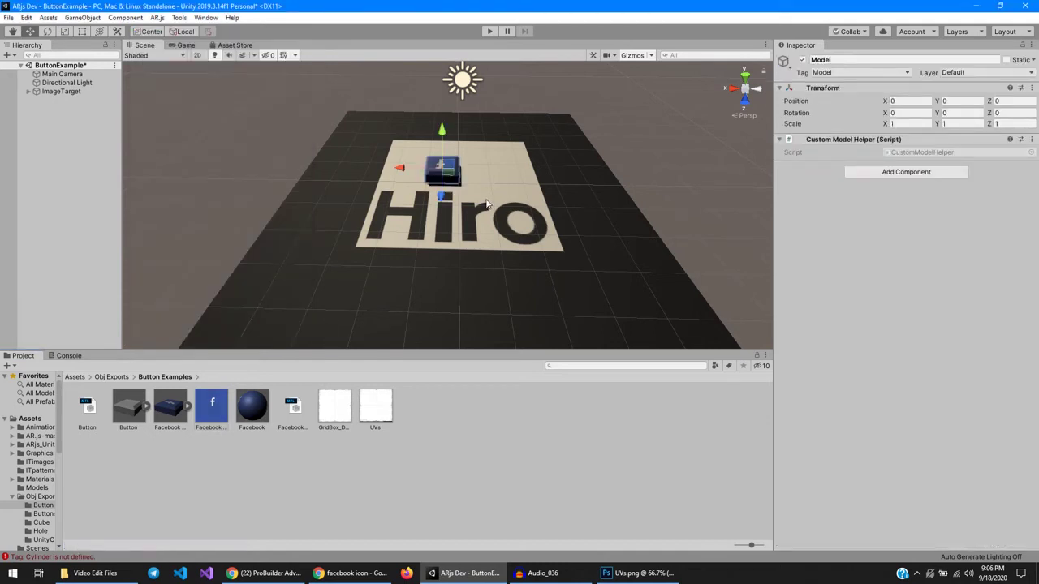
Expand ImageTarget and select its Model object, keeping the name Model.
click(62, 91)
click(28, 91)
click(49, 100)
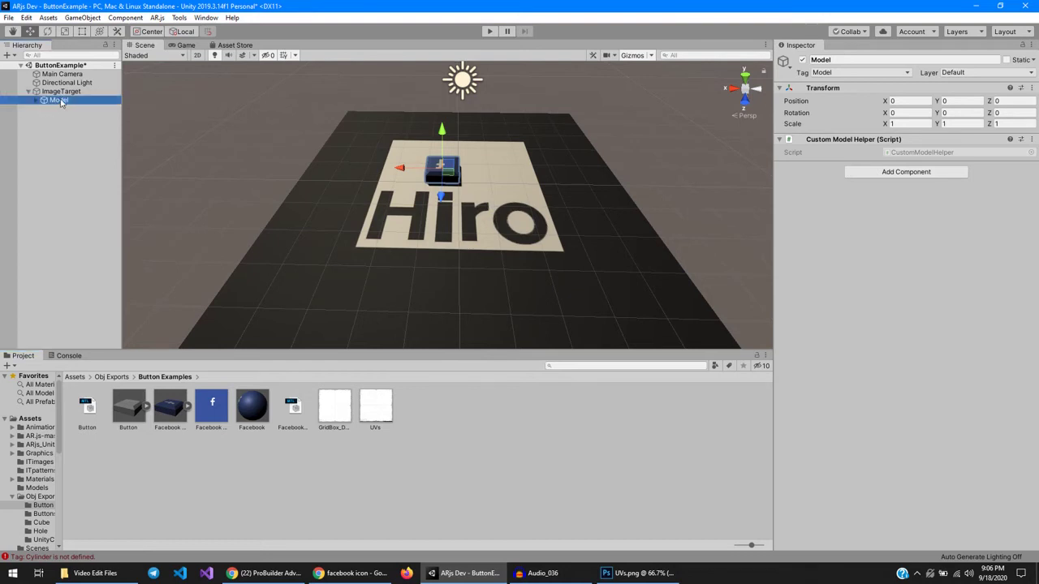
key(F2)
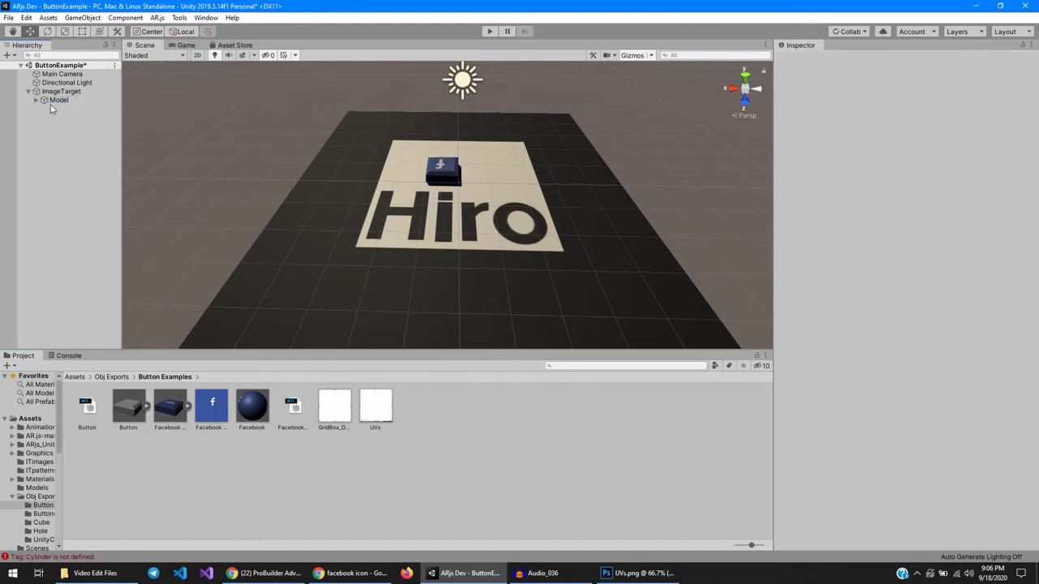
key(Return)
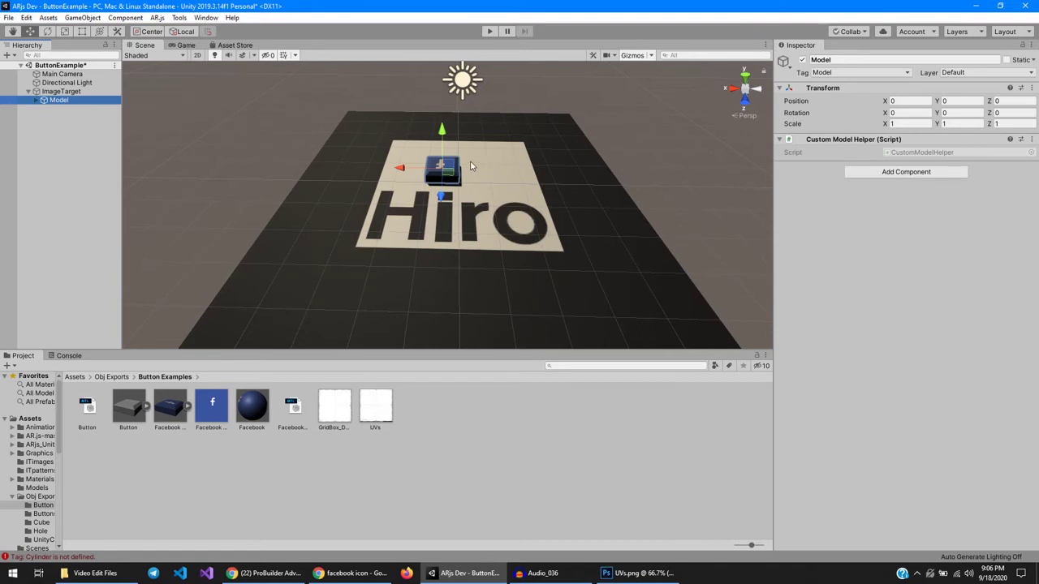
Rotate the model to Y 180 and set its X and Z position to 0.
key(e)
drag(468, 160, 200, 173)
click(959, 113)
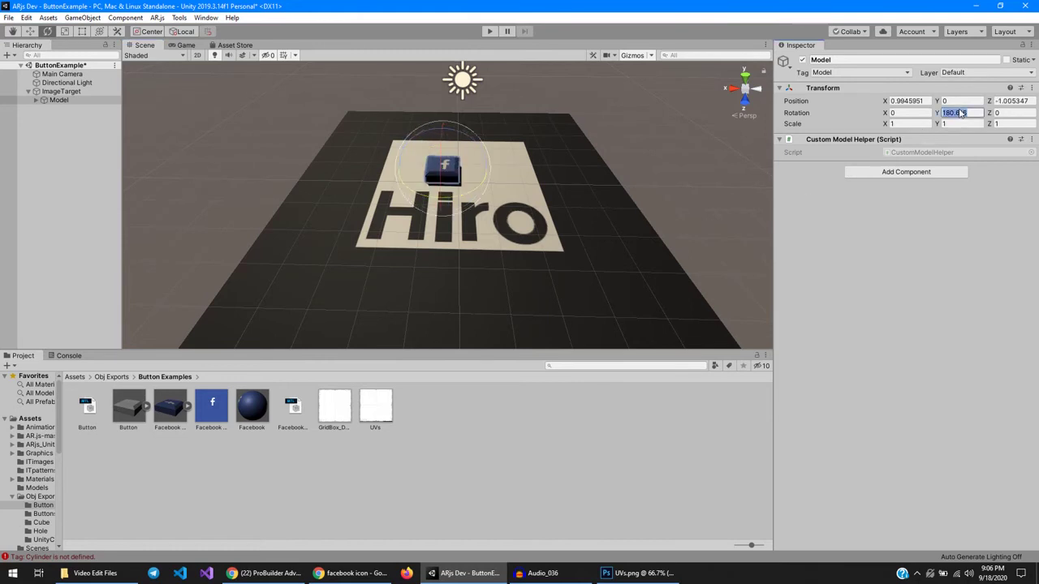
text(180)
click(910, 104)
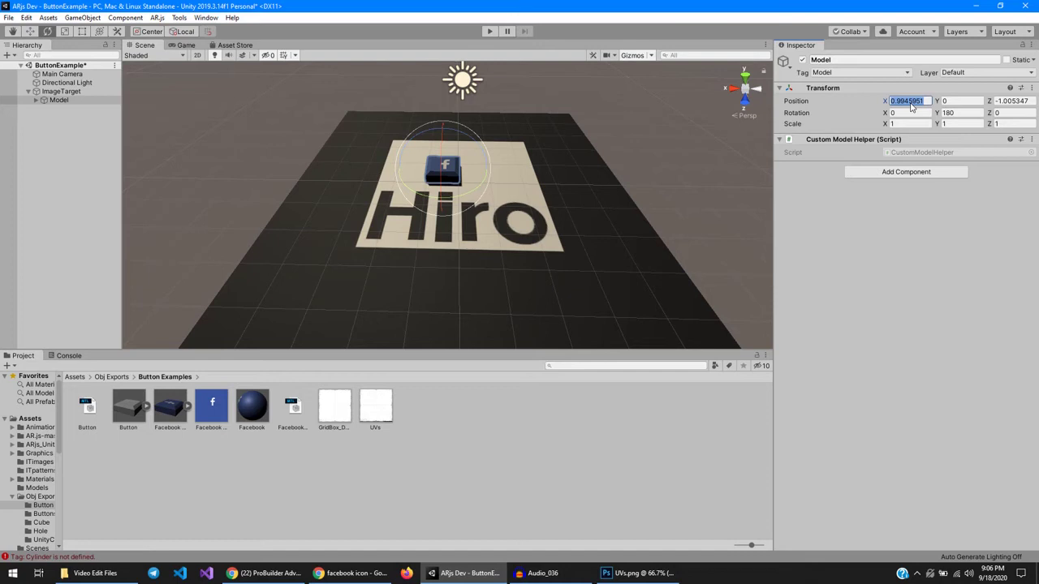
text(0)
key(Tab)
key(Tab)
text(0)
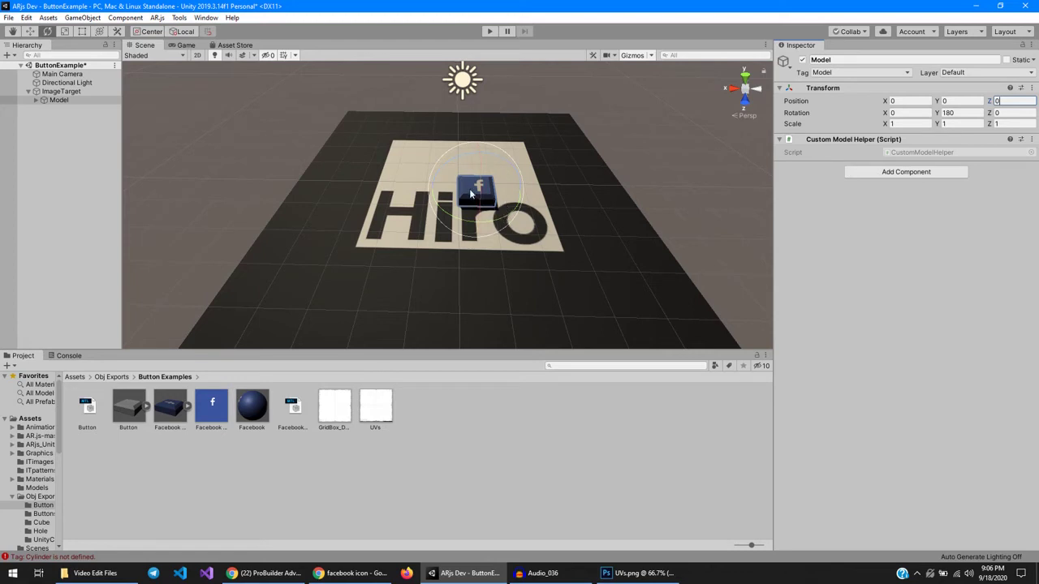
right_drag(586, 154, 586, 284)
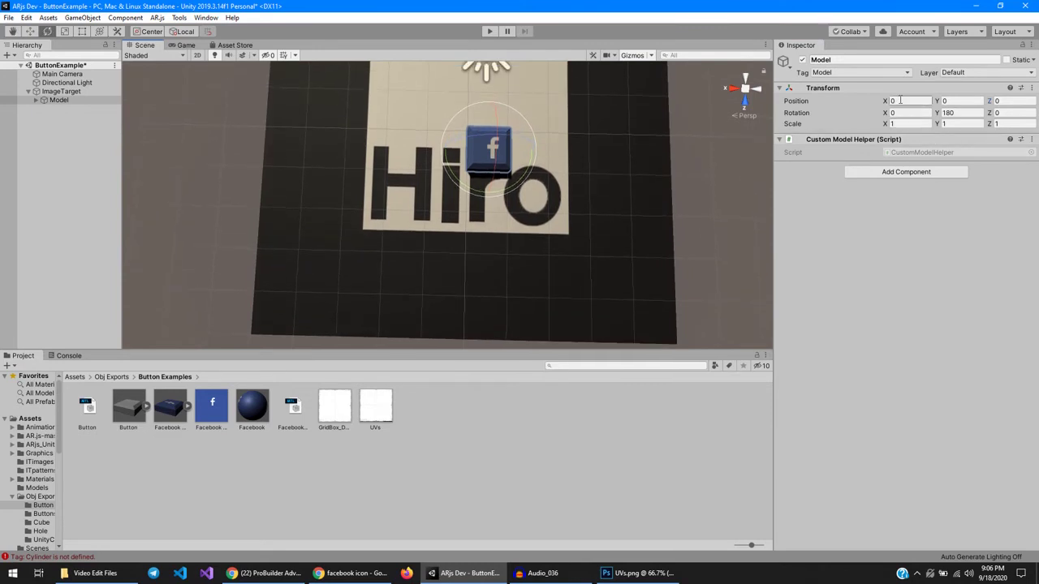
Enter the model's position as X 0.5, Y 0.5, Z -0.5.
click(909, 101)
text(0.5)
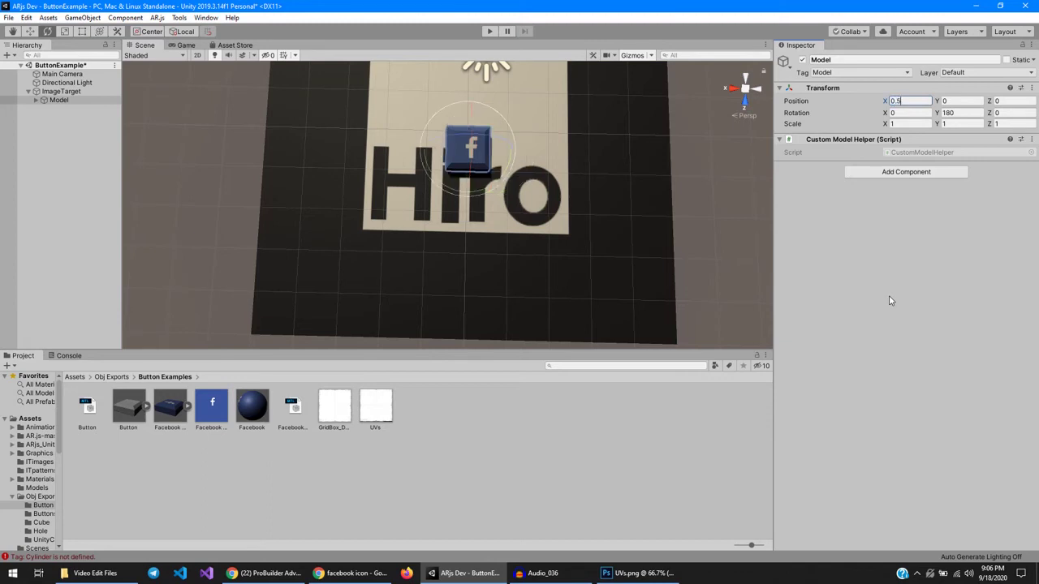
key(Tab)
text(0.5)
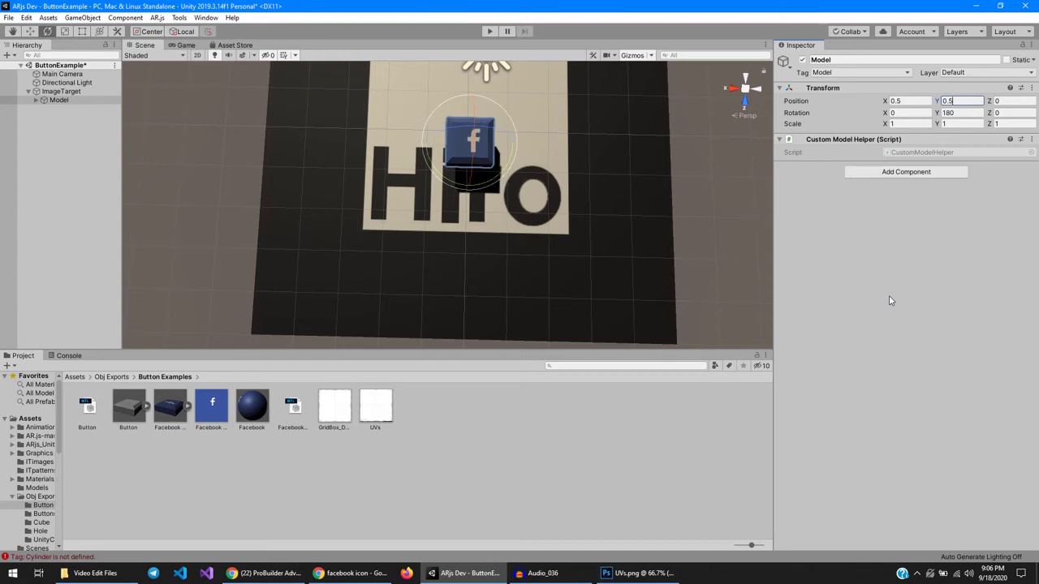
key(Tab)
text(0.5)
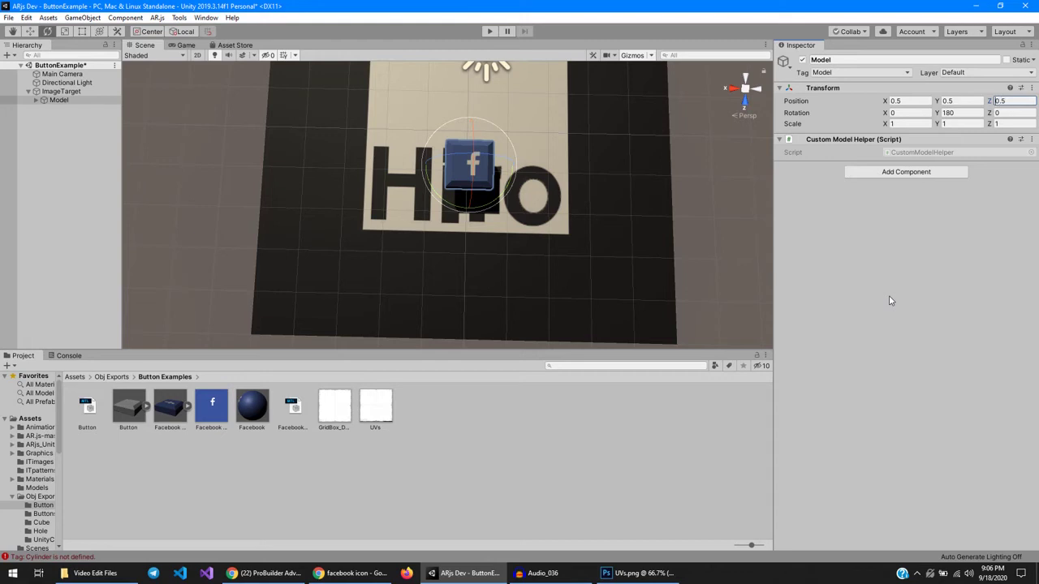
text(-)
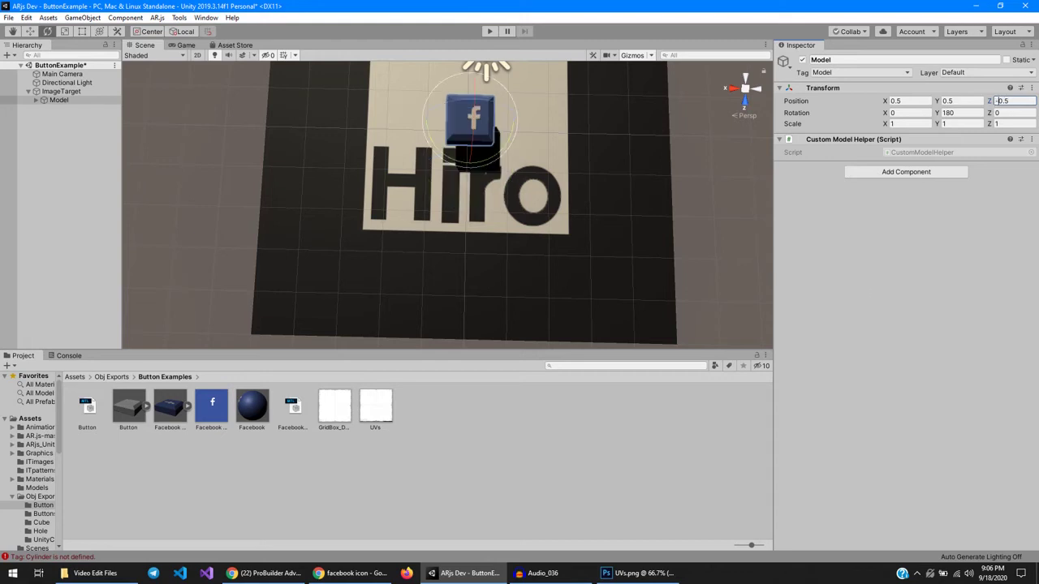
Lower the model's Y position from 0.25 to 0 so it rests flat on the marker.
click(969, 101)
text(0.25)
alt+drag(637, 209, 577, 30)
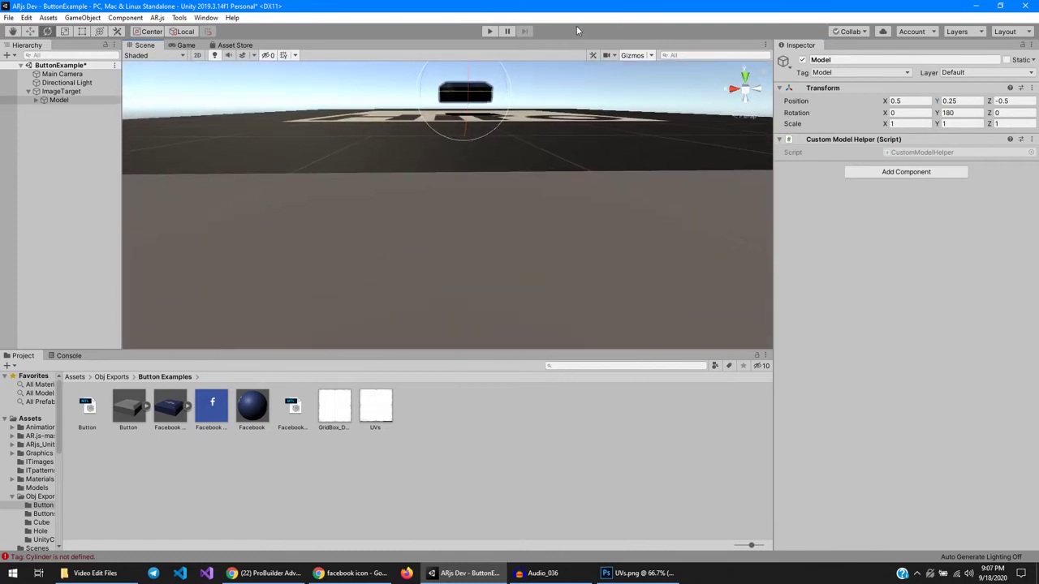
click(961, 101)
text(0)
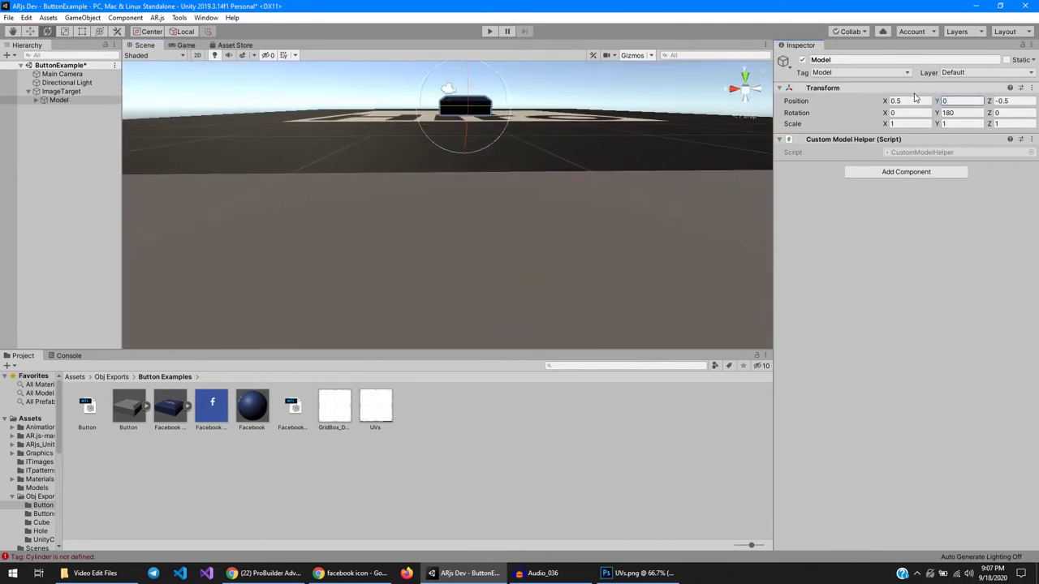
scroll(586, 176, up, 3)
mouse_move(587, 176)
alt+mouse_down()
mouse_move(590, 249)
mouse_move(603, 274)
mouse_move(580, 322)
mouse_move(589, 272)
alt+mouse_up()
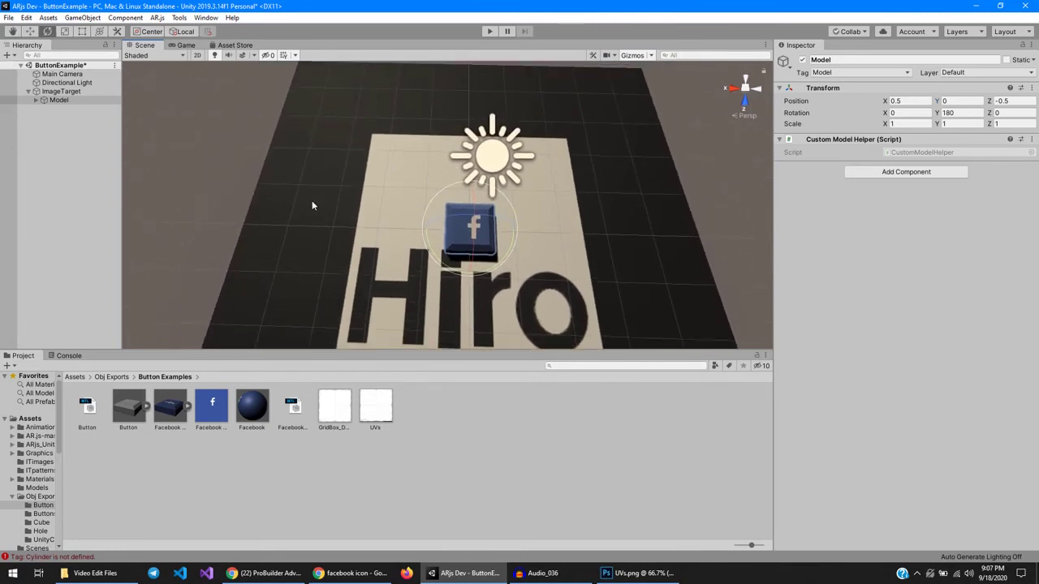
Scale the Facebook button model uniformly to 4.5747.
key(r)
drag(481, 234, 523, 210)
alt+drag(407, 250, 511, 166)
Raise the model's Cube mesh to Y 0.141.
click(503, 168)
key(w)
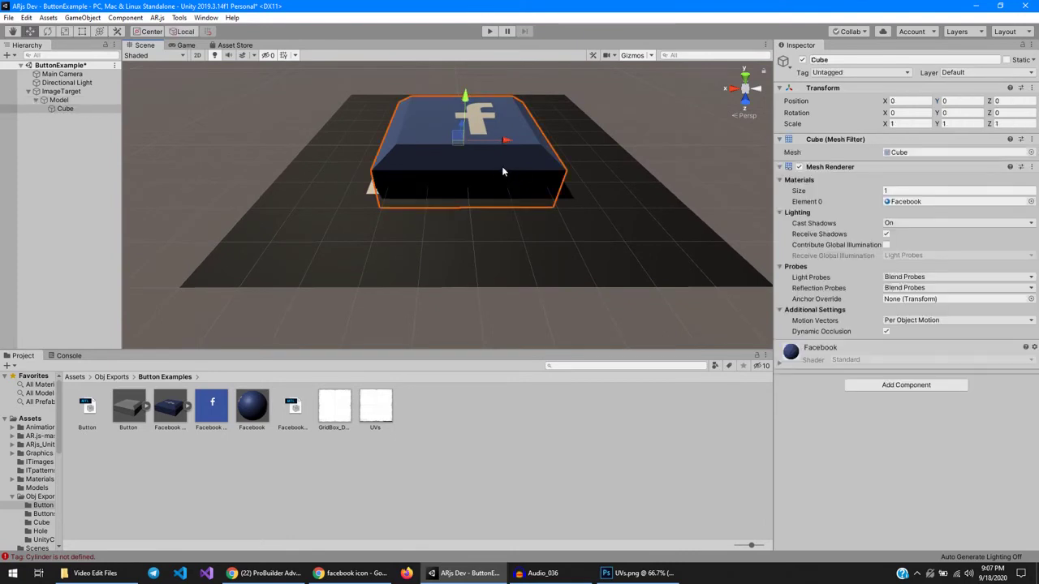
drag(467, 103, 468, 83)
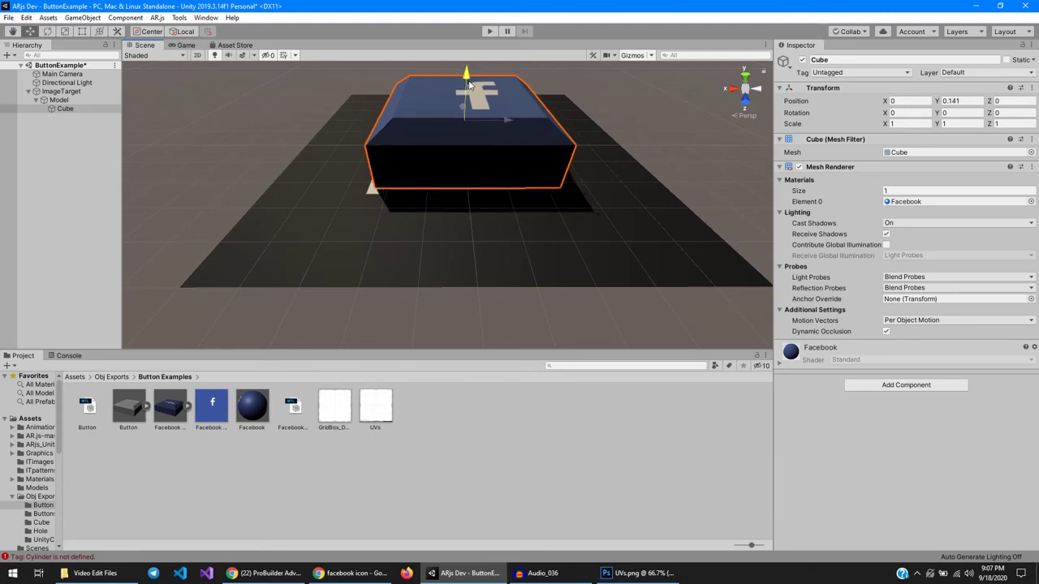
alt+drag(542, 232, 523, 160)
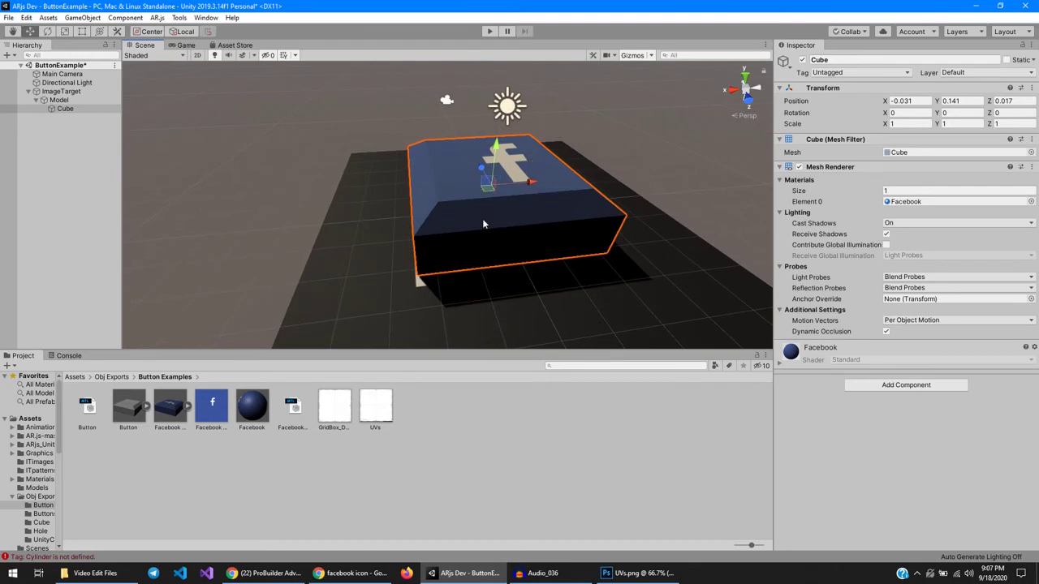
click(58, 101)
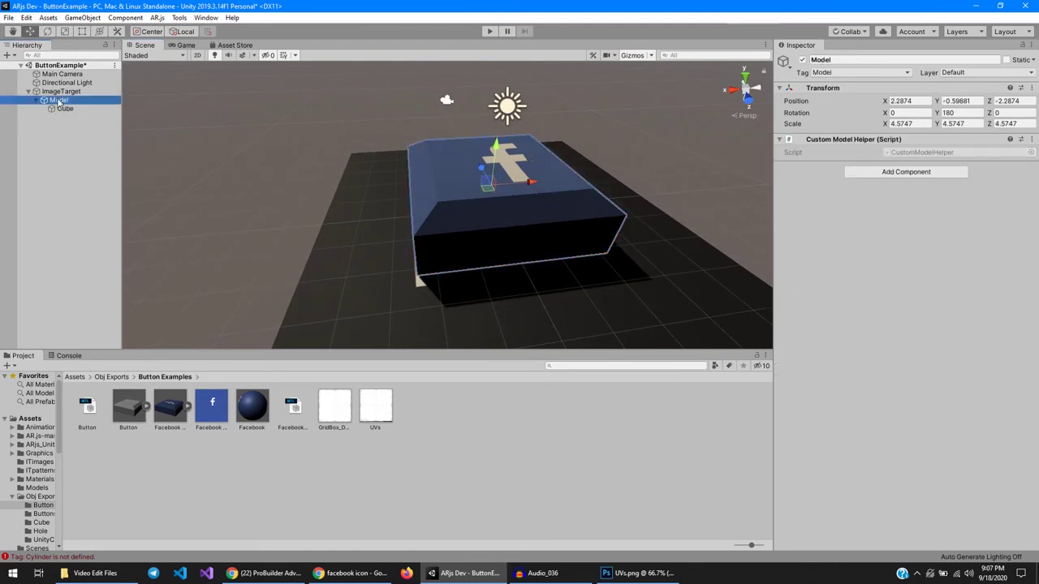
click(64, 109)
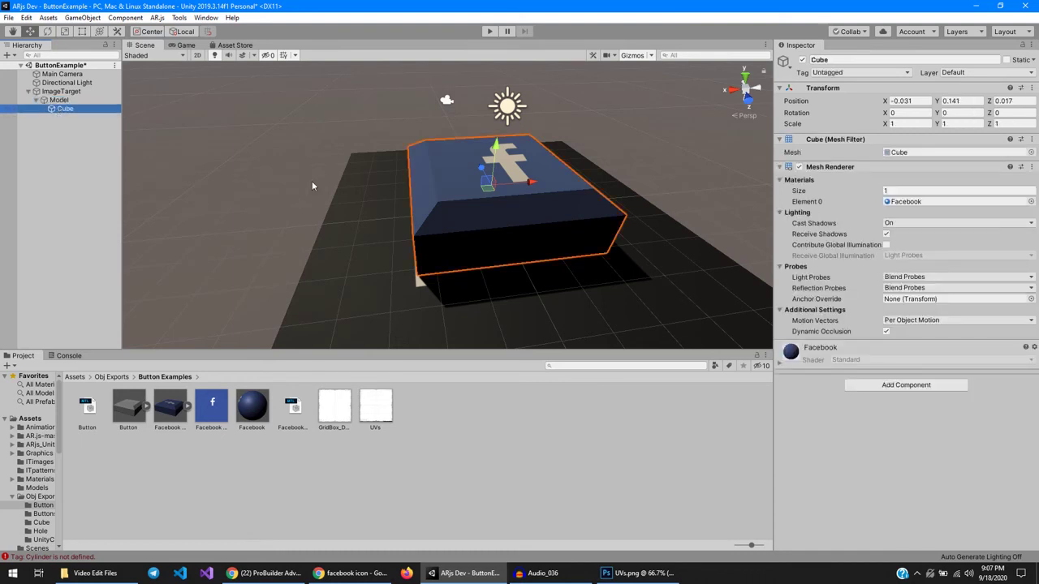
click(38, 101)
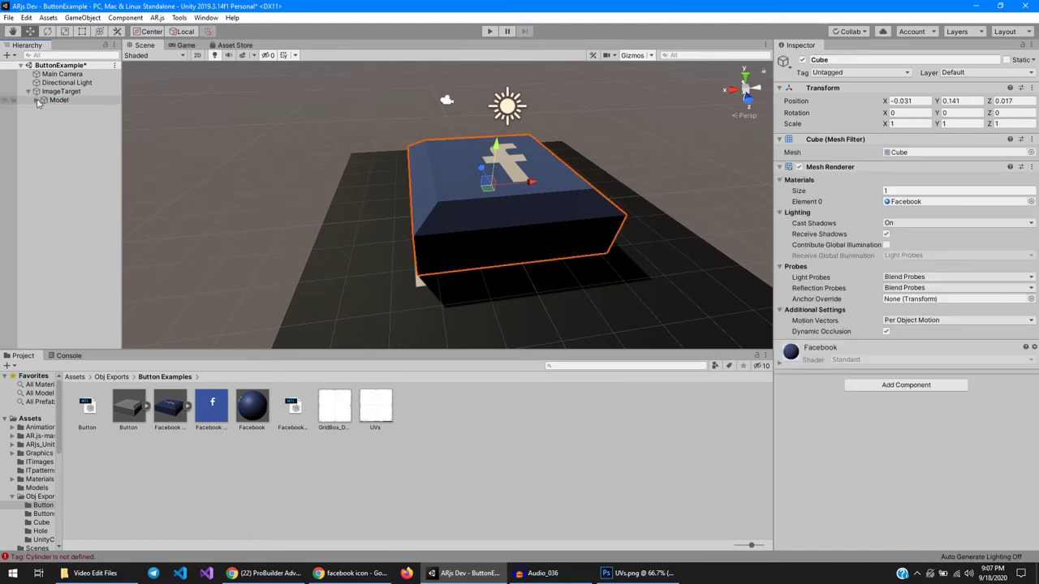
click(37, 101)
click(61, 101)
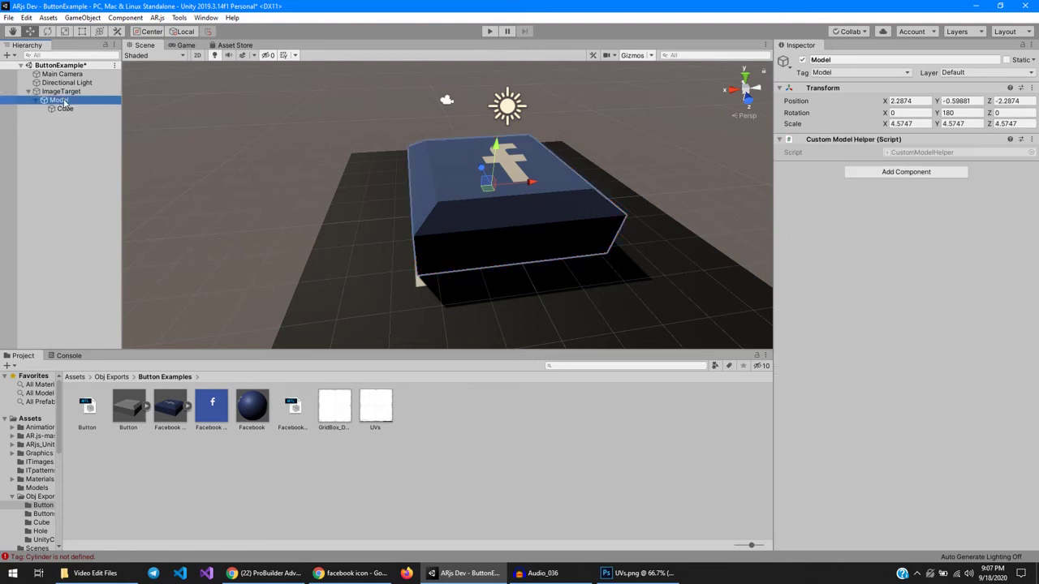
click(67, 110)
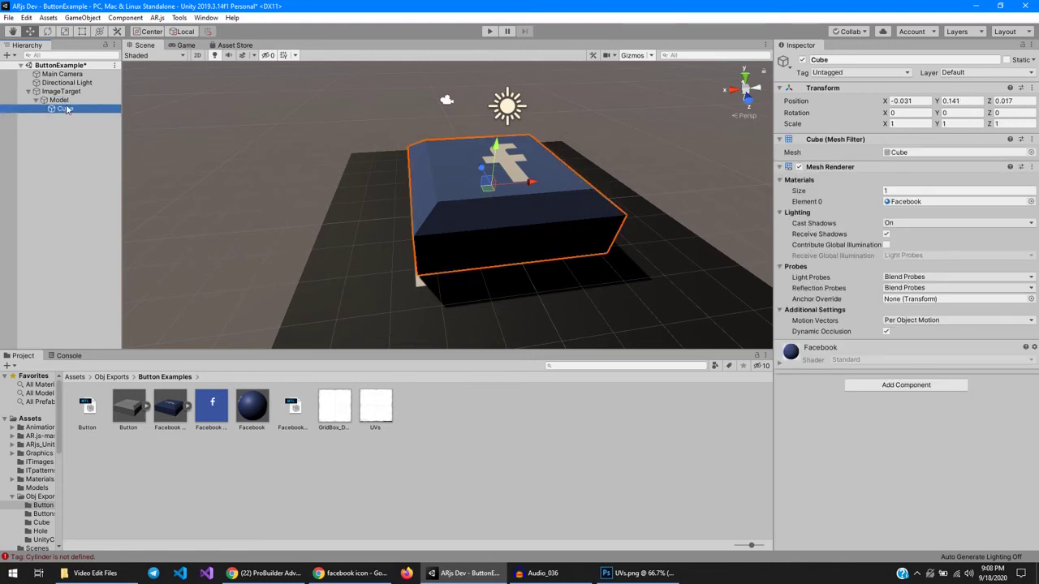
key(Up)
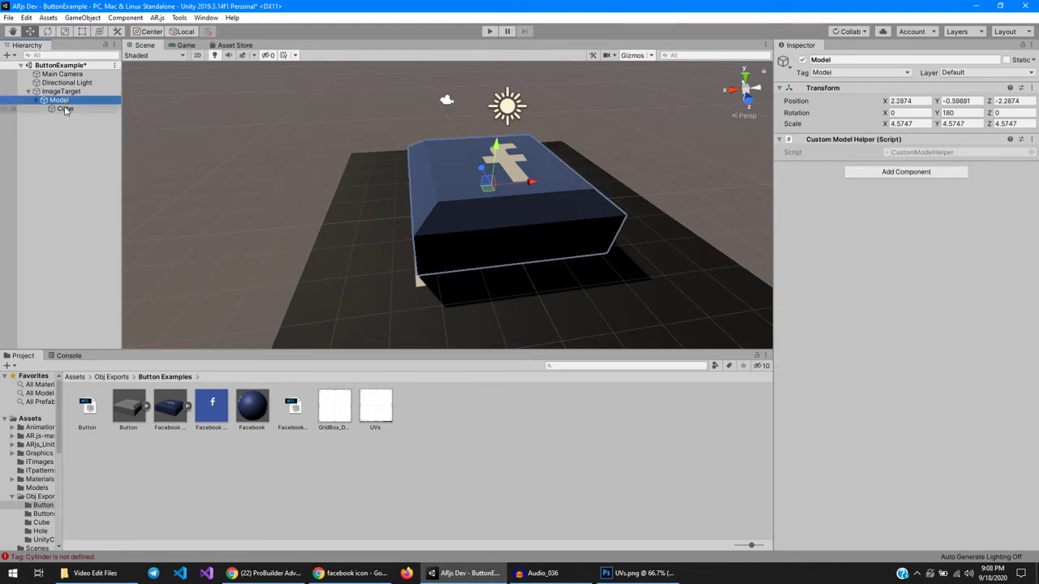
click(66, 110)
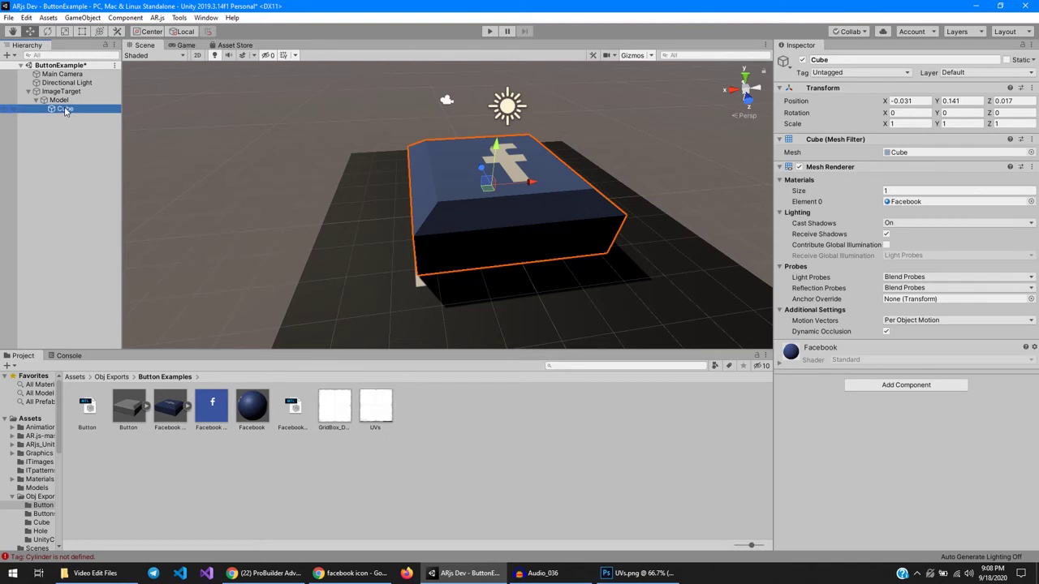
click(917, 101)
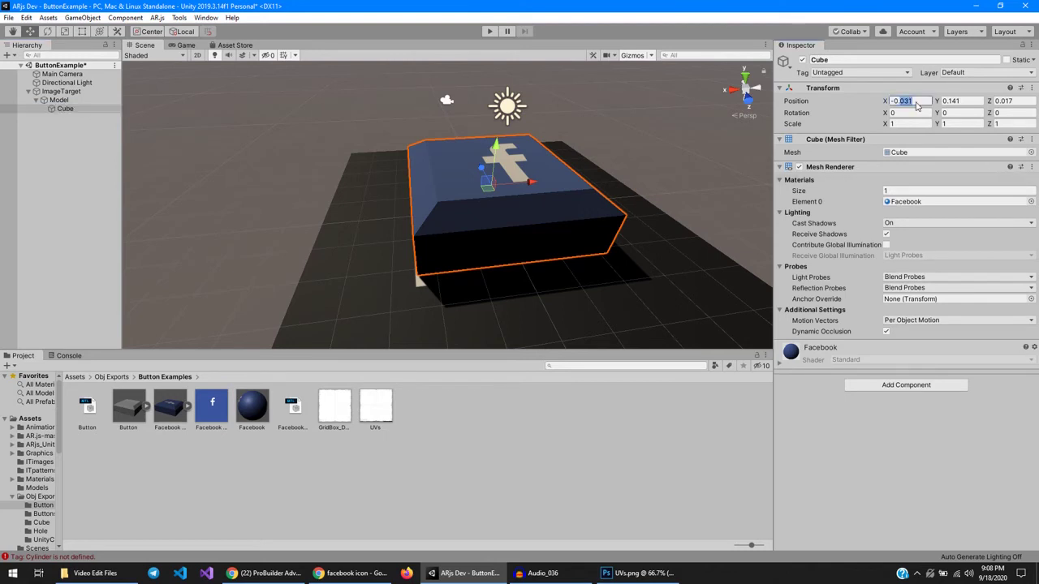
click(917, 103)
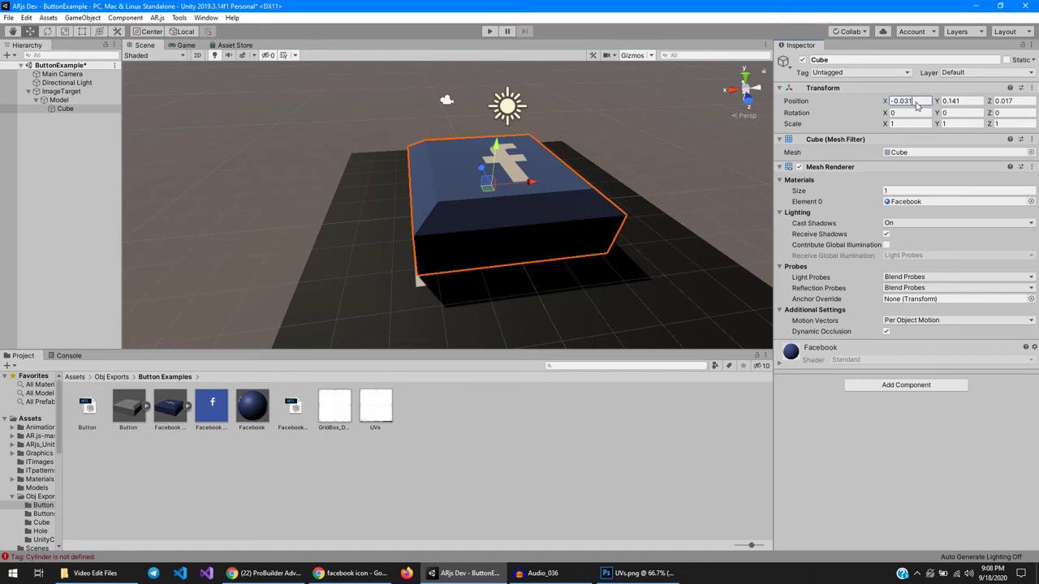
click(58, 100)
click(64, 111)
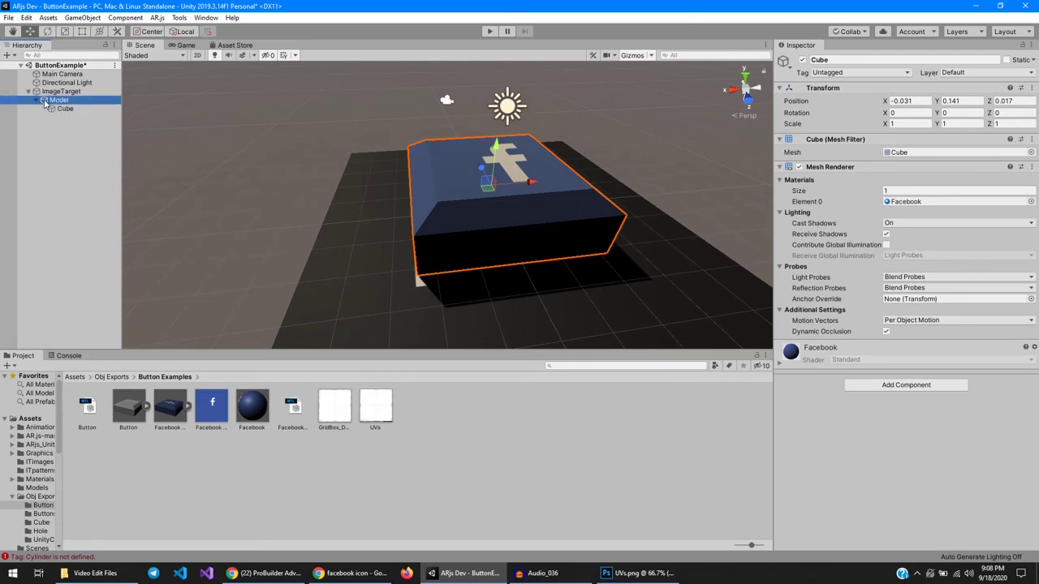
click(47, 100)
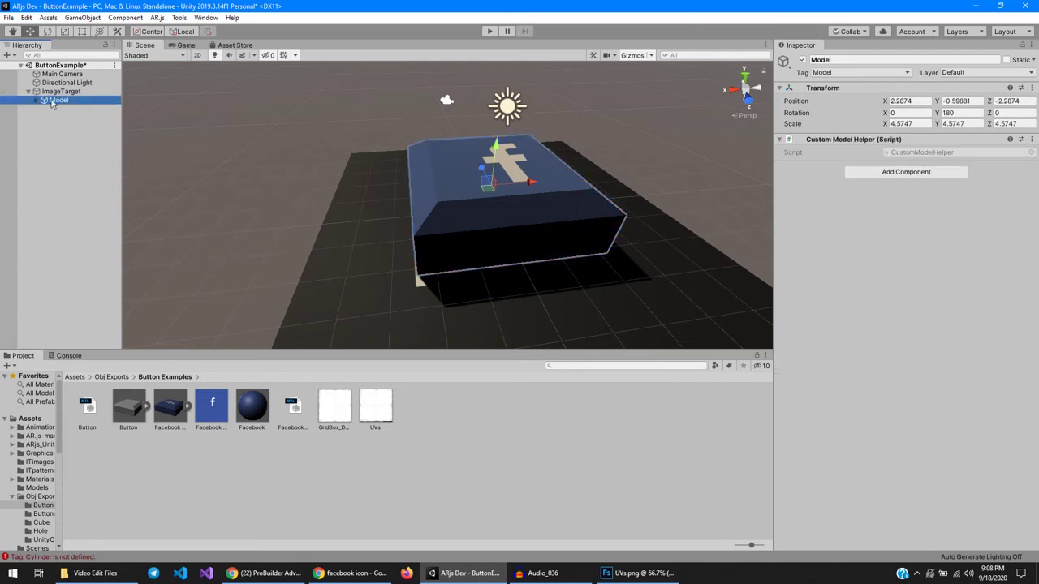
click(48, 94)
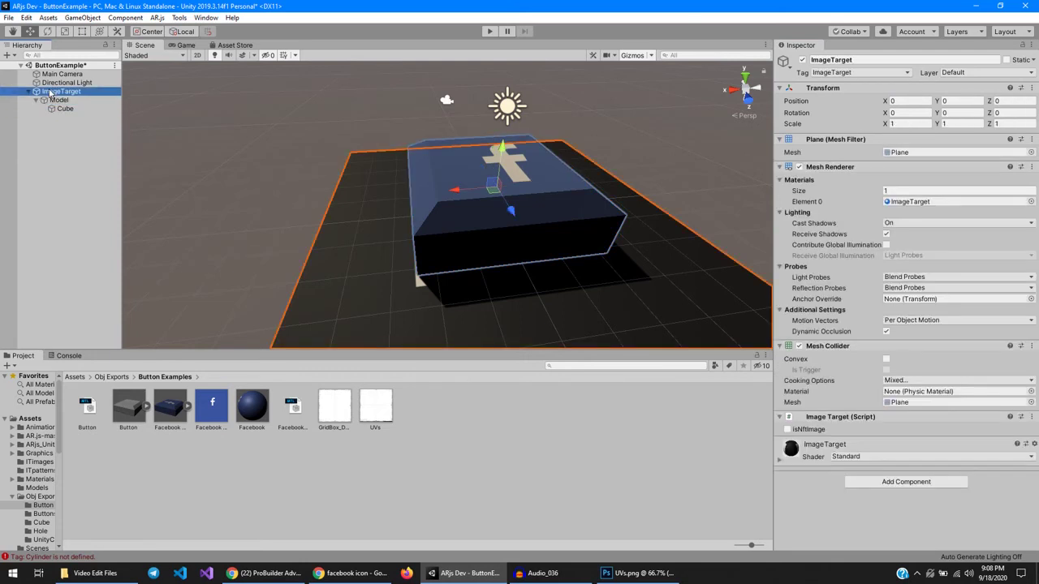
Add a plain AR.js Cube to the ImageTarget.
right_click(50, 92)
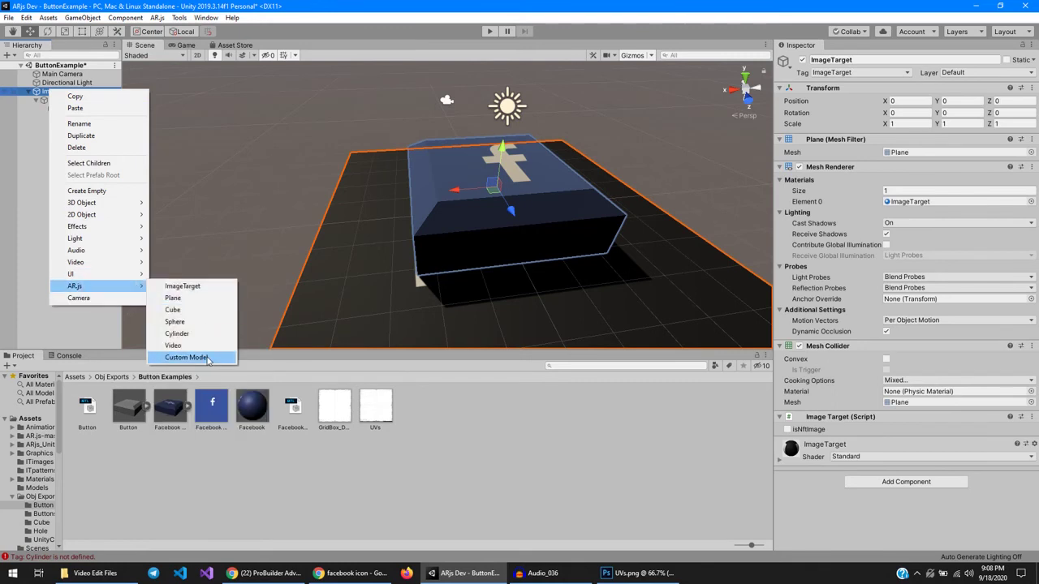
click(173, 309)
click(61, 91)
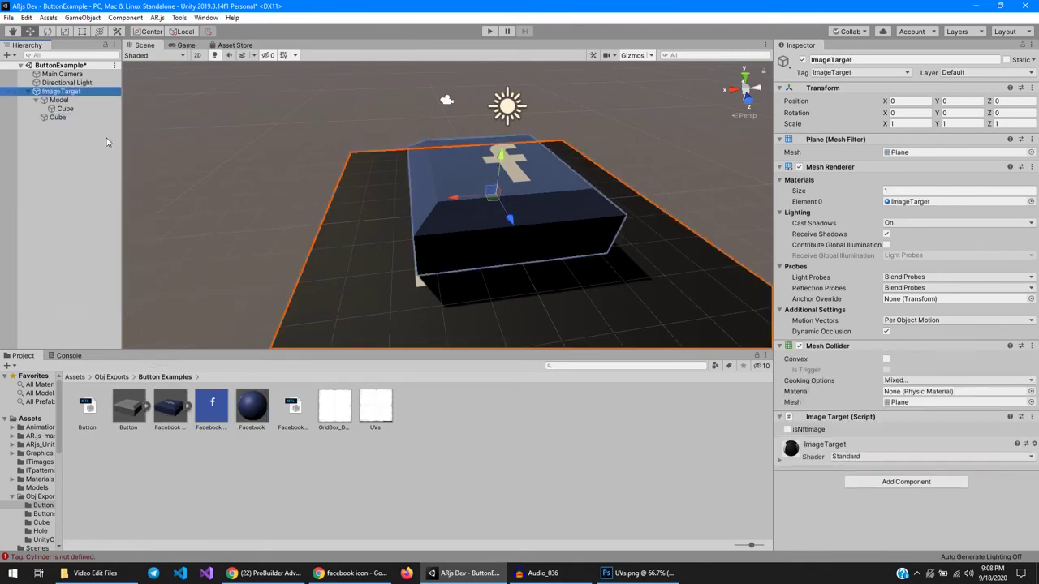
Place a second custom model from Facebook Button OBJ, Facebook Icon texture and Facebook_Button material, selecting its Cube.
right_click(56, 100)
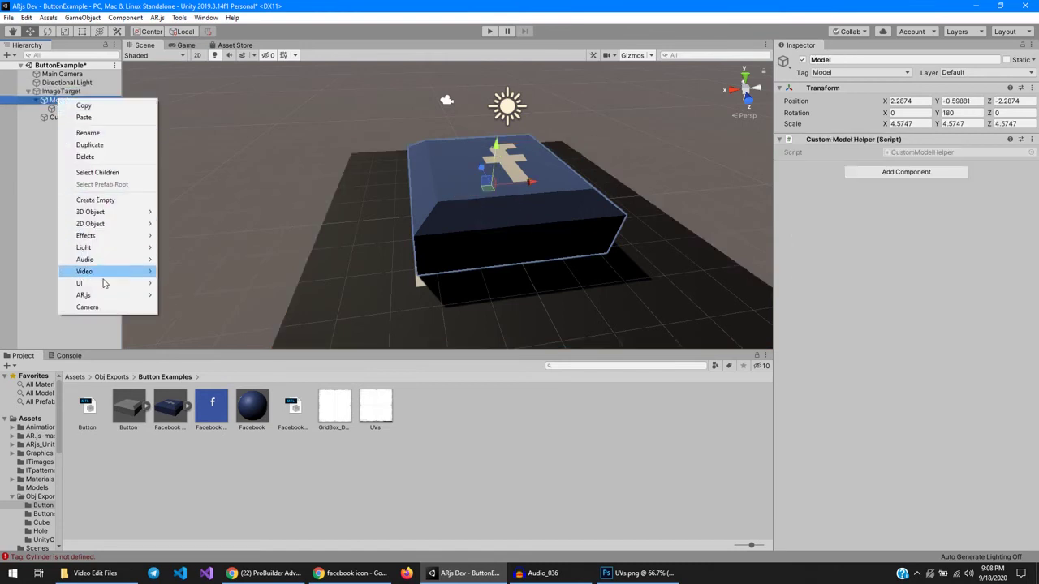
mouse_move(110, 297)
click(194, 367)
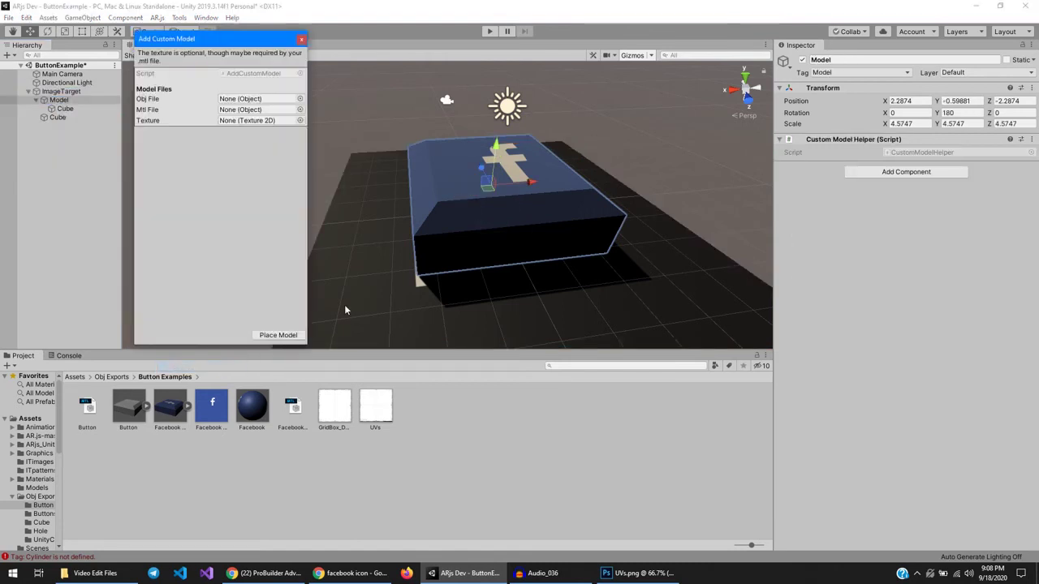
drag(224, 200, 252, 99)
drag(220, 411, 248, 122)
drag(297, 416, 248, 110)
click(277, 335)
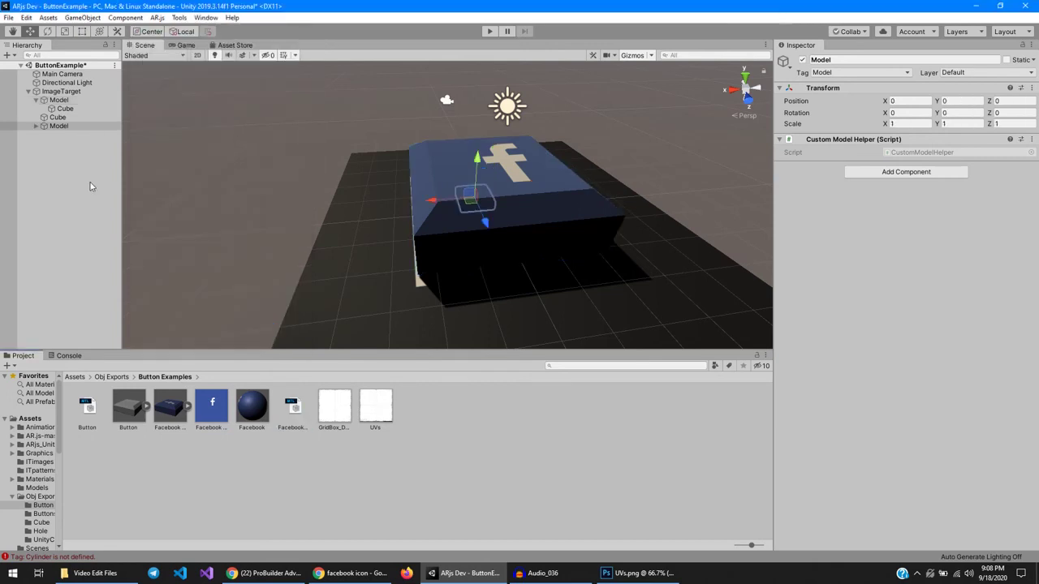
click(38, 126)
click(56, 135)
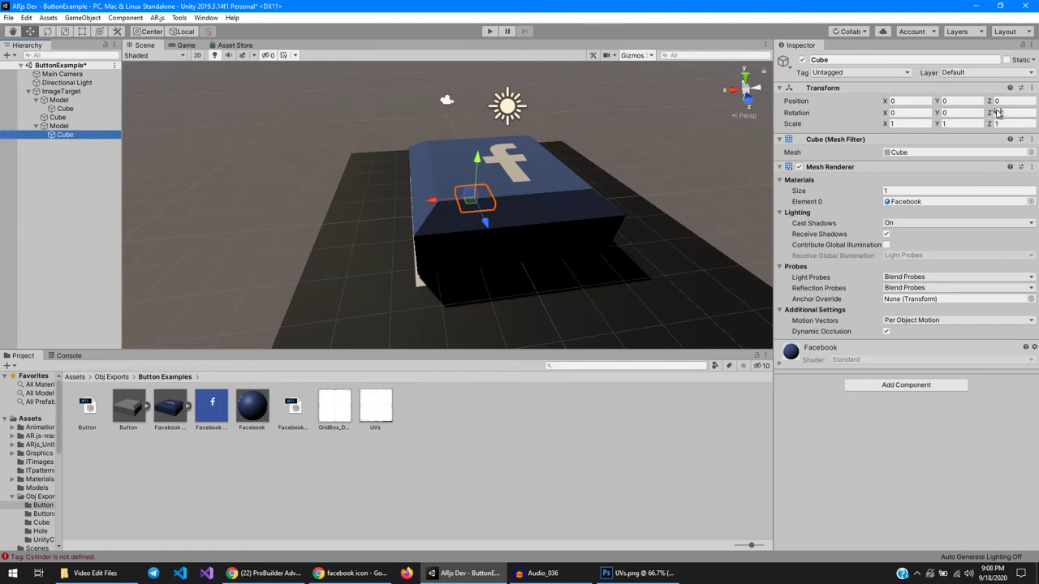
Delete the extra Model and the plain AR.js Cube.
click(58, 127)
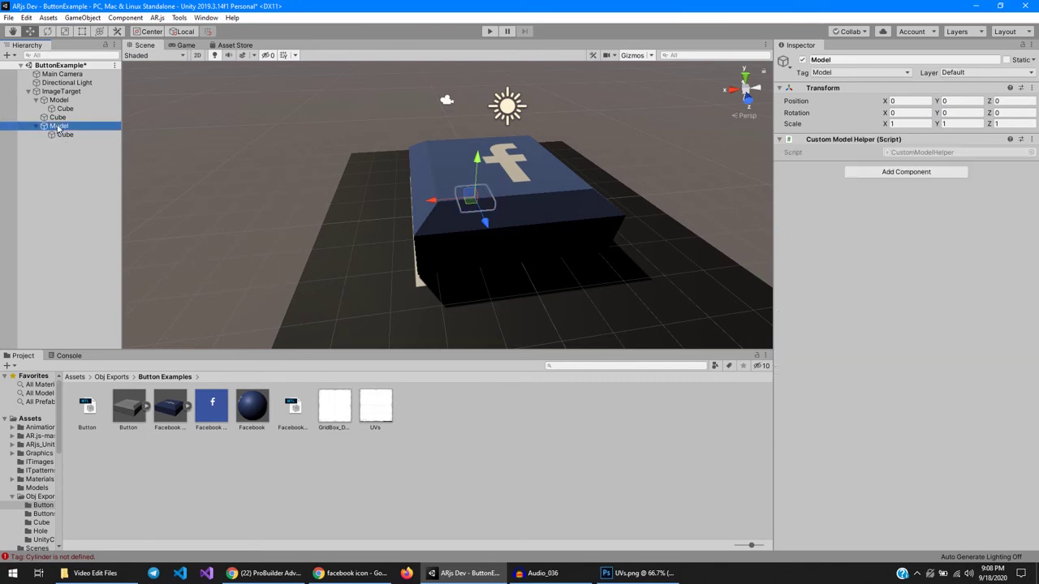
key(Delete)
click(56, 119)
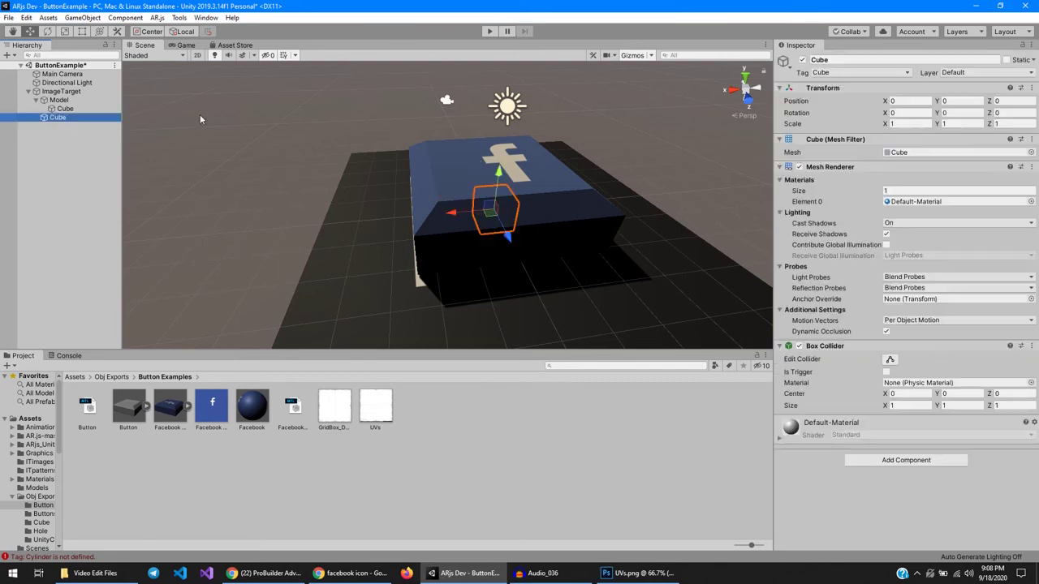
key(Delete)
Set the button's Cube mesh position to 0, 0, 0.
click(65, 108)
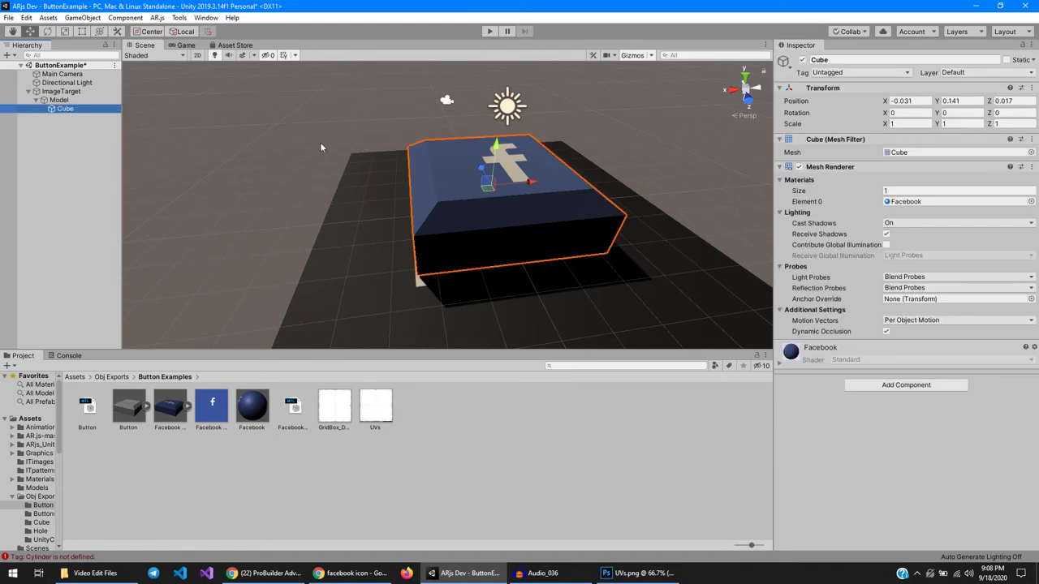
click(907, 101)
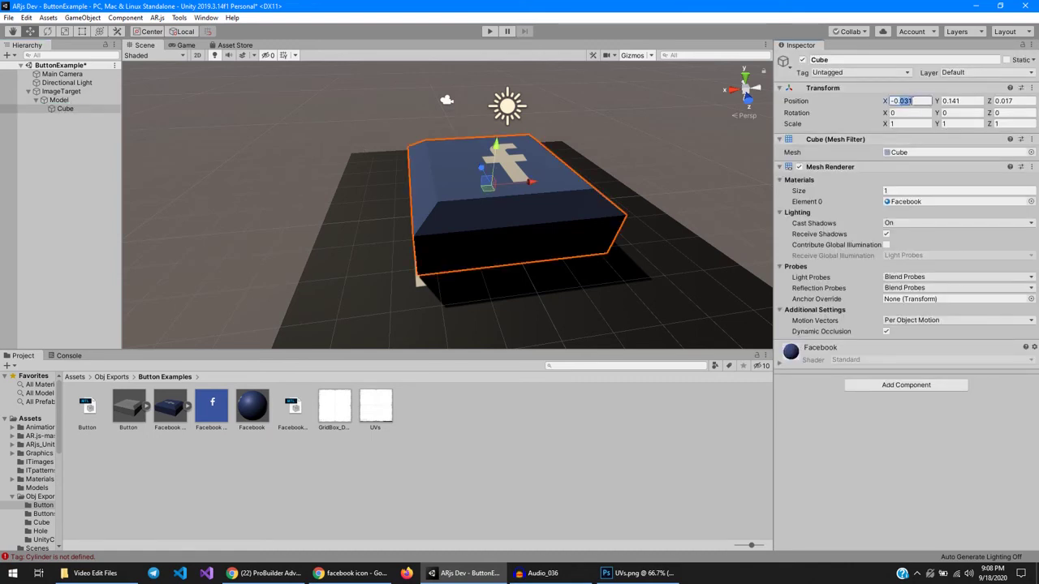
double_click(919, 101)
text(-0)
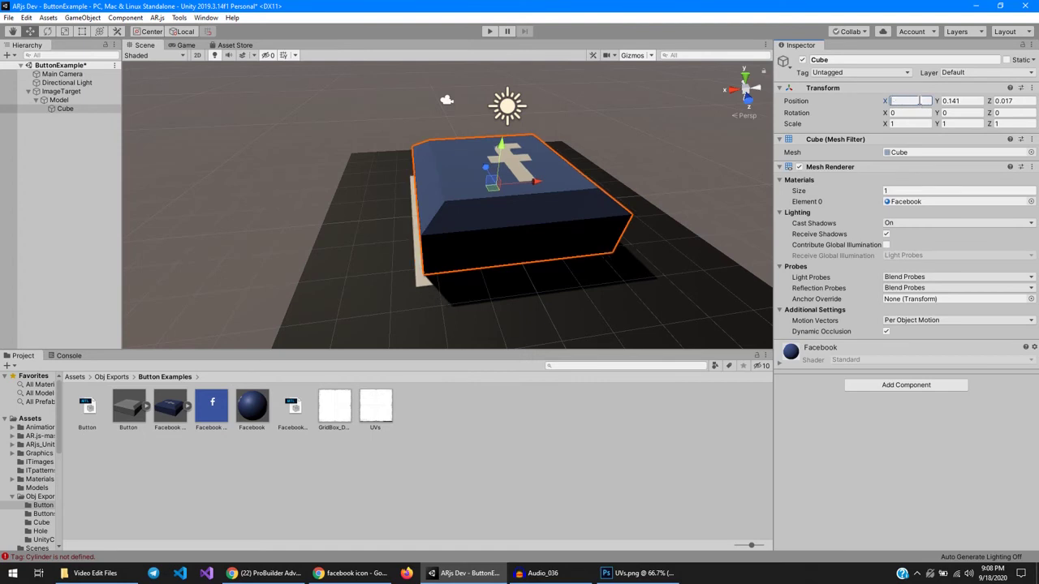
key(Tab)
text(0)
key(Tab)
text(0)
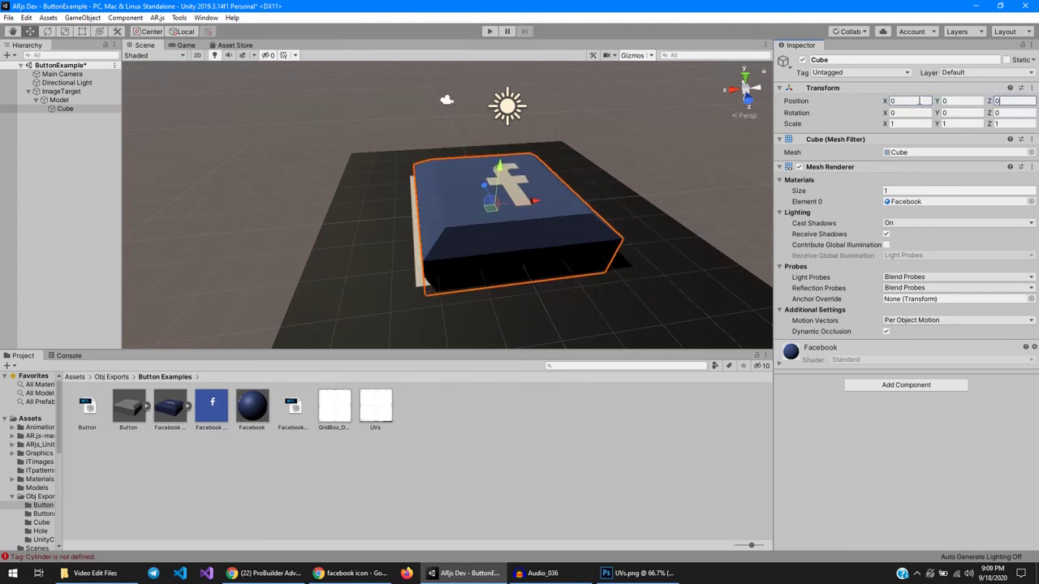
Lift the collapsed Model to Position Y 0.06, just above the Hiro marker.
click(72, 121)
click(37, 100)
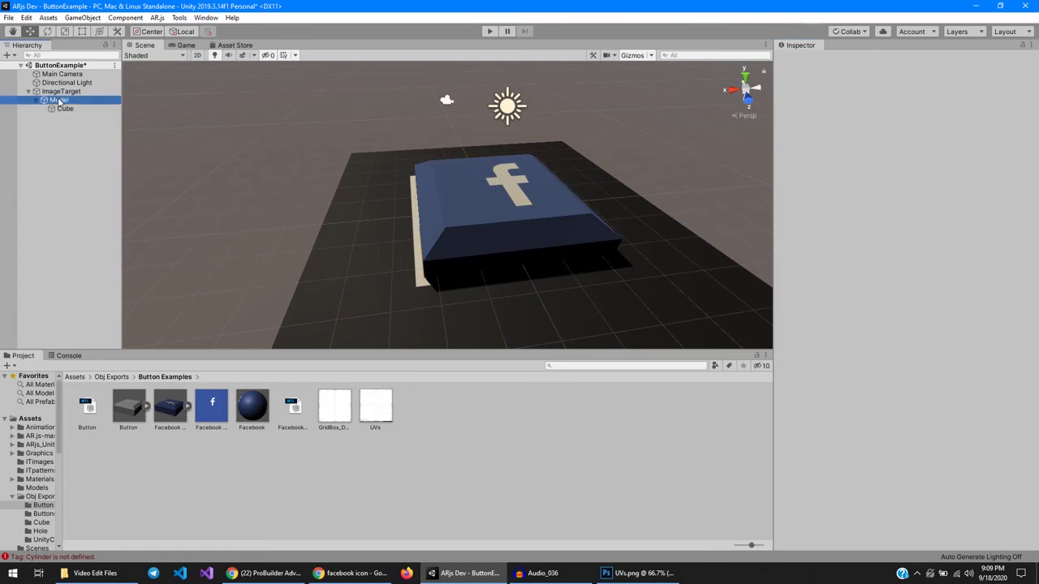
click(36, 99)
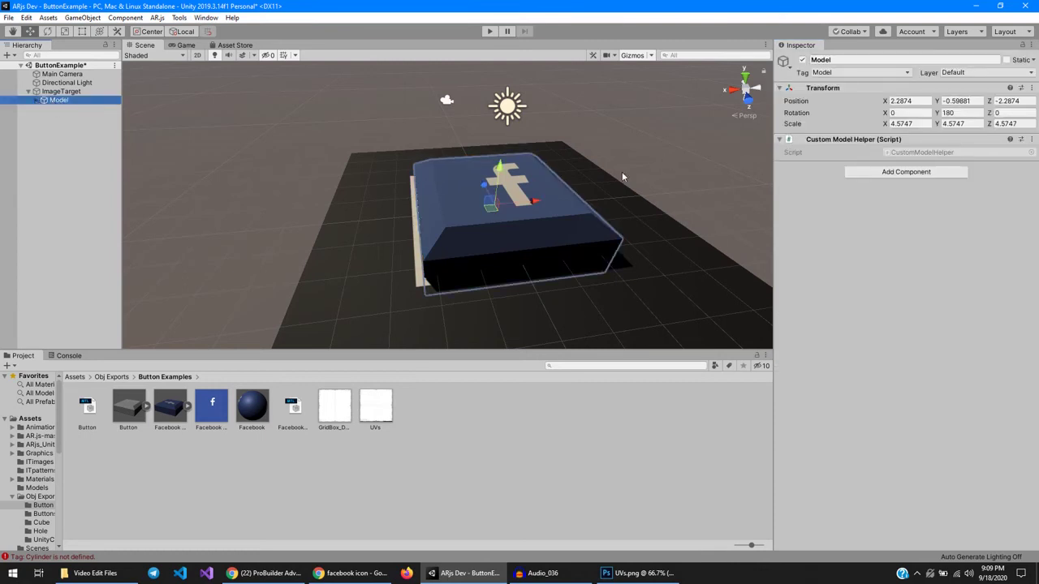
drag(504, 179, 502, 151)
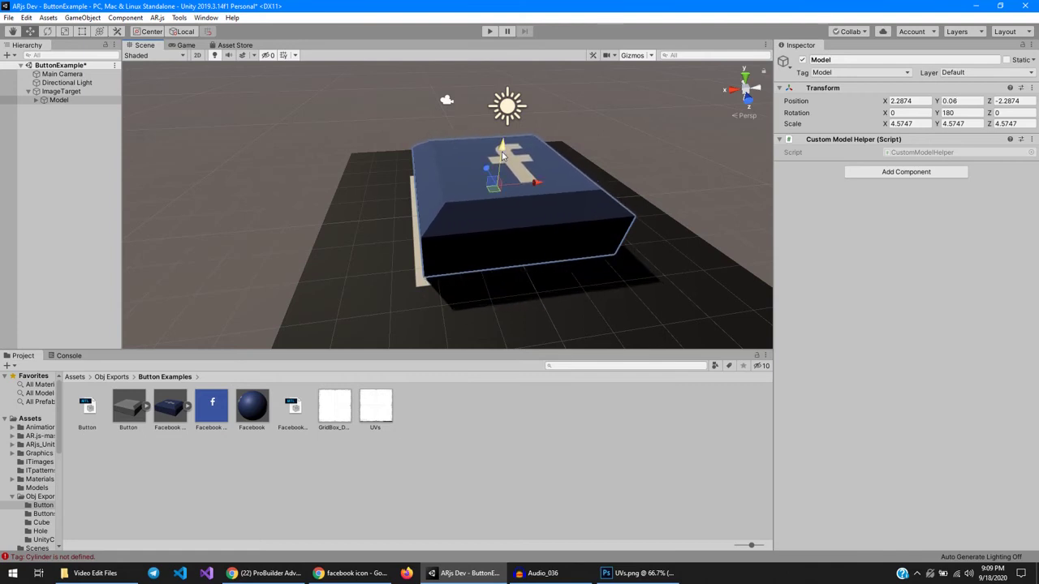
alt+drag(640, 164, 523, 203)
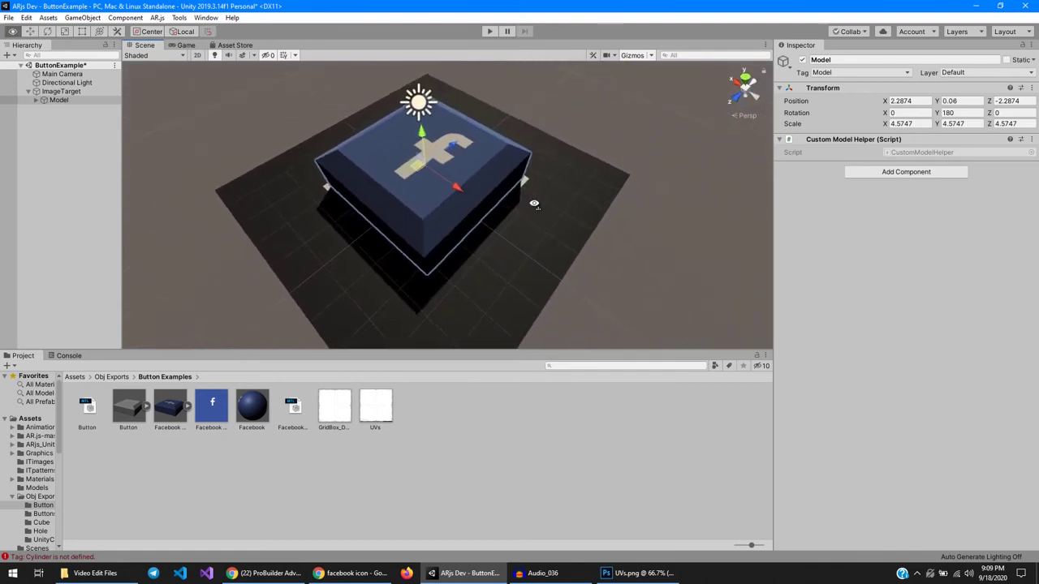
alt+drag(533, 204, 695, 155)
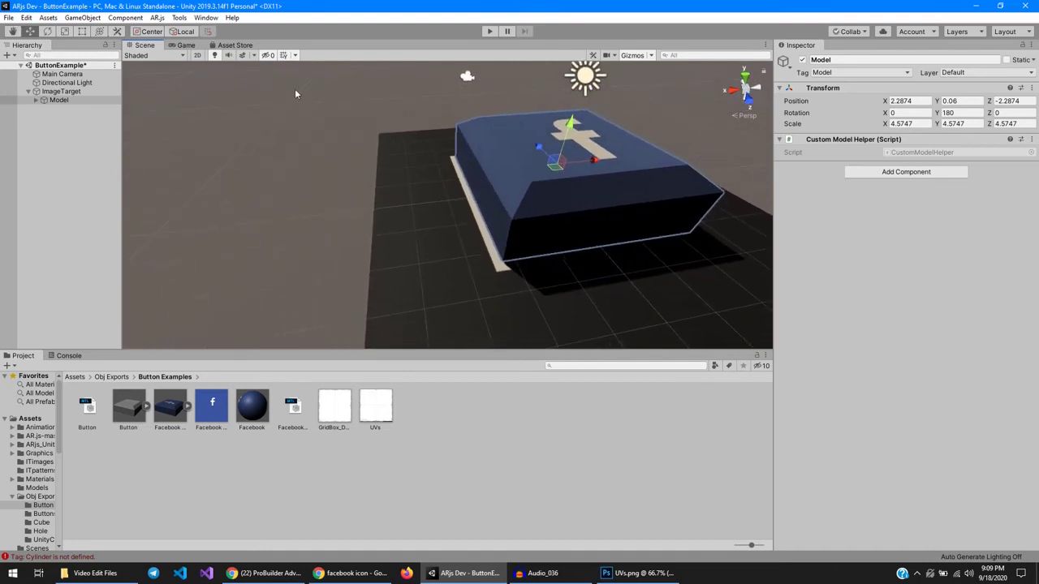
click(60, 99)
click(158, 18)
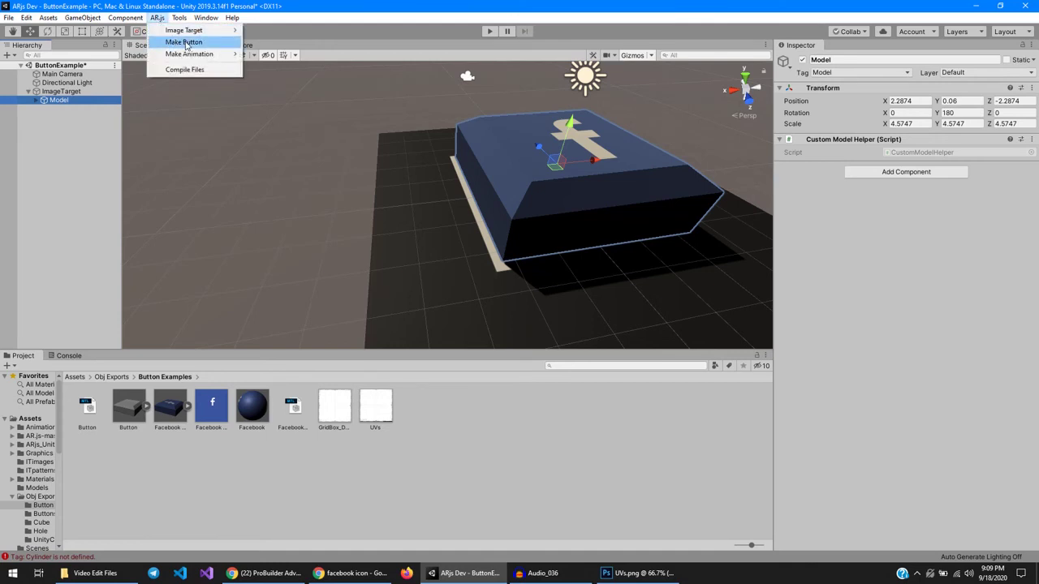
click(175, 42)
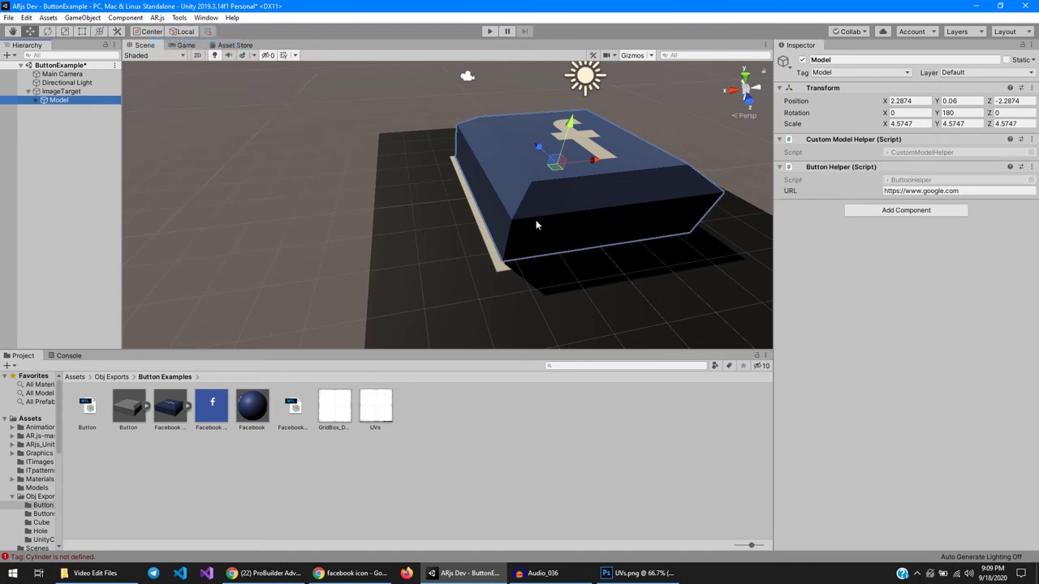
click(977, 191)
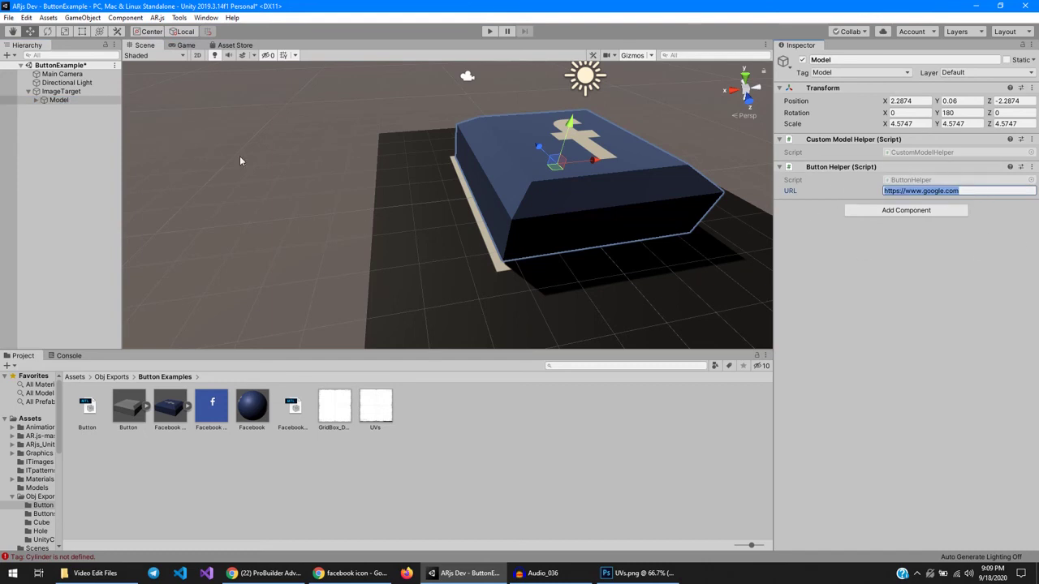
Run AR.js Compile Files, which fails with a DirectoryNotFoundException for JsonExports.
click(76, 378)
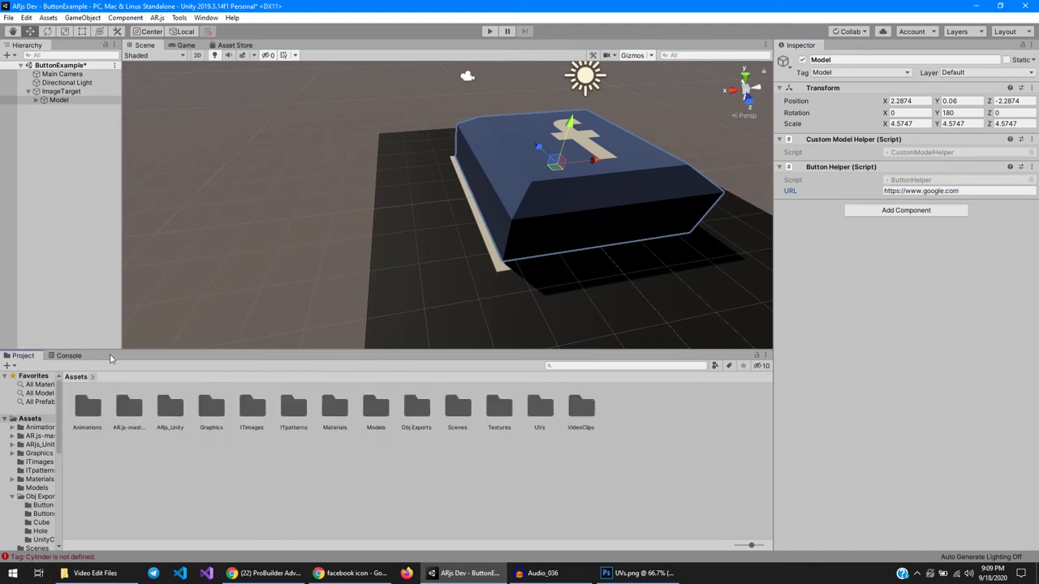
click(158, 18)
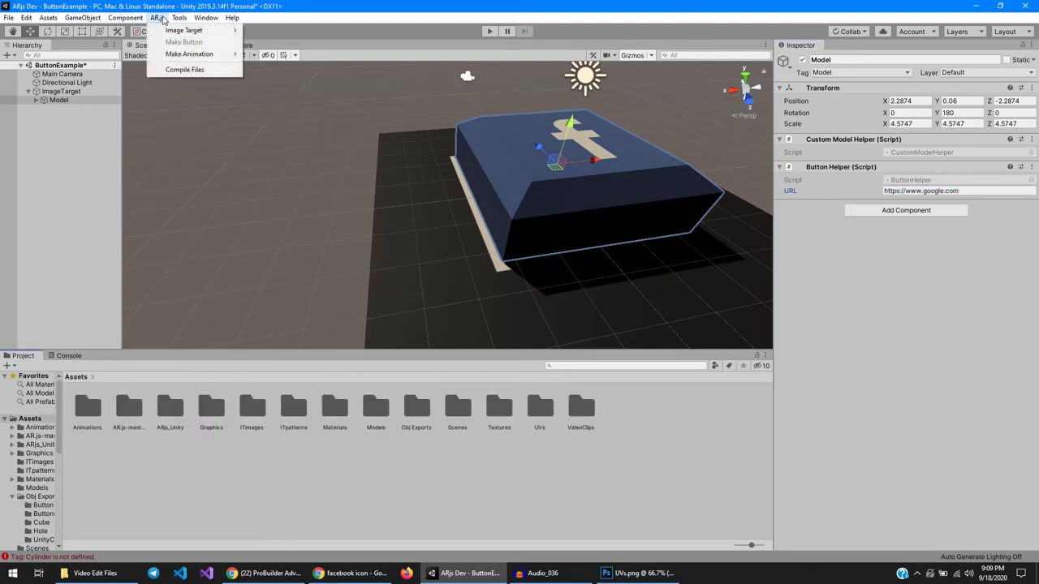
click(185, 69)
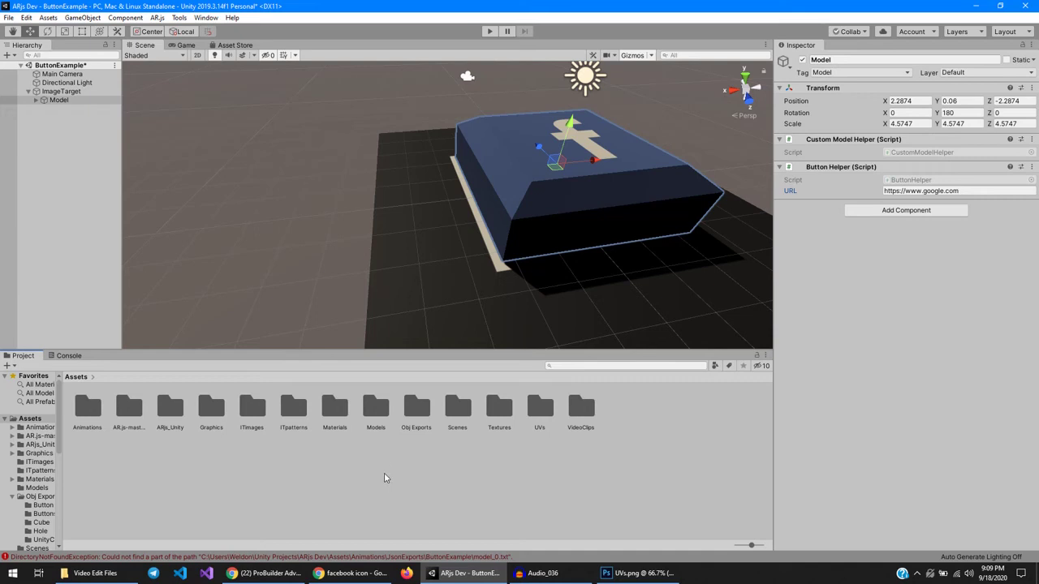
Show the Console and read the DirectoryNotFoundException error's stack trace.
click(488, 559)
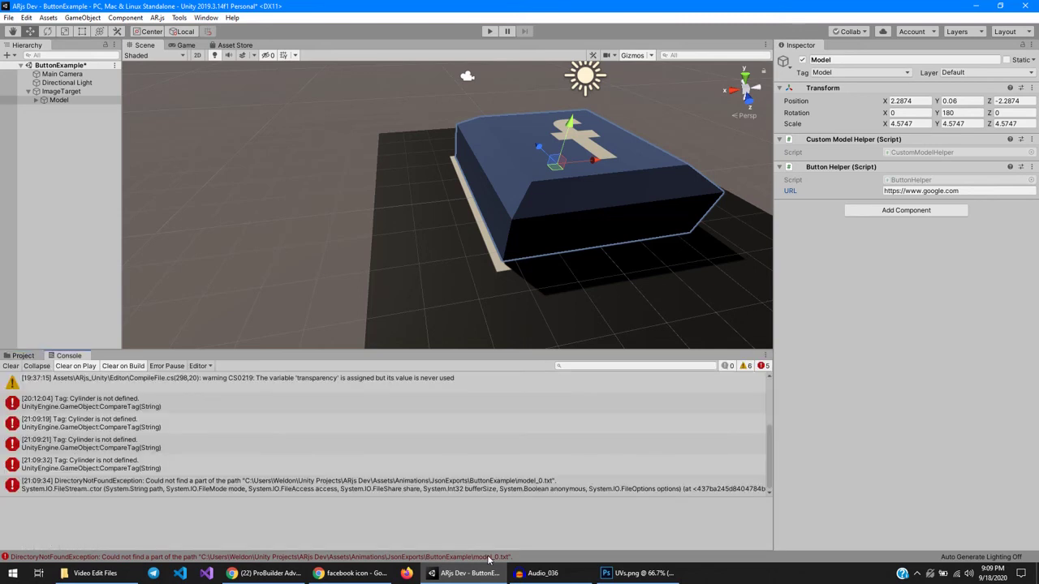
click(242, 484)
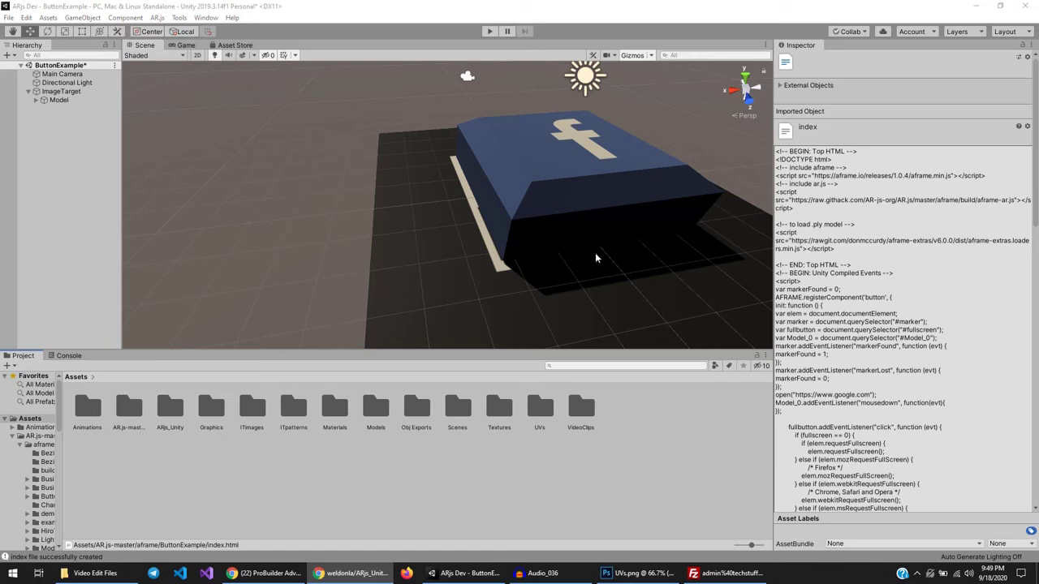
Recompile the scene into web files with AR.js > Compile Files.
click(95, 122)
click(157, 17)
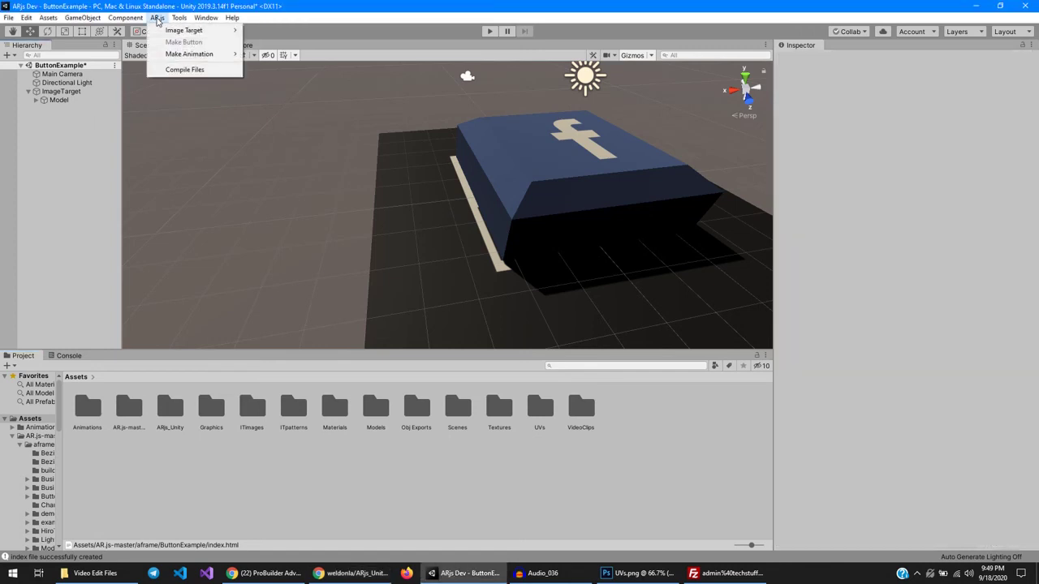
click(185, 70)
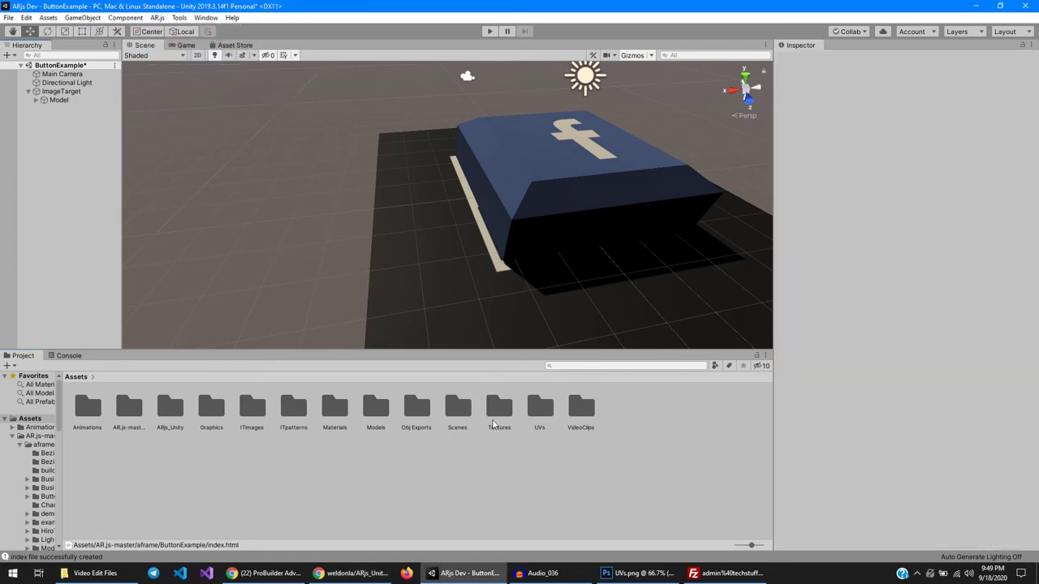
Browse to AR.js-master/aframe/ButtonExample and reveal the generated index file in File Explorer.
double_click(129, 408)
double_click(90, 414)
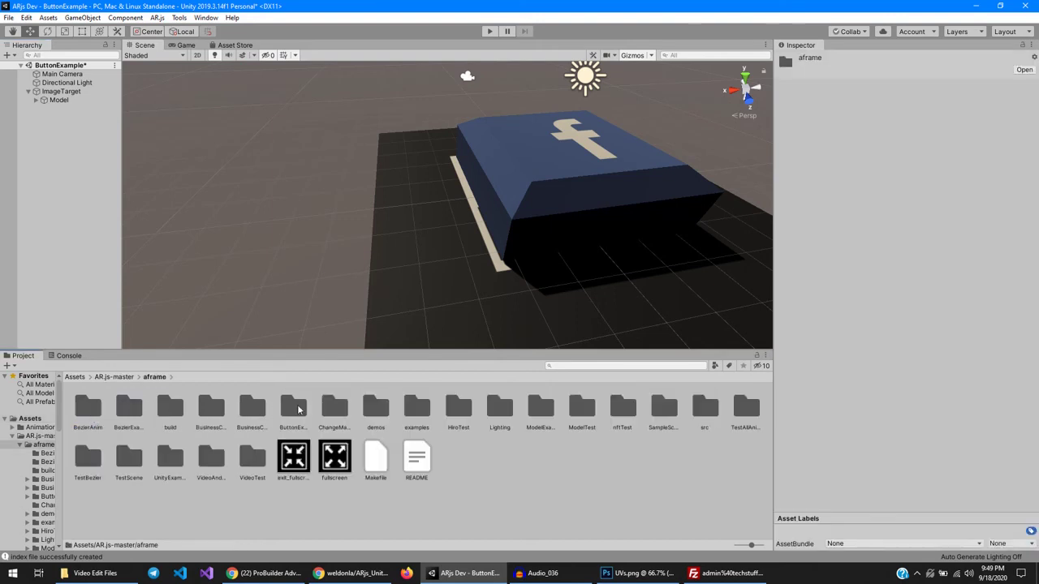
double_click(298, 410)
right_click(133, 409)
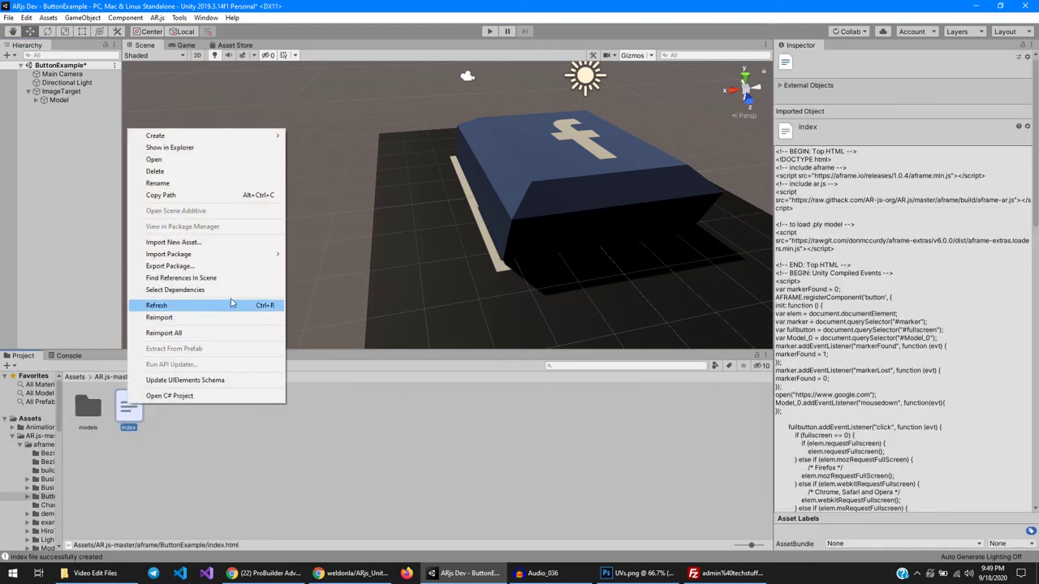
click(169, 147)
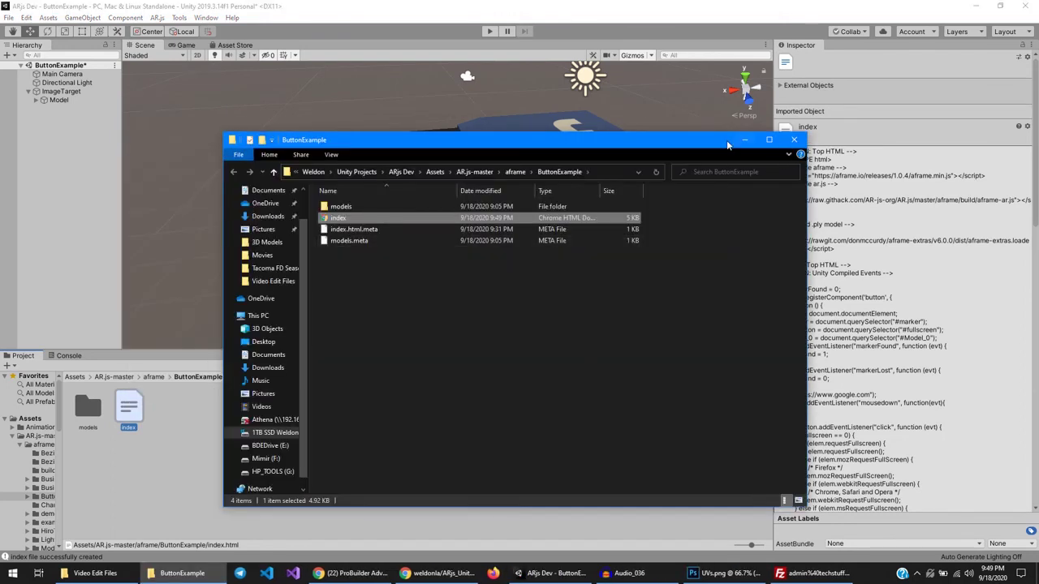
click(794, 139)
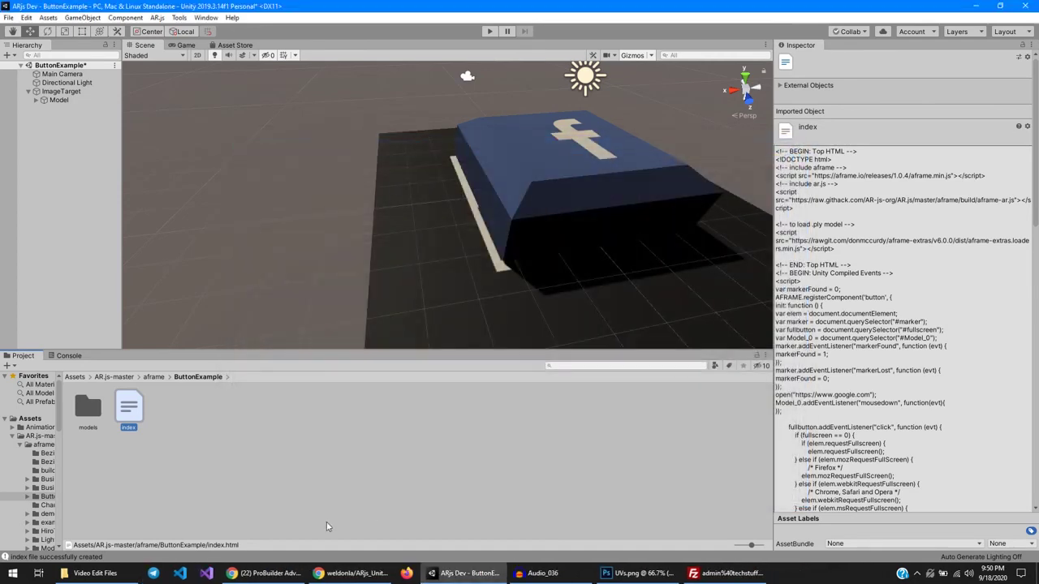
In FileZilla, drag the local ButtonExample folder onto the remote aframe folder to upload it.
click(726, 573)
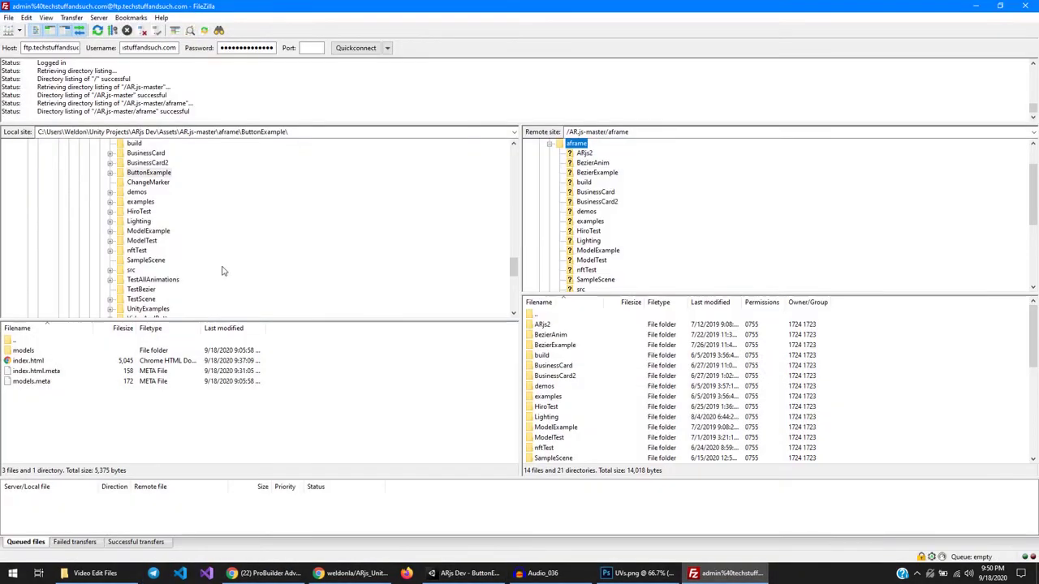
scroll(171, 236, up, 3)
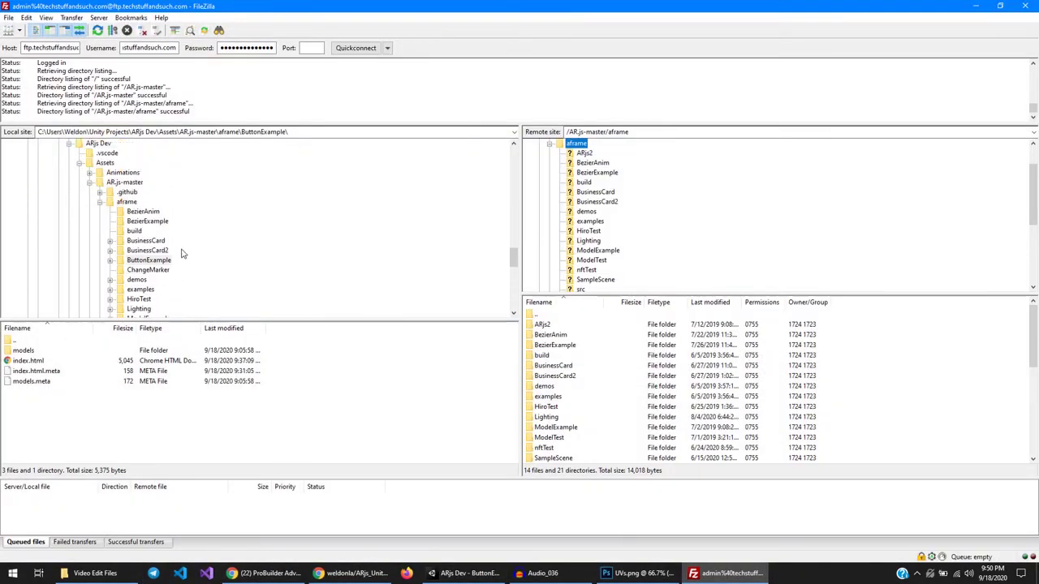
scroll(182, 254, down, 2)
click(182, 245)
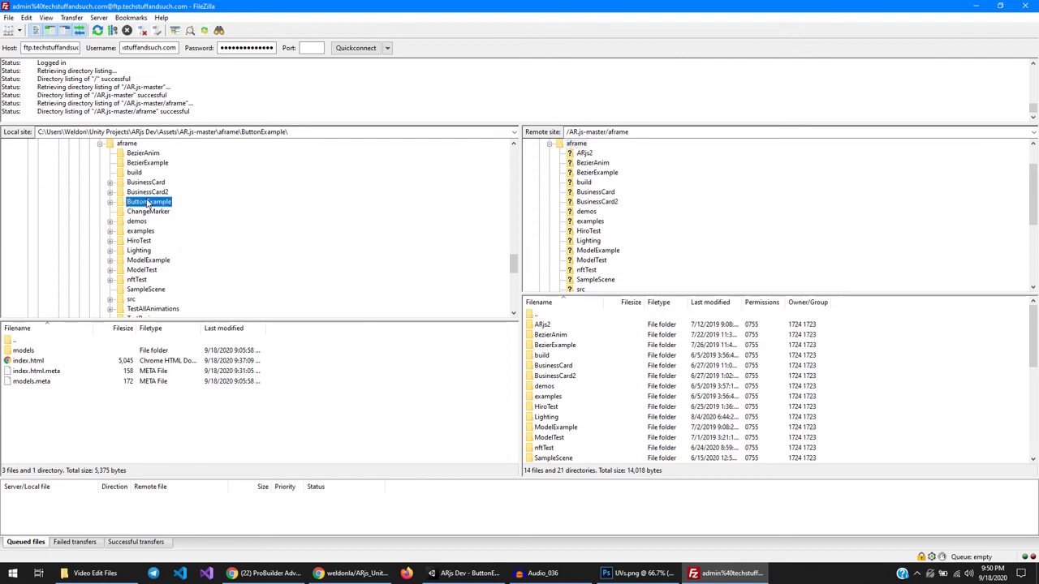
scroll(584, 174, up, 2)
click(576, 172)
click(578, 182)
drag(583, 185, 584, 188)
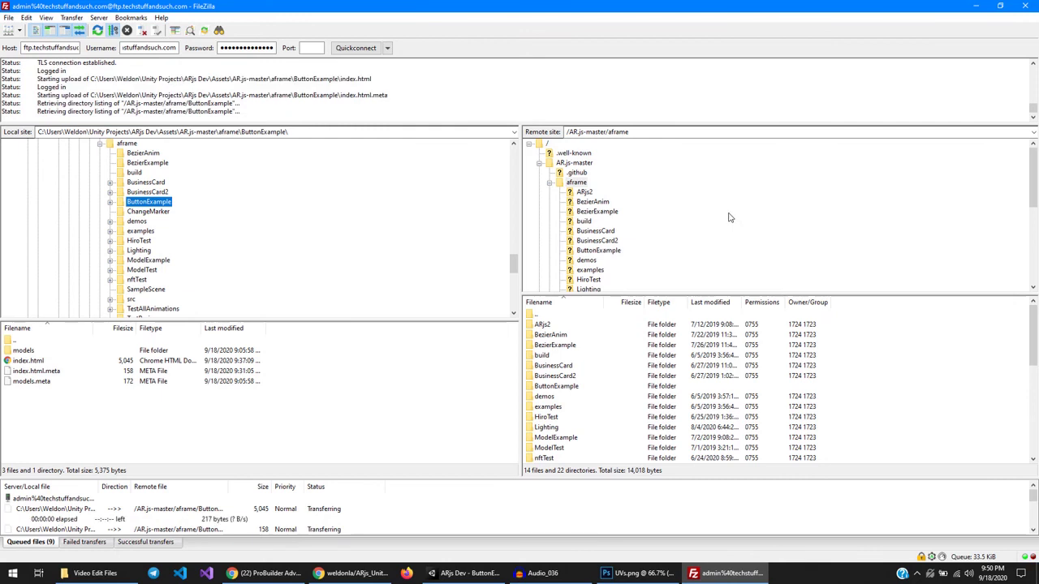
scroll(685, 212, down, 1)
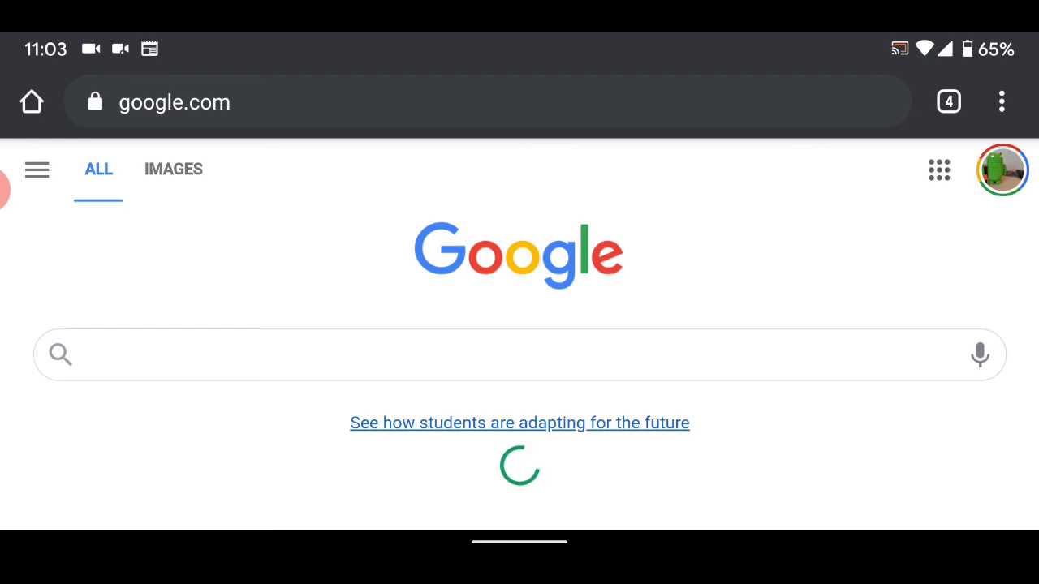
click(26, 196)
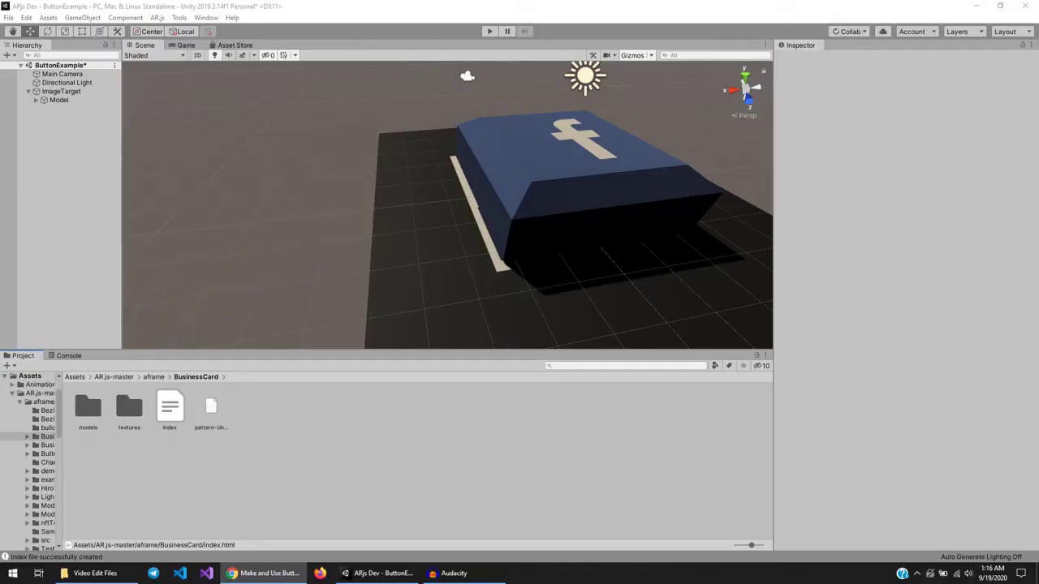